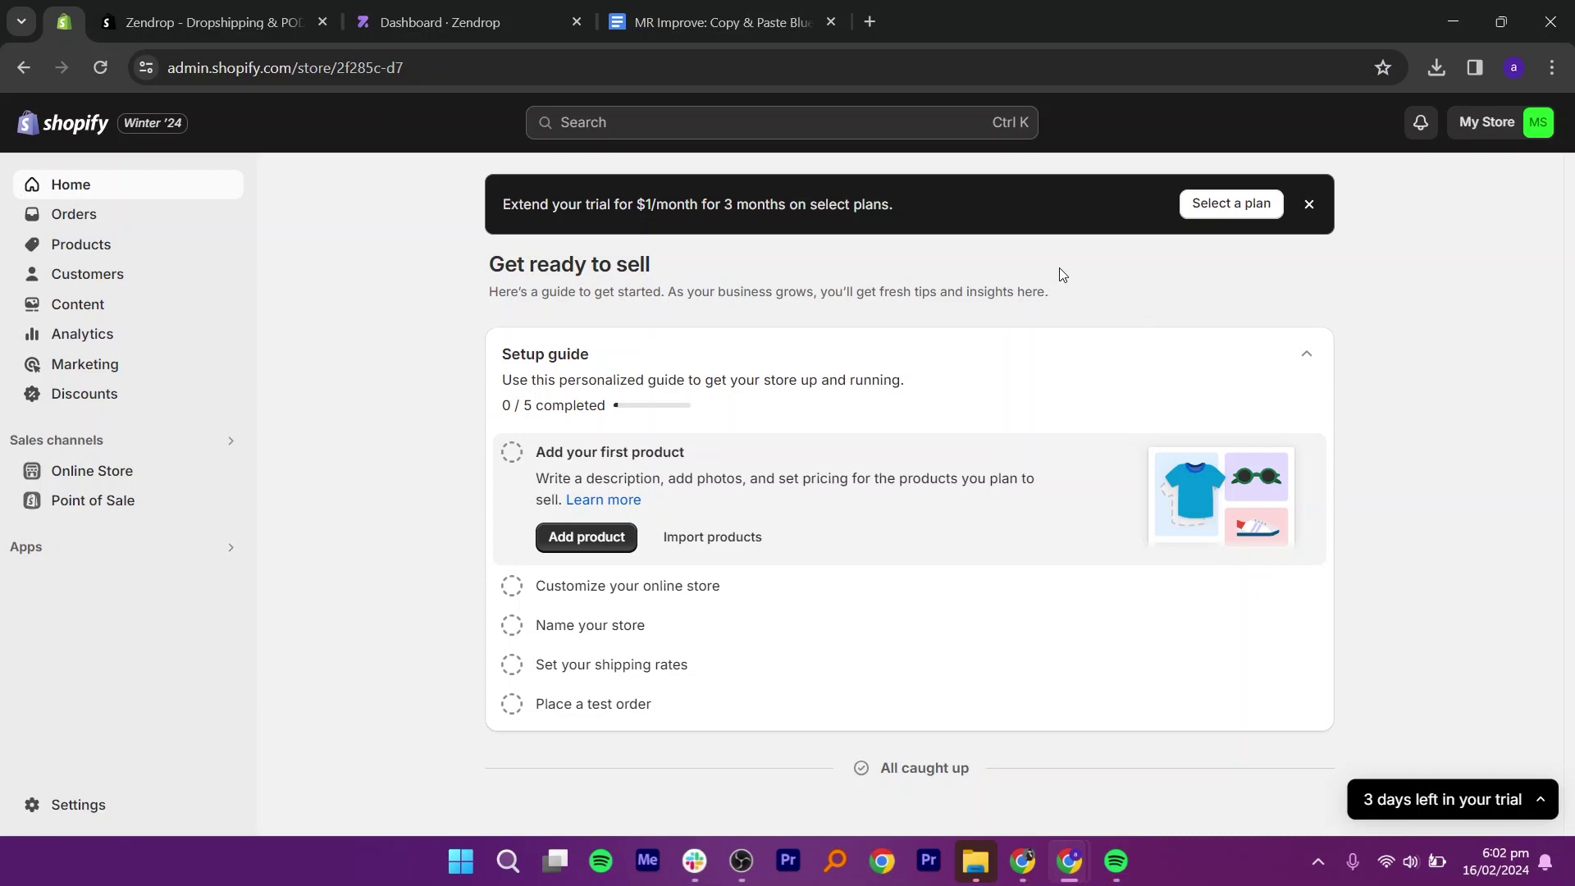
Reach the Shopify App Store through an installed app's page in Apps
{"action": "left_click", "coordinate": [70, 551]}
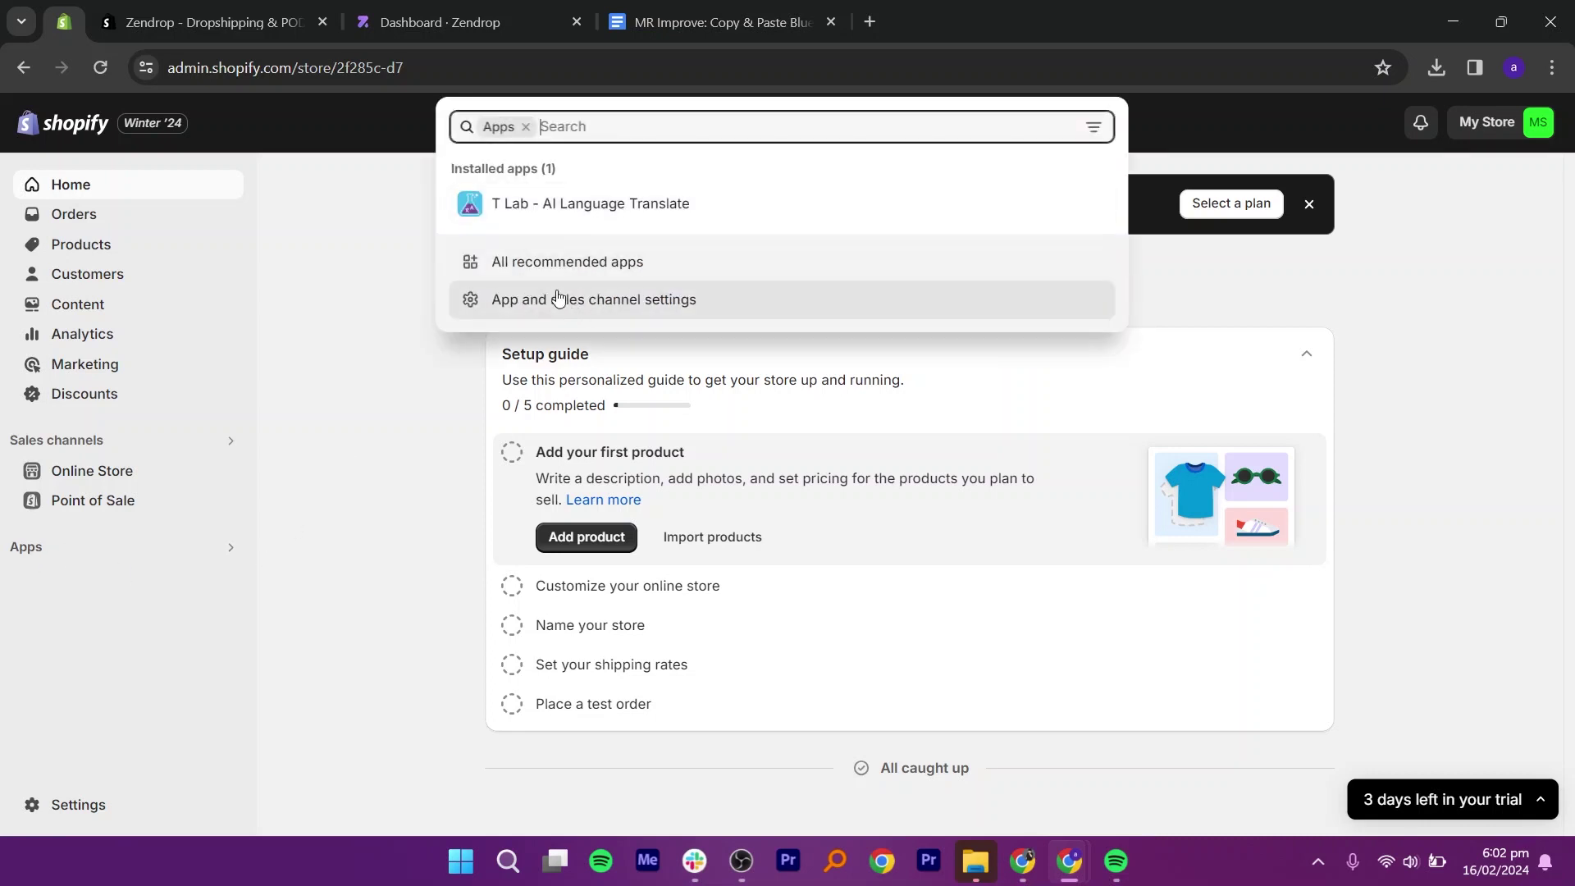
{"action": "left_click", "coordinate": [582, 267]}
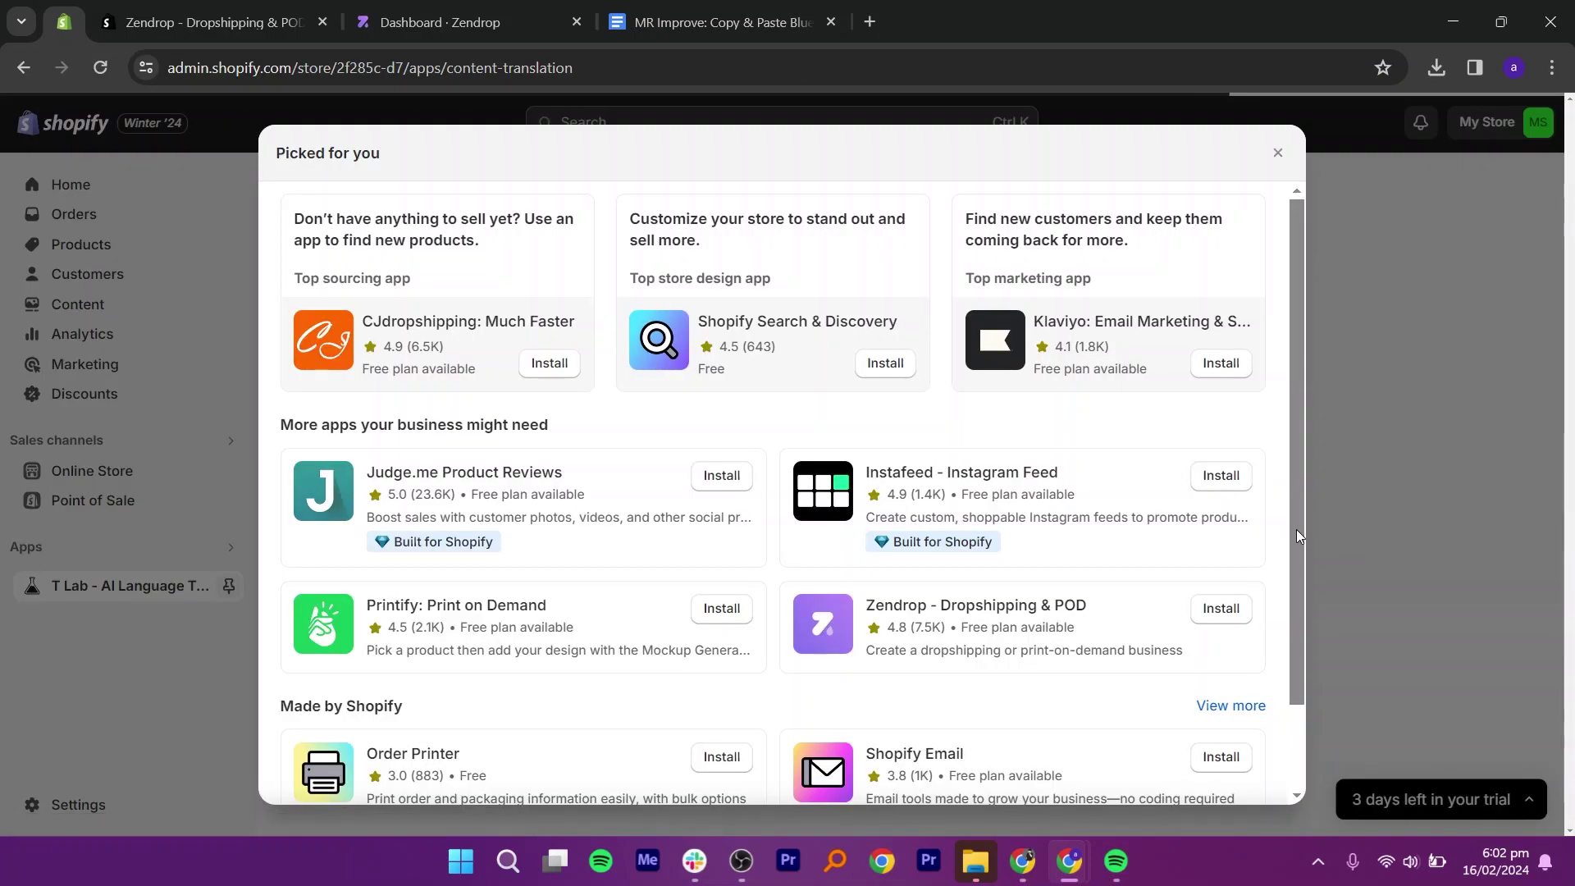
{"action": "scroll", "coordinate": [1296, 611], "scroll_direction": "down", "scroll_amount": 3}
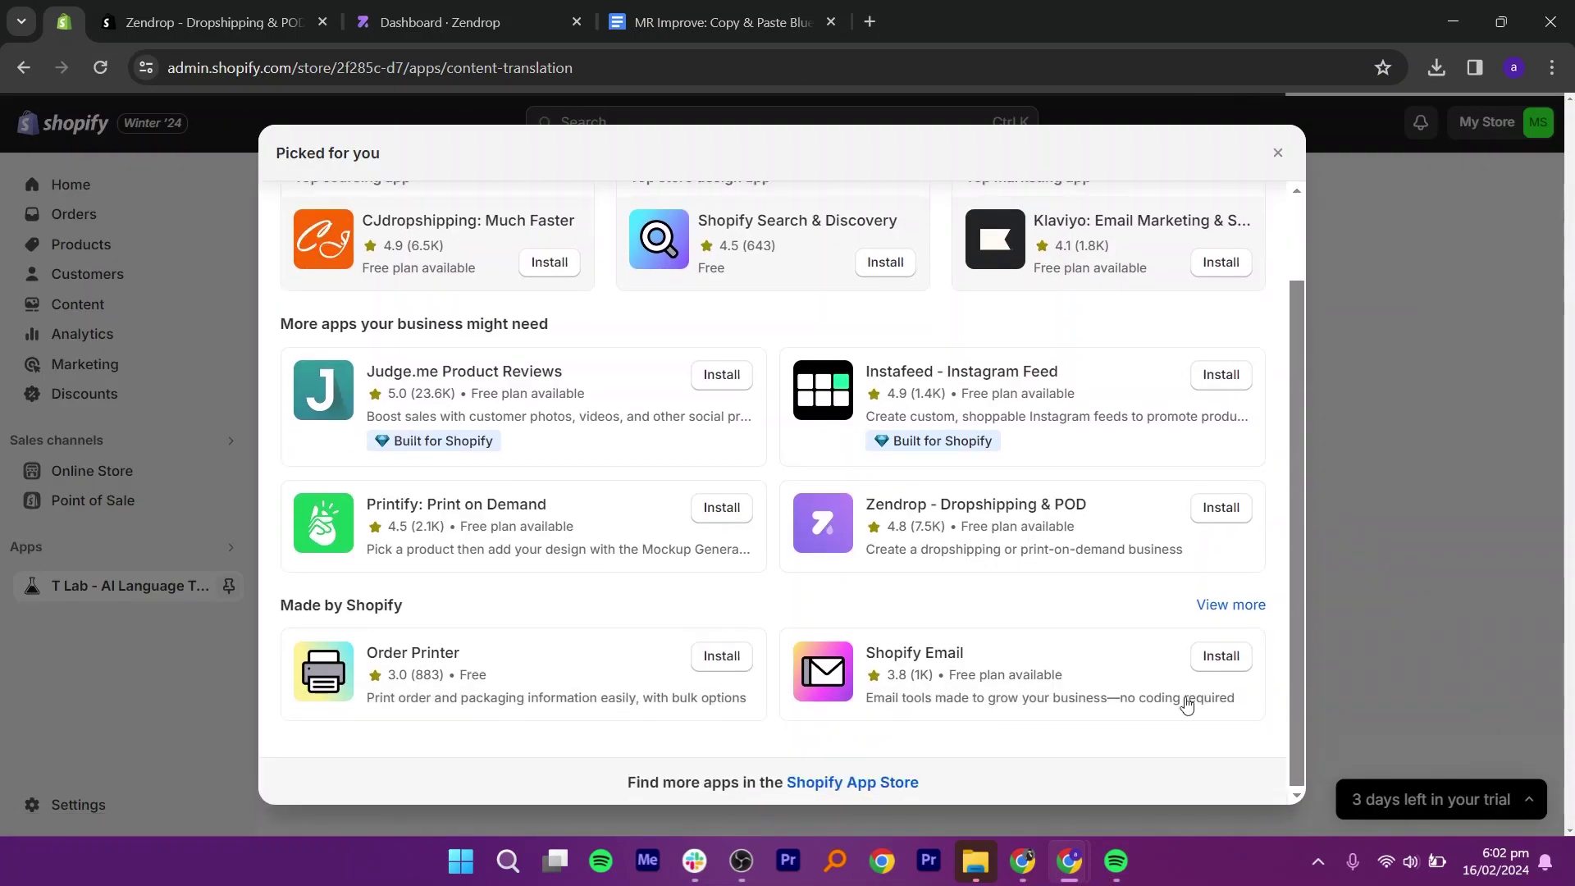
{"action": "left_click", "coordinate": [849, 788]}
Search the App Store for 'zendrop' and open the Zendrop - Dropshipping & POD listing
{"action": "left_click", "coordinate": [624, 130]}
{"action": "type", "text": "zendrop"}
{"action": "key", "text": "Return"}
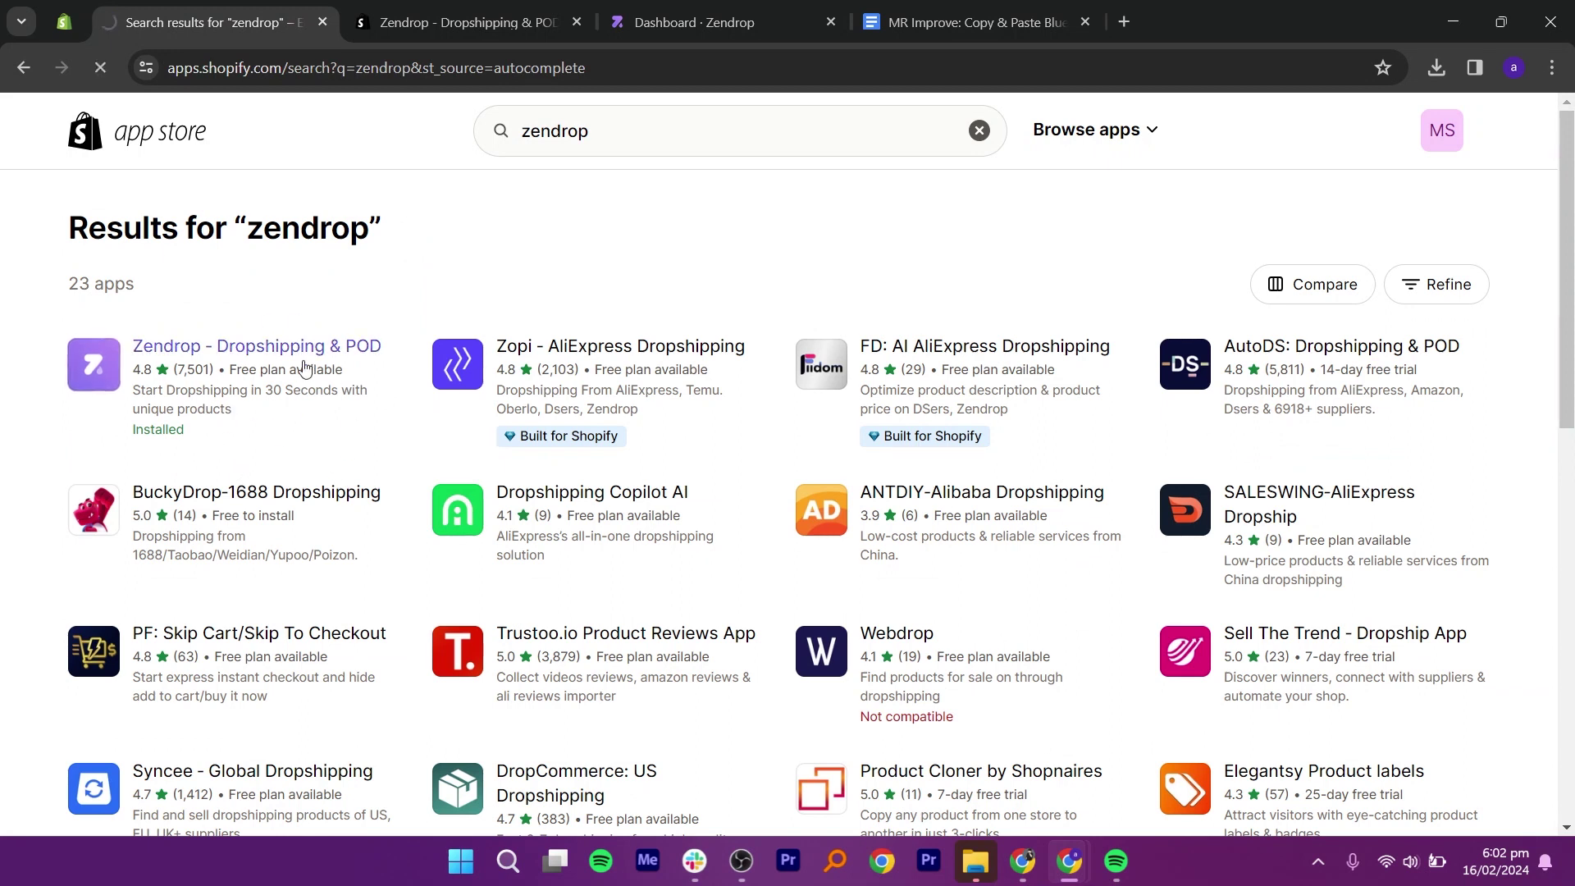
{"action": "left_click", "coordinate": [246, 370]}
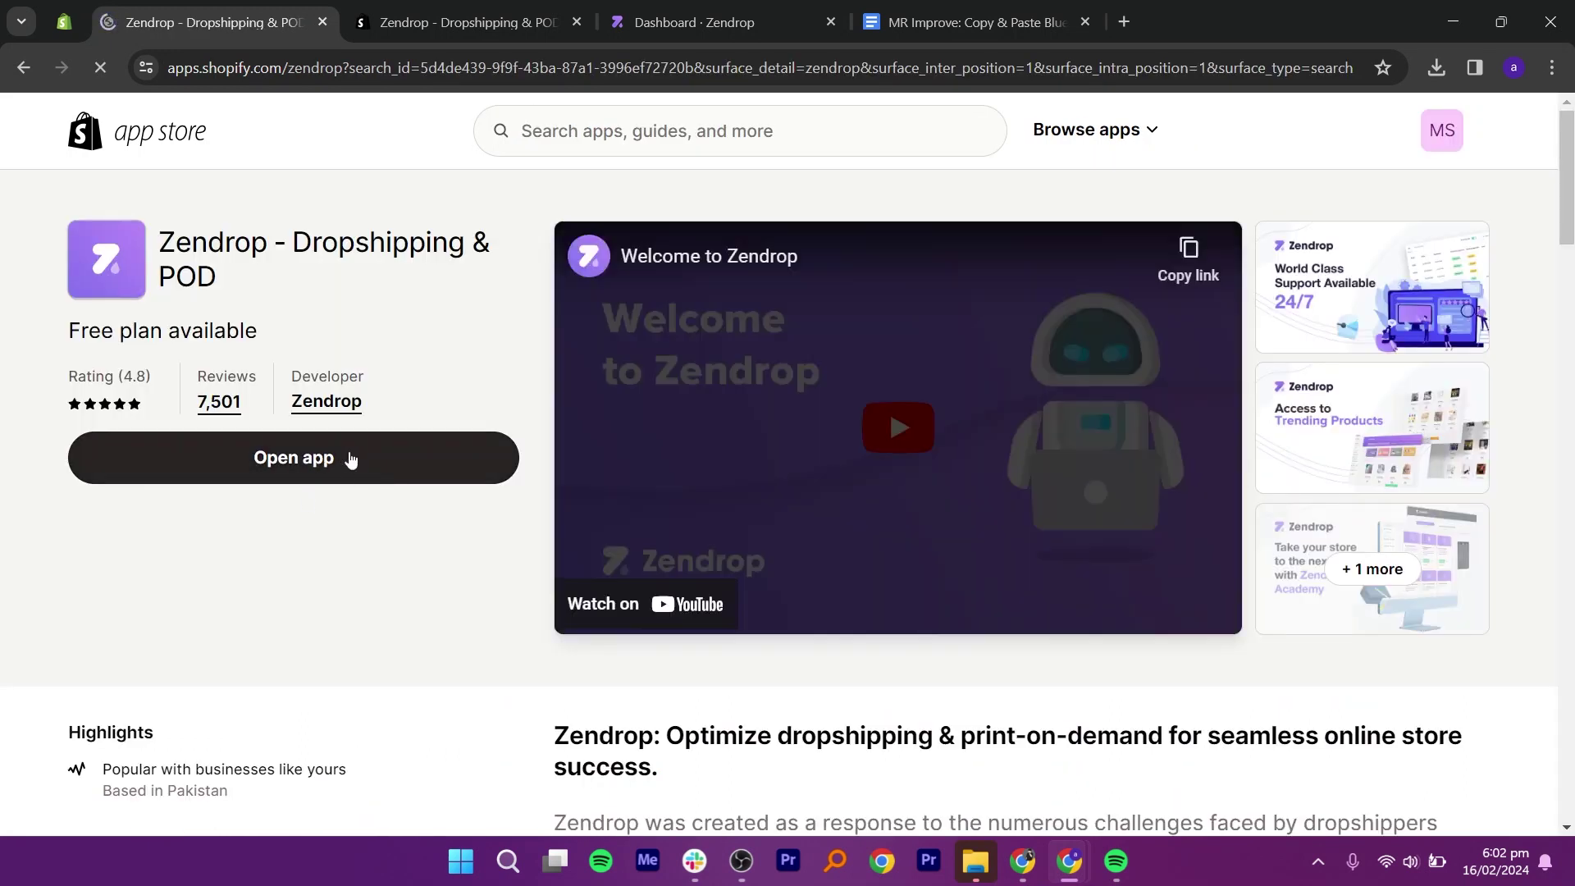
{"action": "left_click", "coordinate": [501, 8]}
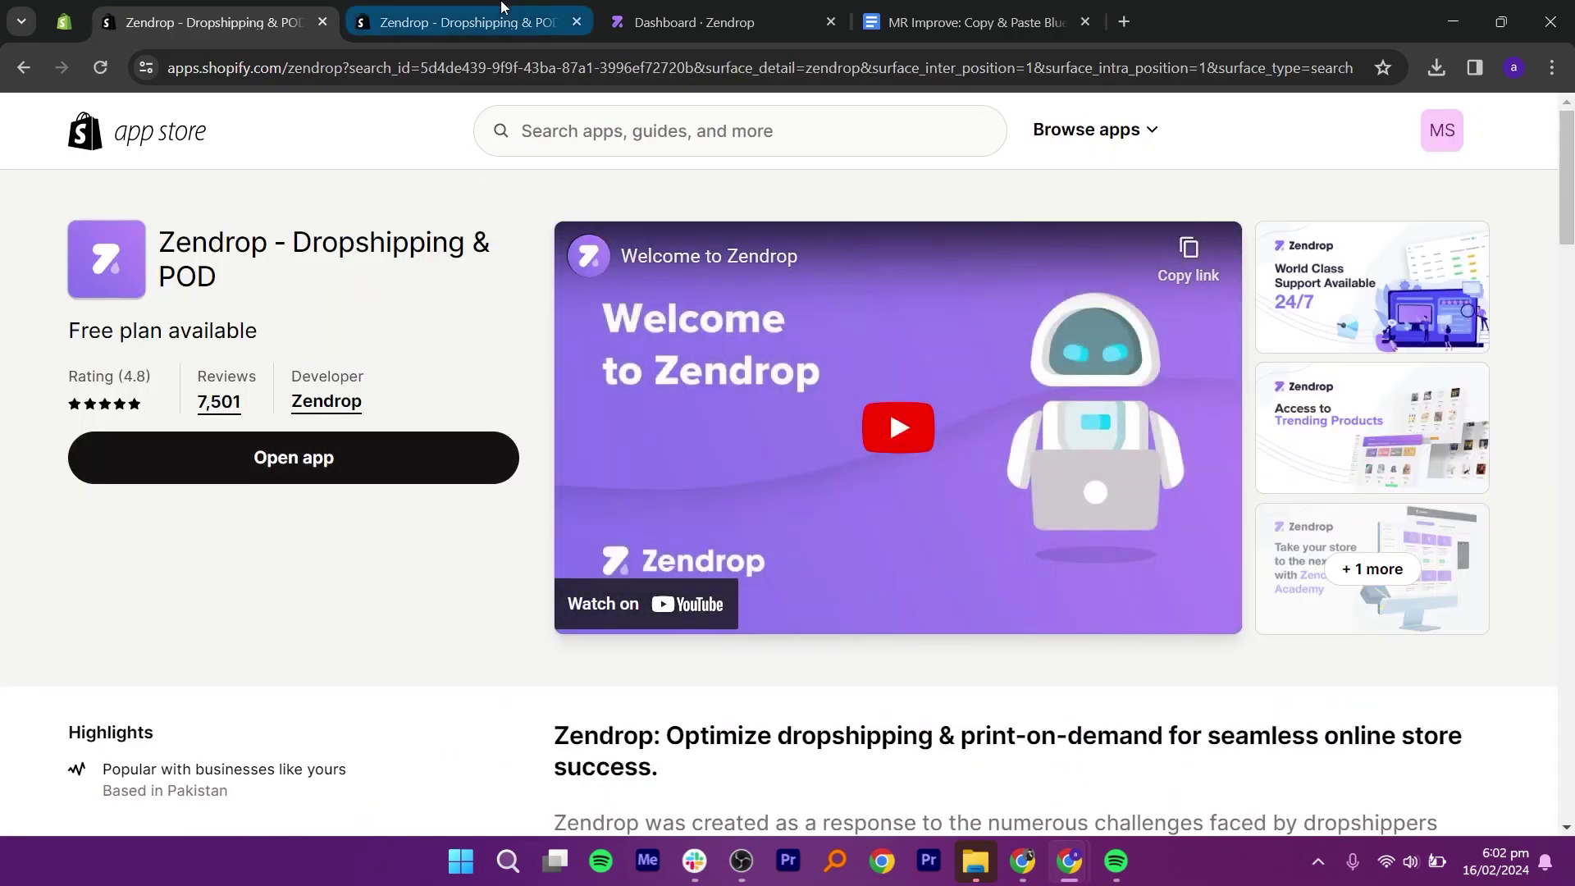
Find the $4.03 Dog Water Bottle in Zendrop, add it to My Products, and view the import list
{"action": "key", "text": "ctrl+Tab"}
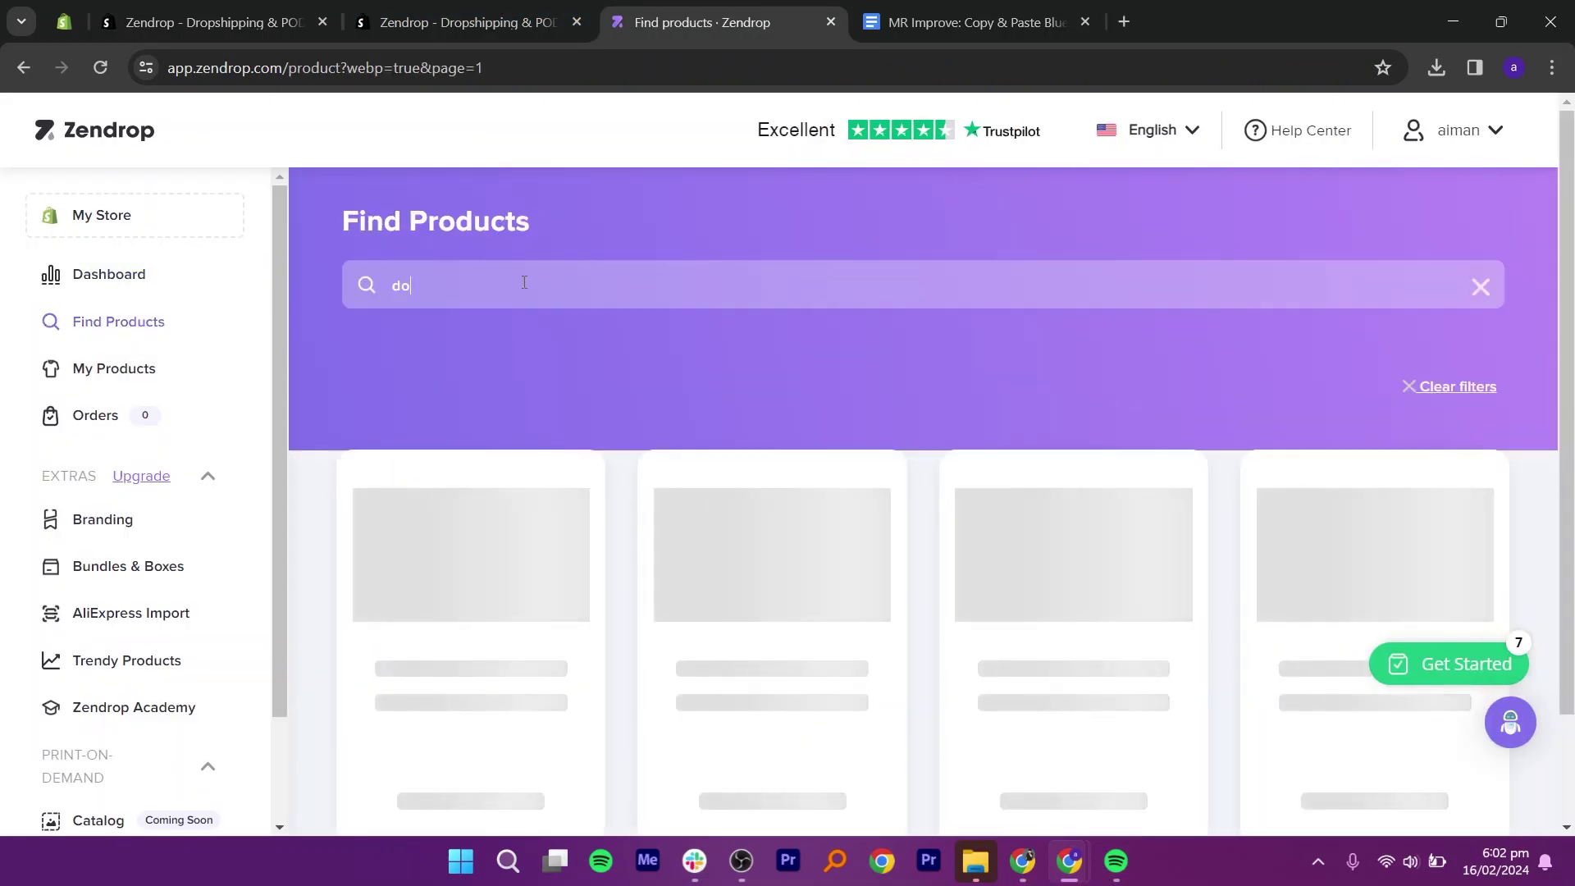
{"action": "type", "text": "g "}
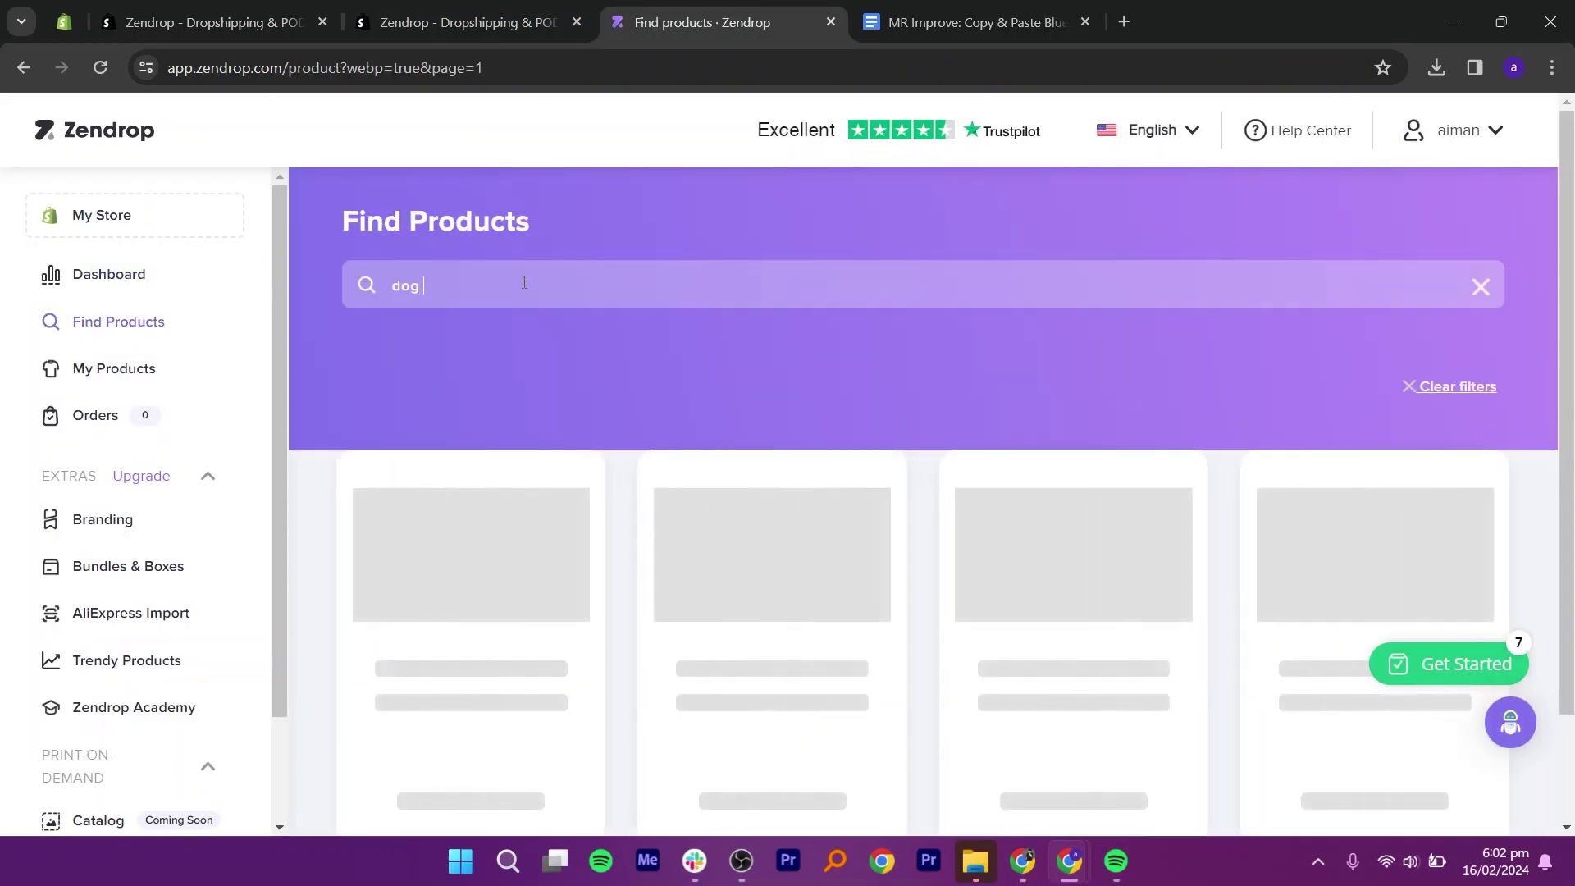
{"action": "type", "text": "water bottle"}
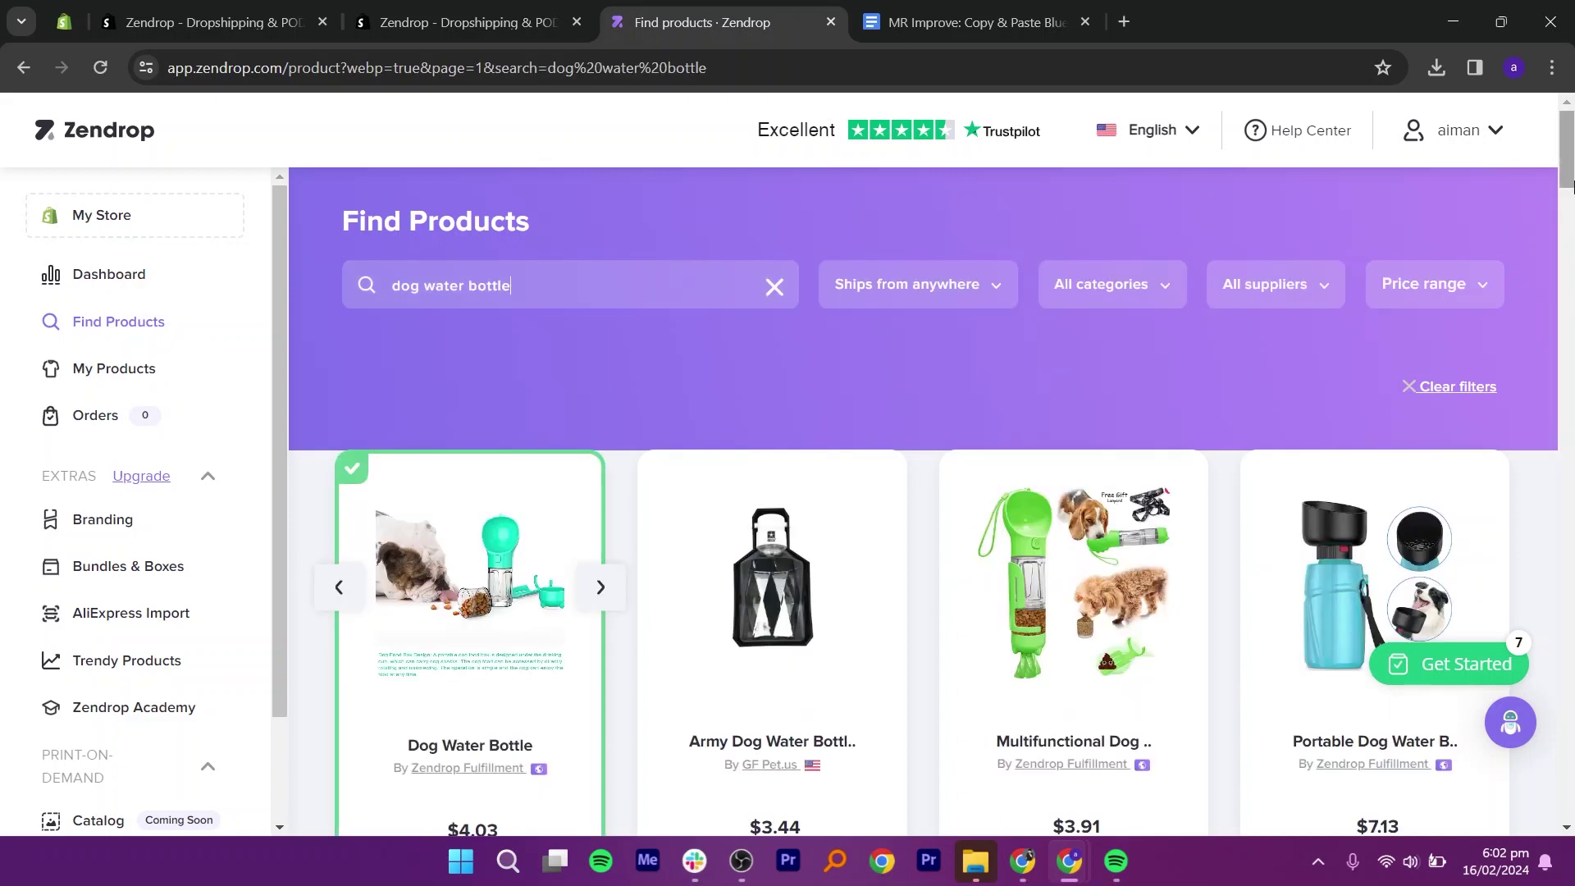
{"action": "scroll", "coordinate": [1569, 190], "scroll_direction": "down", "scroll_amount": 1}
{"action": "left_click", "coordinate": [485, 587]}
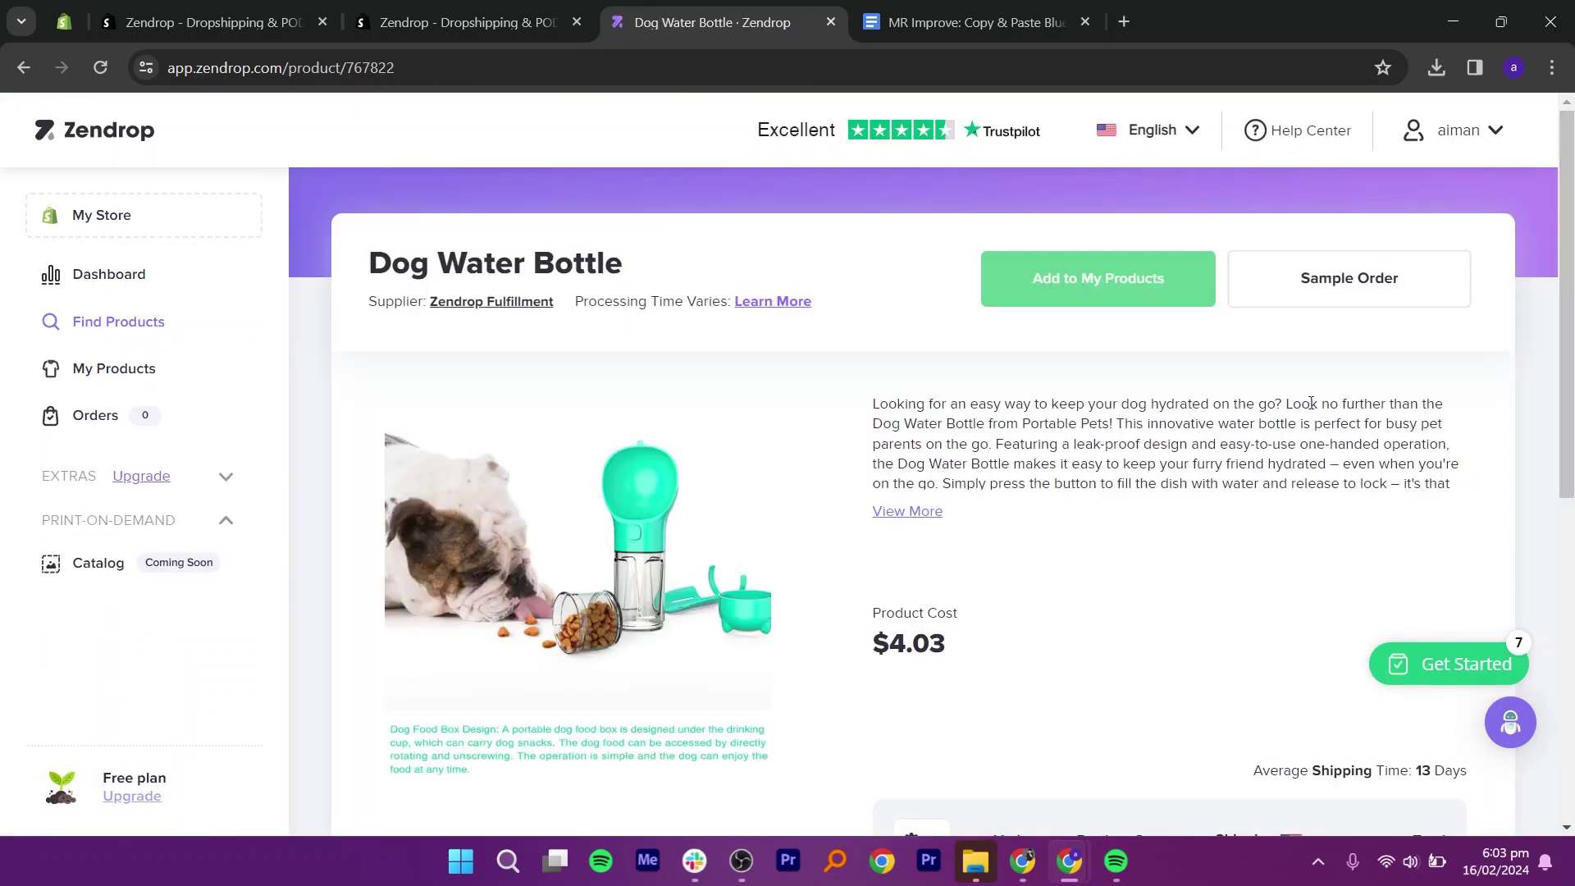
{"action": "scroll", "coordinate": [1323, 404], "scroll_direction": "down", "scroll_amount": 5}
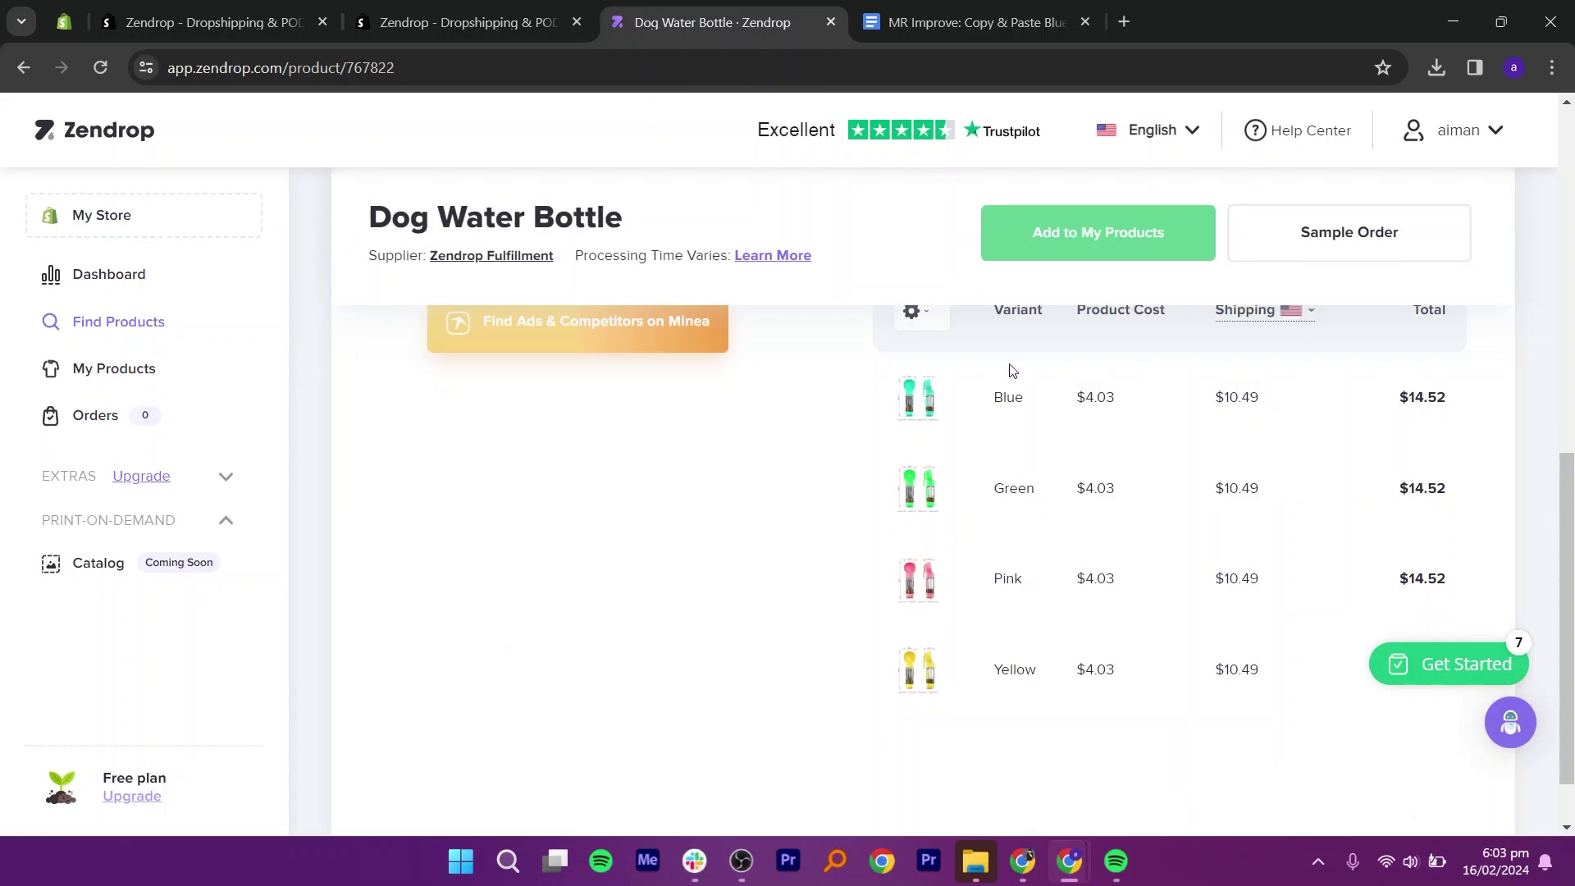
{"action": "left_click", "coordinate": [1077, 247]}
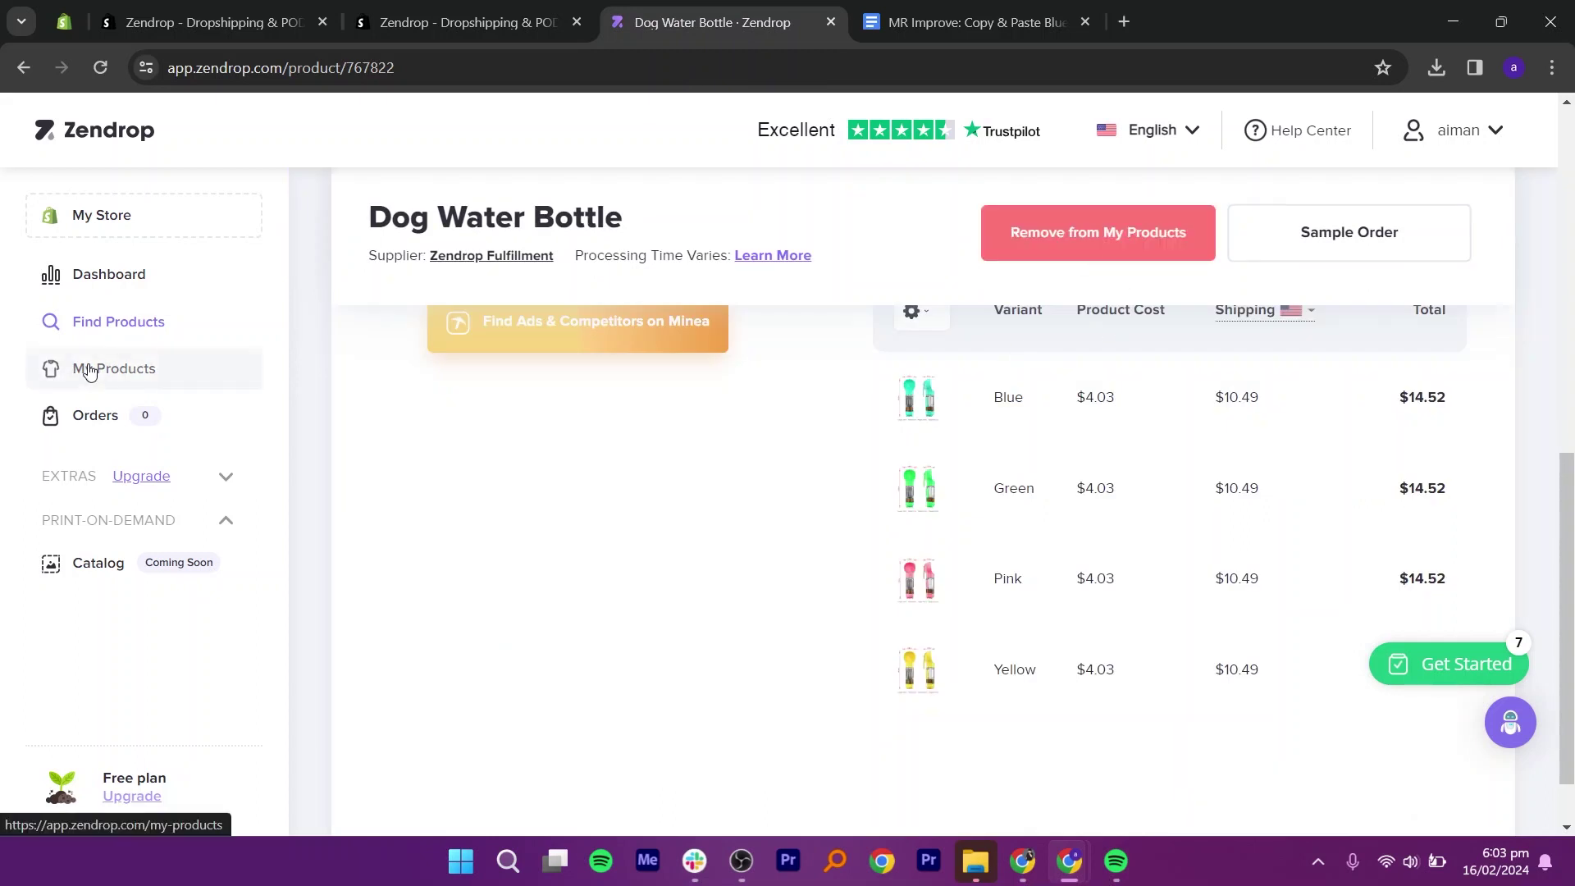
{"action": "left_click", "coordinate": [88, 367]}
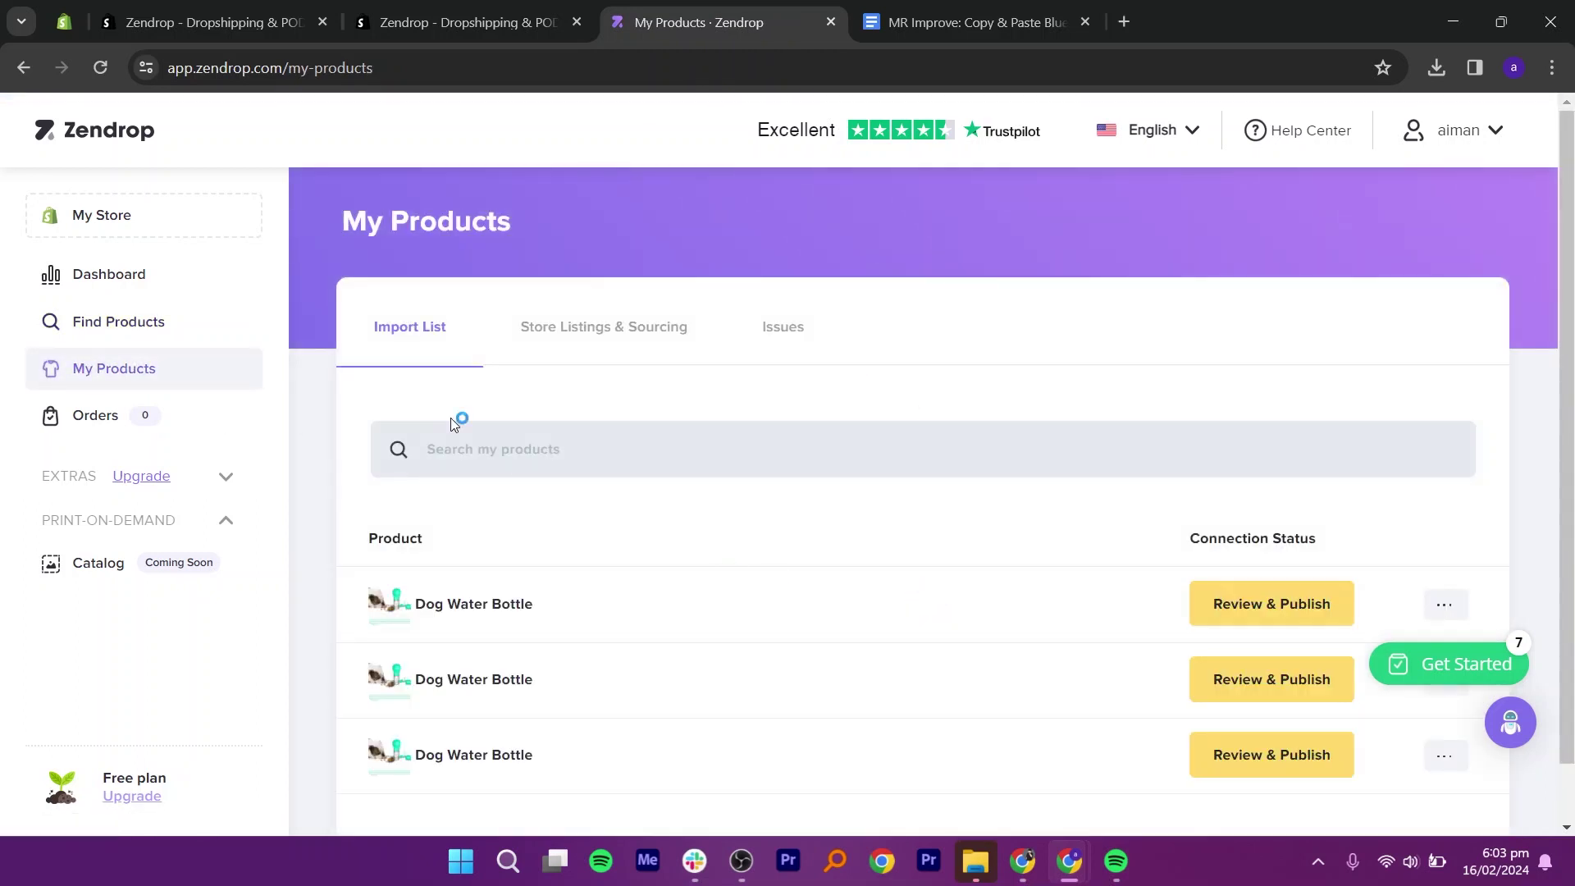
Publish the Dog Water Bottle with its three tags removed, accepting the shipping-delay conditions
{"action": "scroll", "coordinate": [1463, 441], "scroll_direction": "down", "scroll_amount": 1}
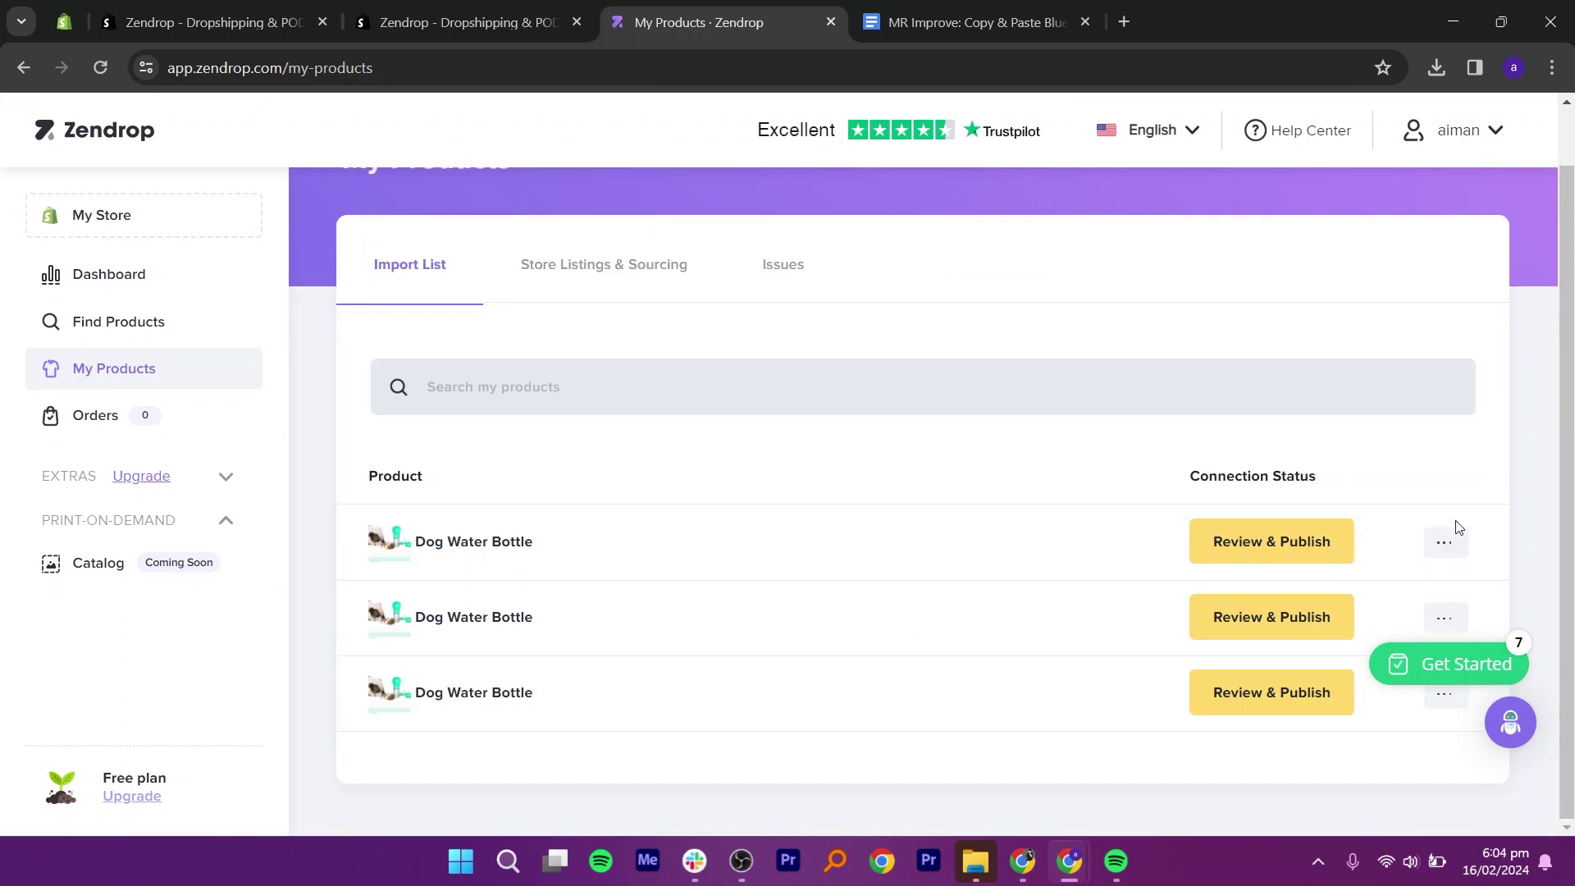
{"action": "left_click", "coordinate": [1446, 543]}
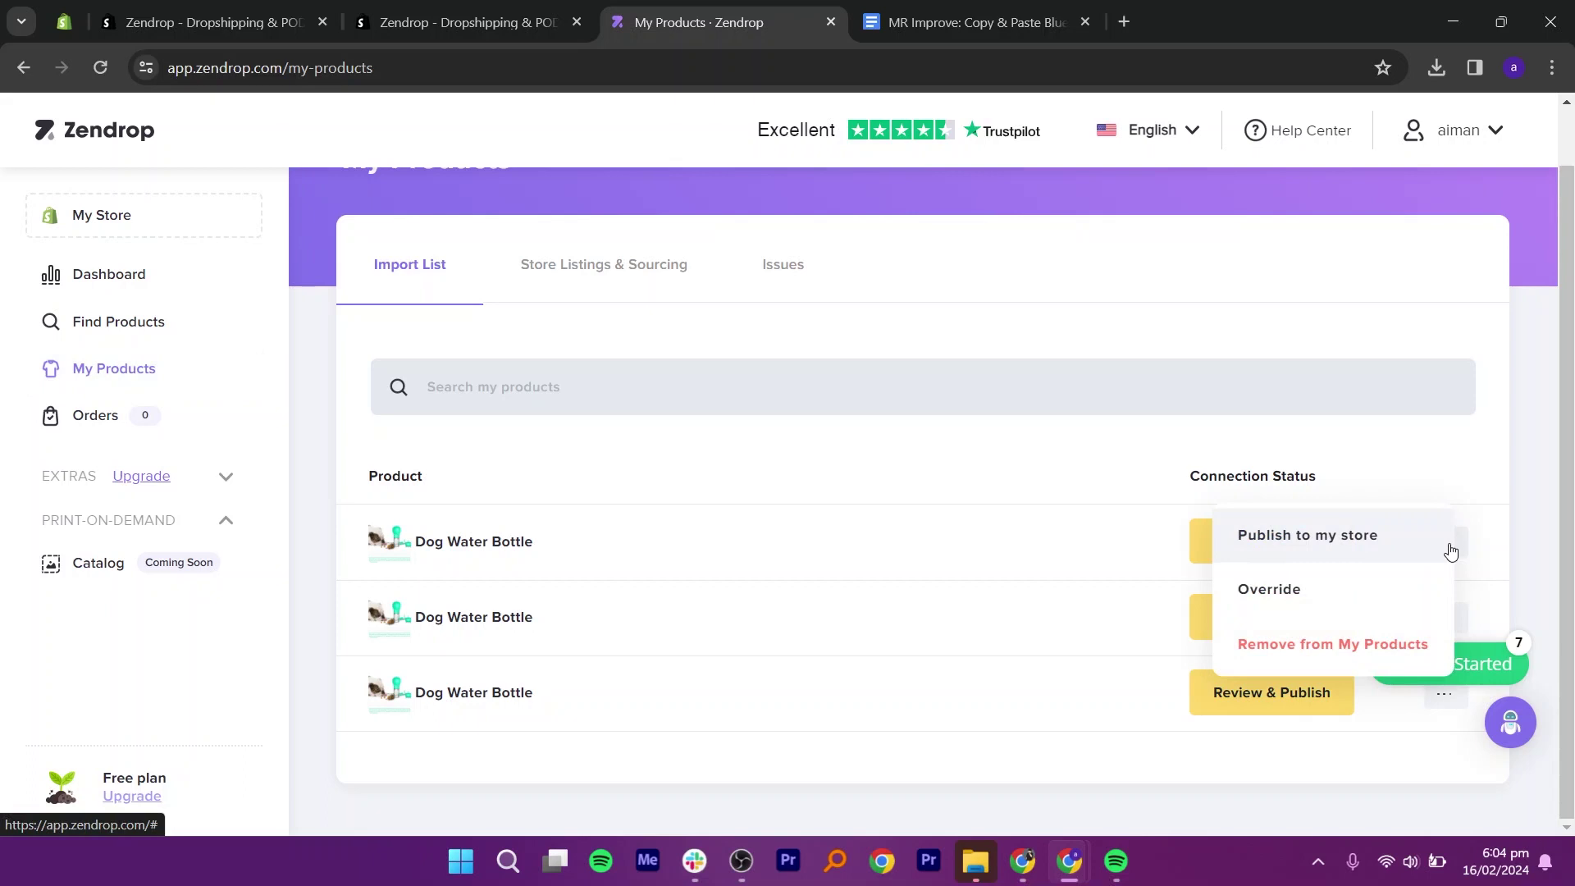
{"action": "left_click", "coordinate": [1356, 552]}
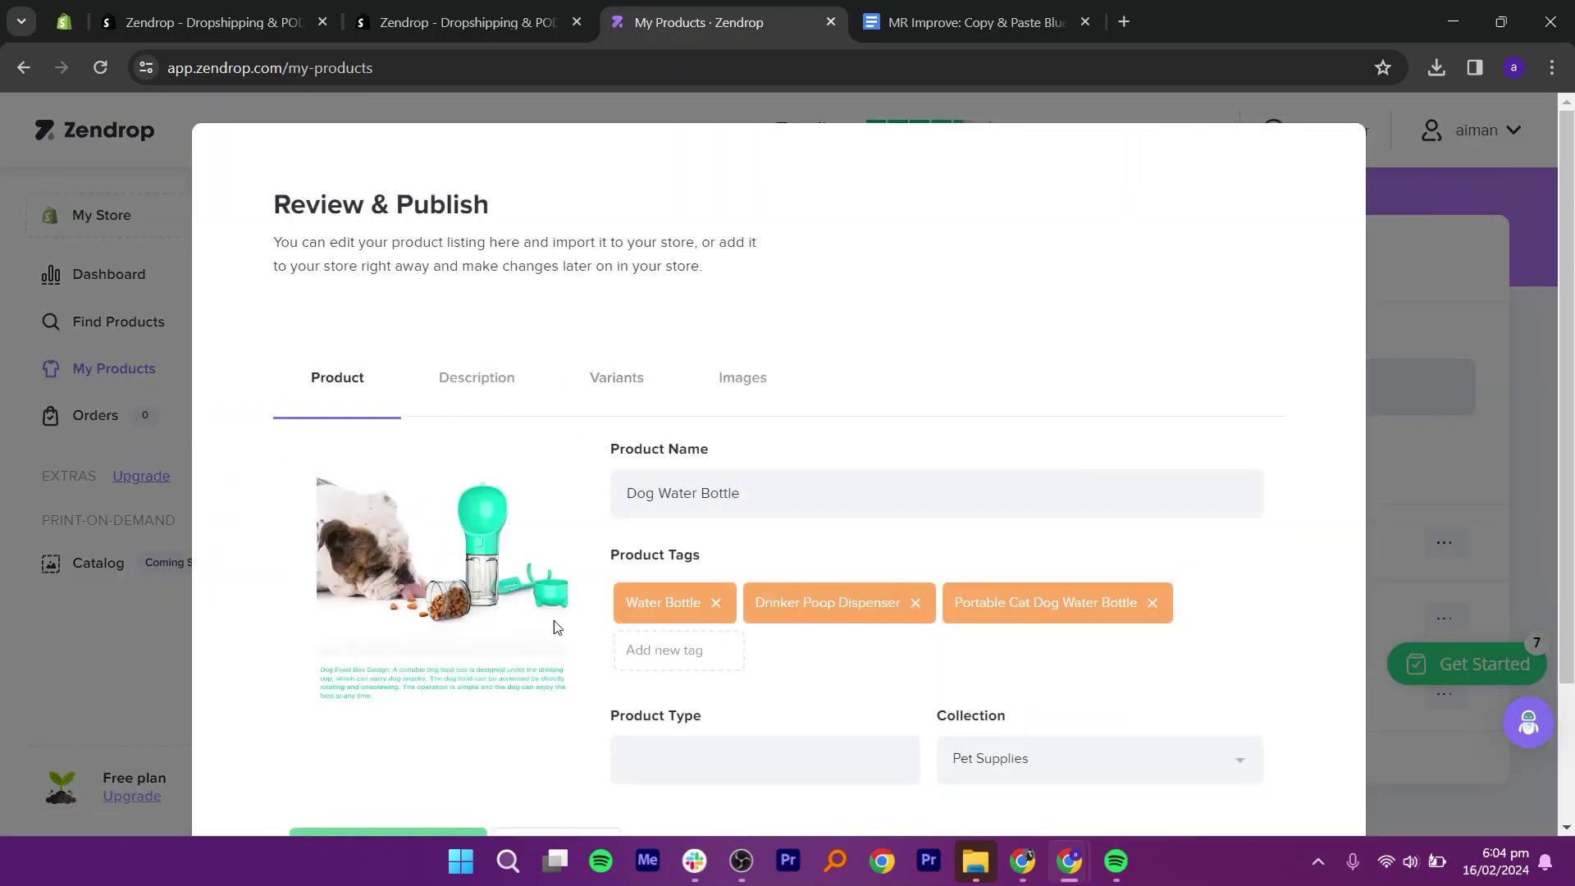
{"action": "left_click", "coordinate": [718, 604]}
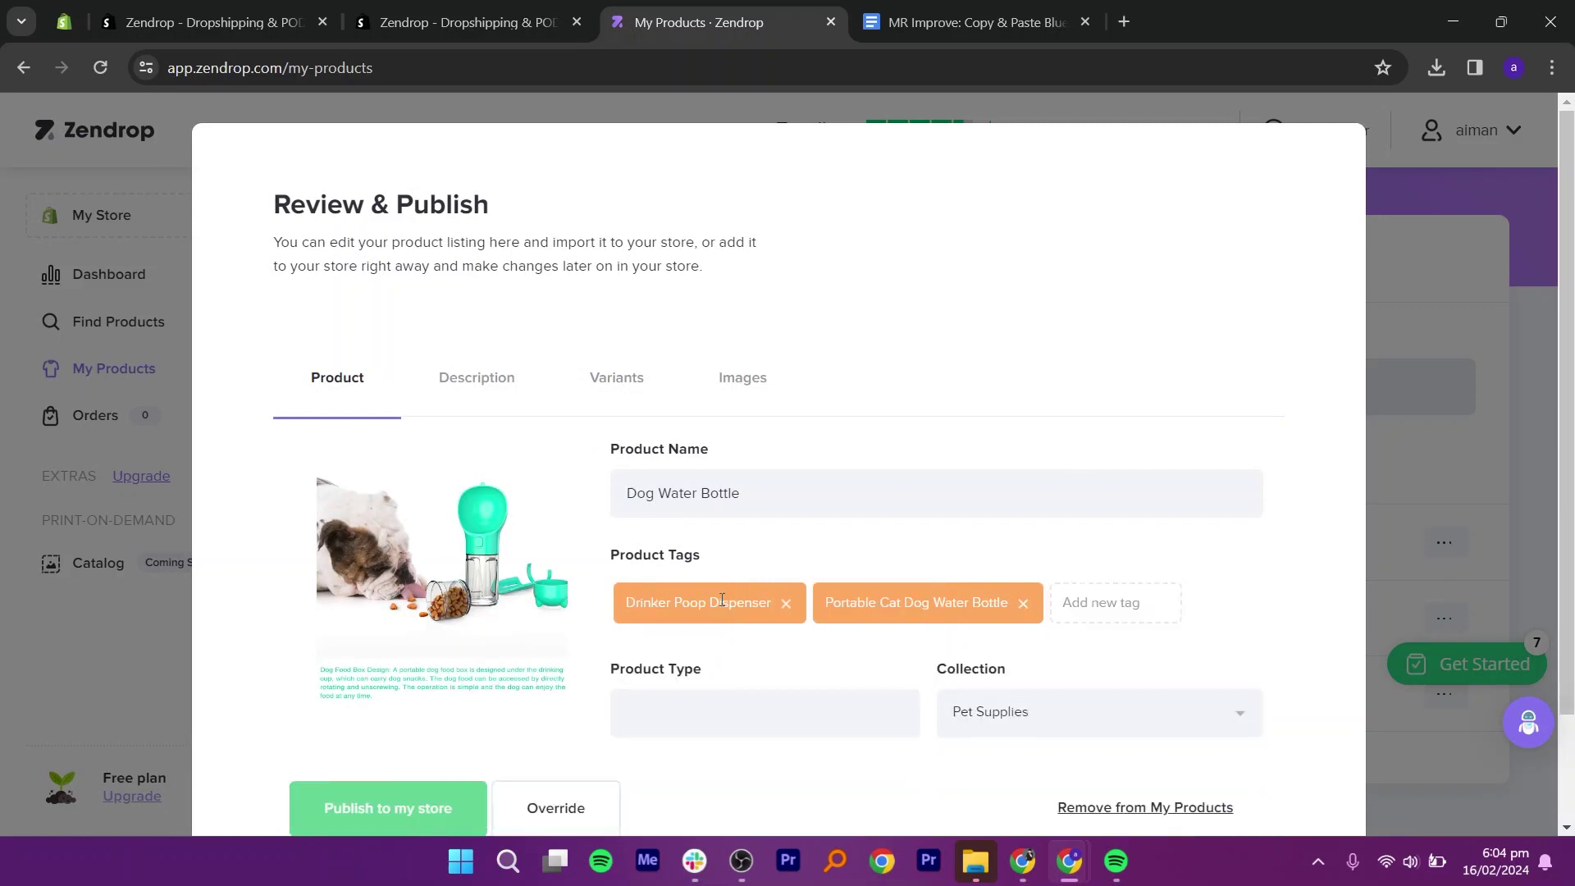
{"action": "left_click", "coordinate": [788, 604]}
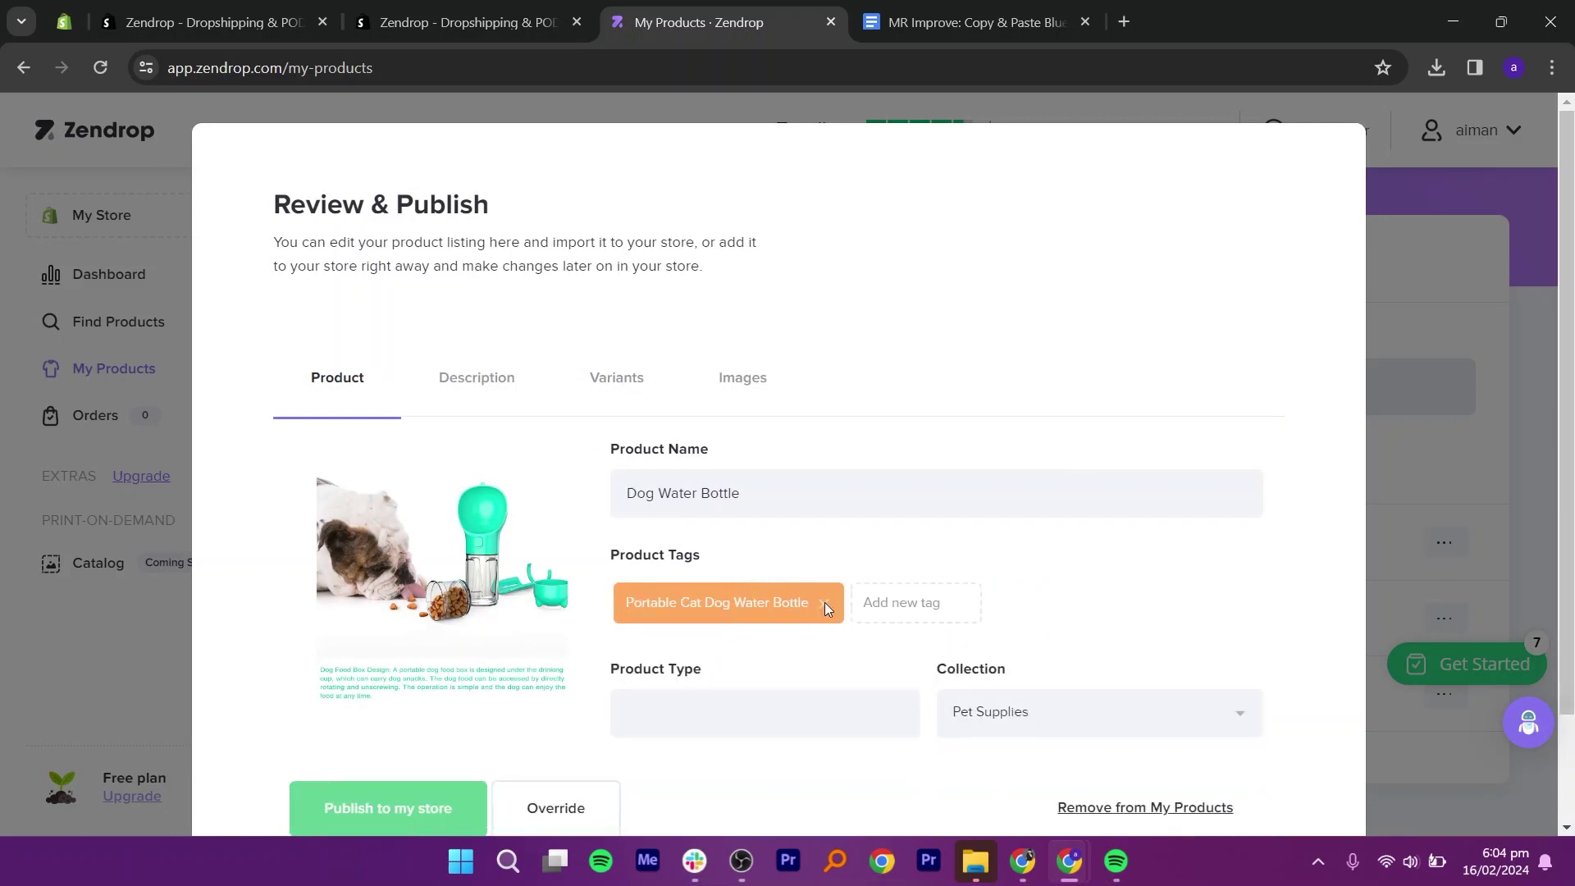
{"action": "left_click", "coordinate": [825, 603]}
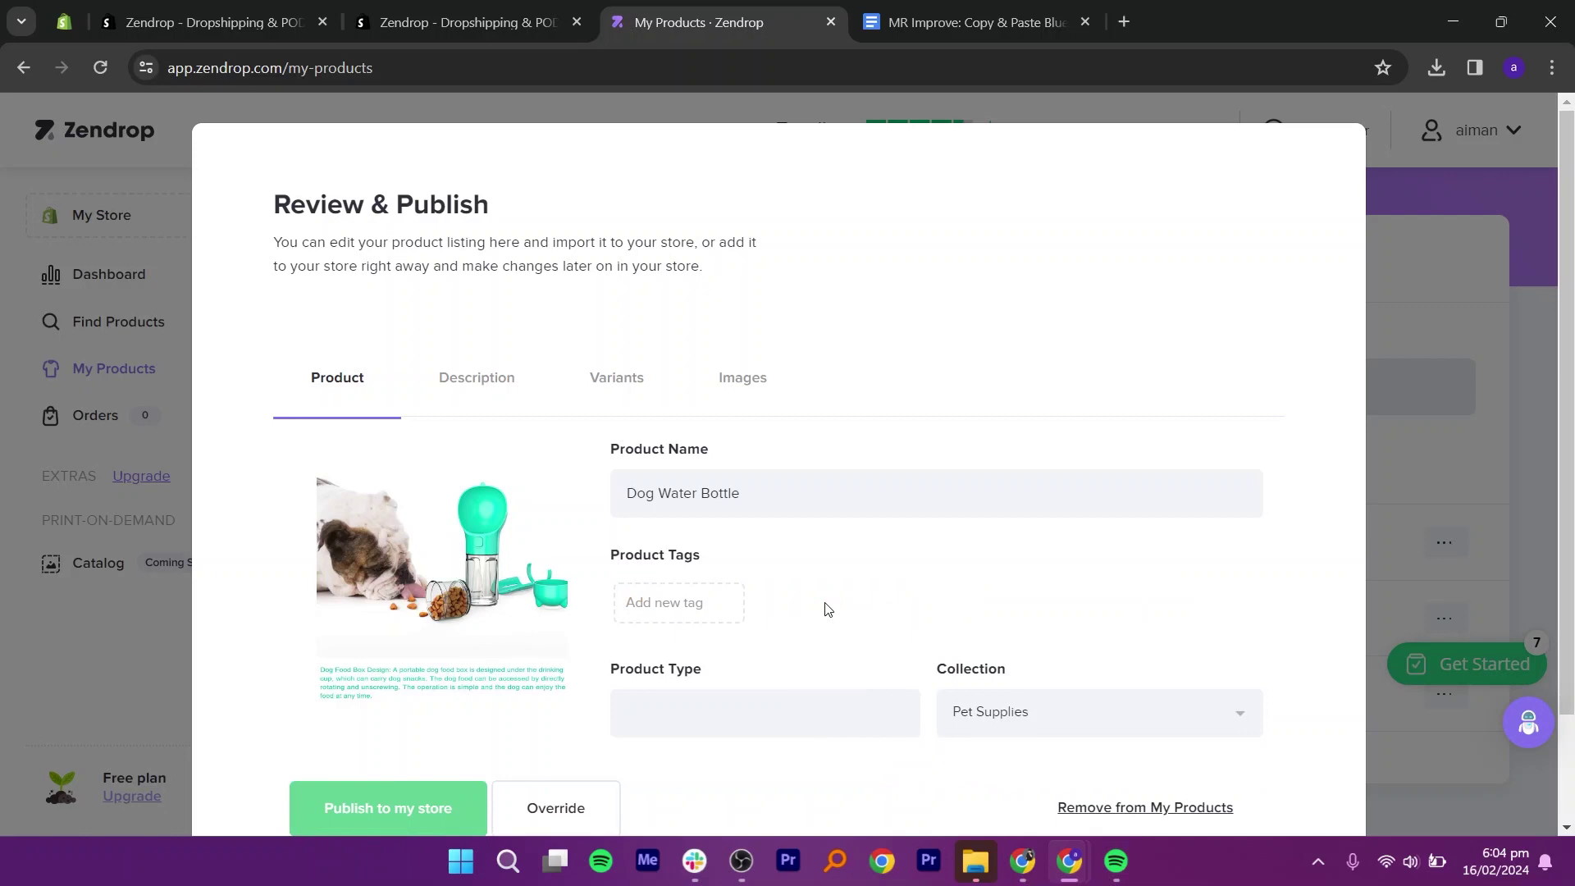
{"action": "left_click", "coordinate": [380, 805]}
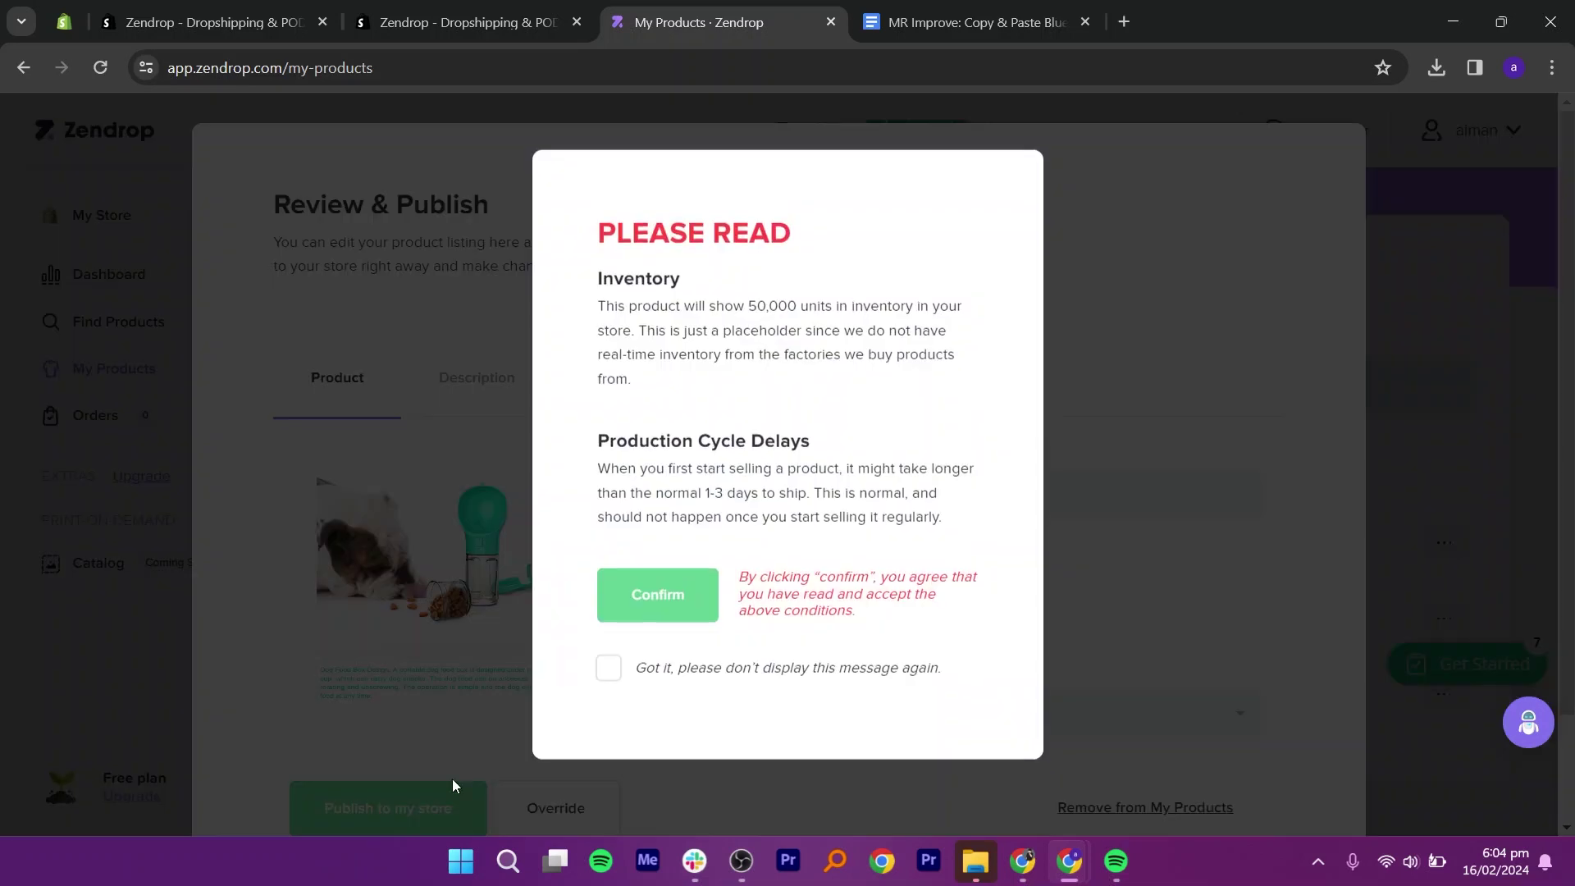
{"action": "left_click", "coordinate": [608, 681]}
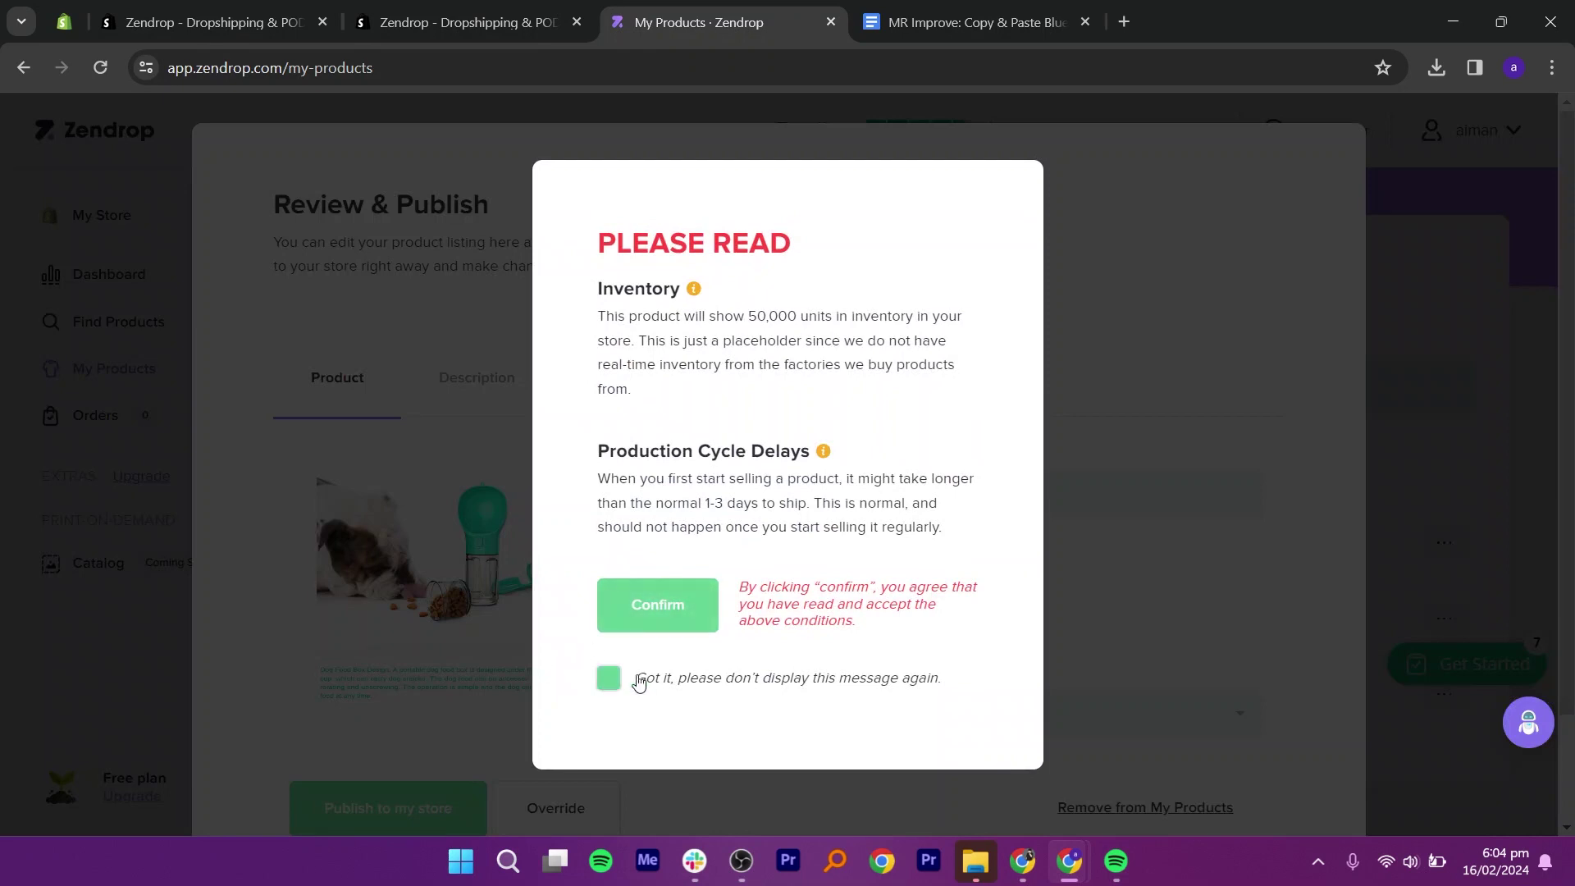
{"action": "left_click", "coordinate": [676, 600]}
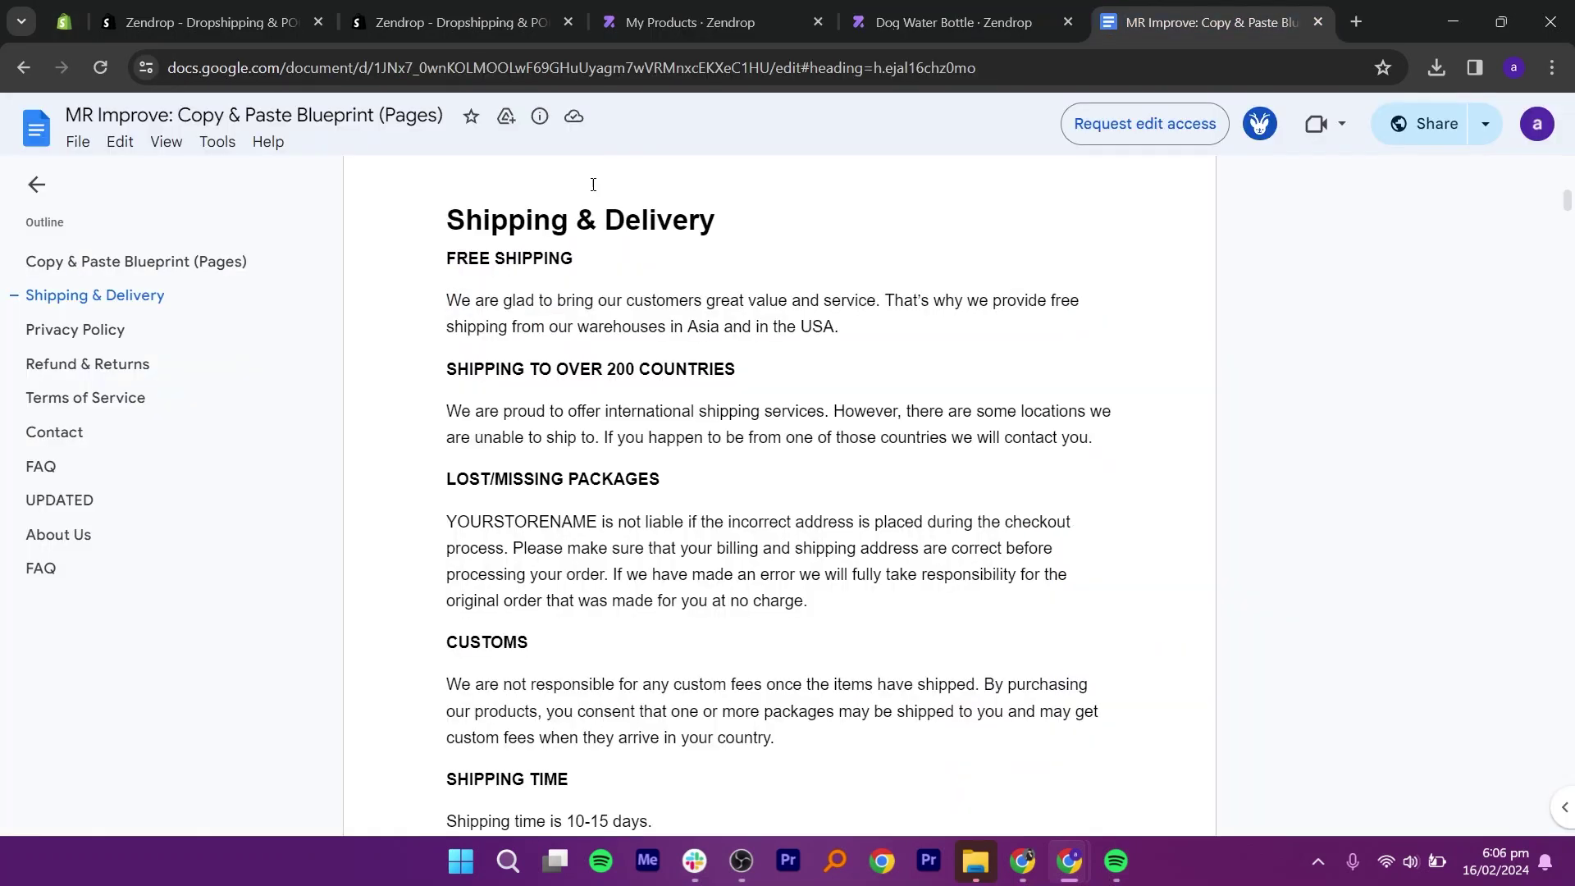
Copy the Shipping & Delivery policy text into the product's Shopify description
{"action": "left_click_drag", "start_coordinate": [446, 317], "coordinate": [742, 443]}
{"action": "left_click", "coordinate": [735, 465]}
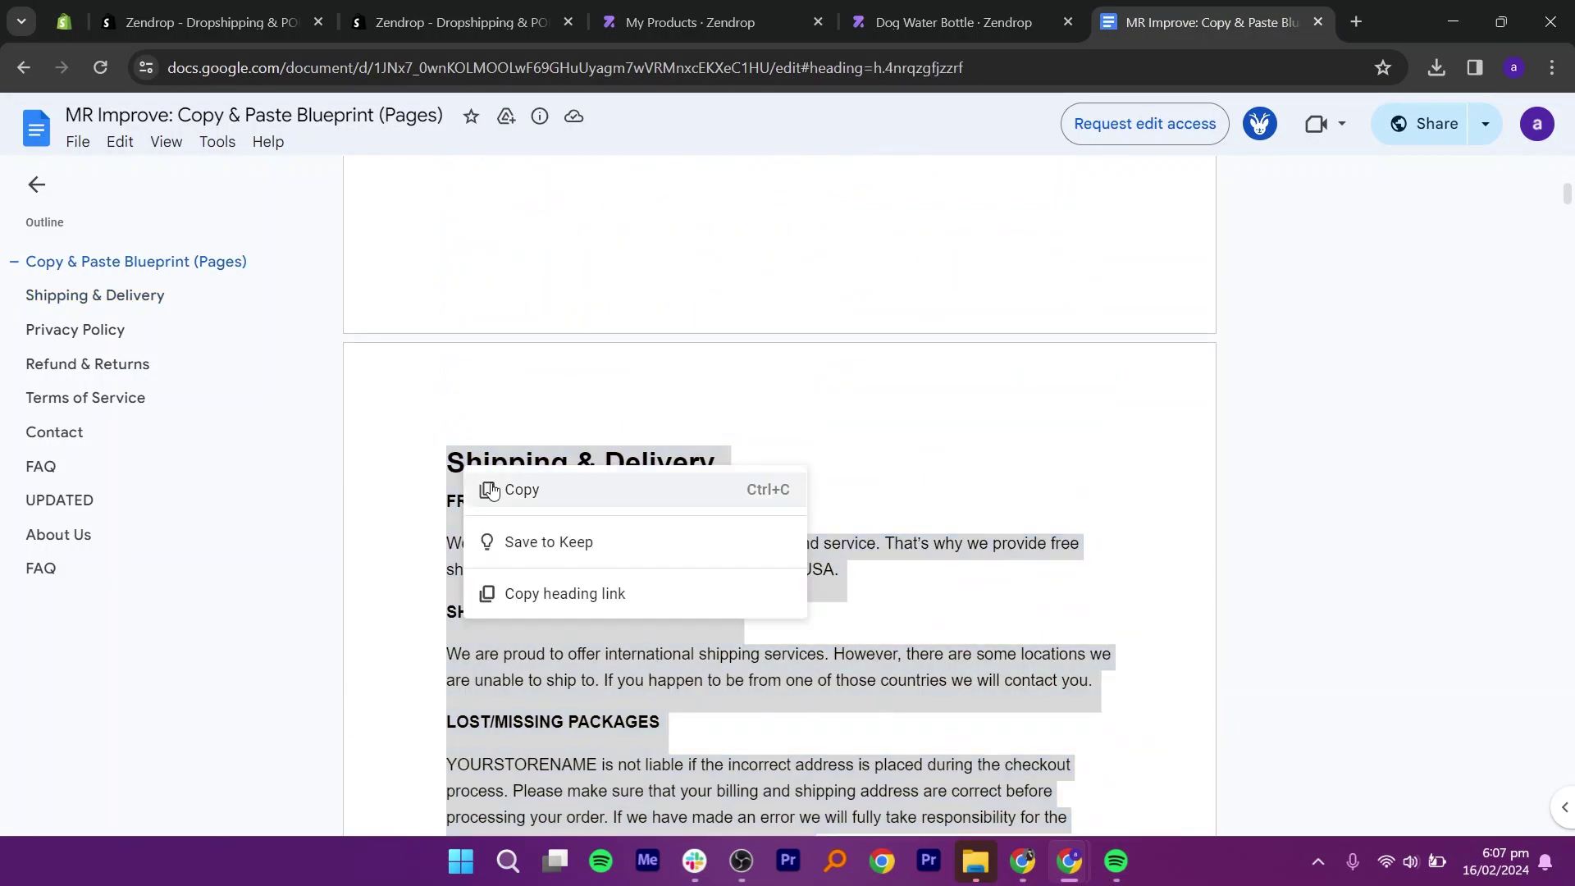
{"action": "left_click", "coordinate": [68, 12]}
{"action": "key", "text": "ctrl+v"}
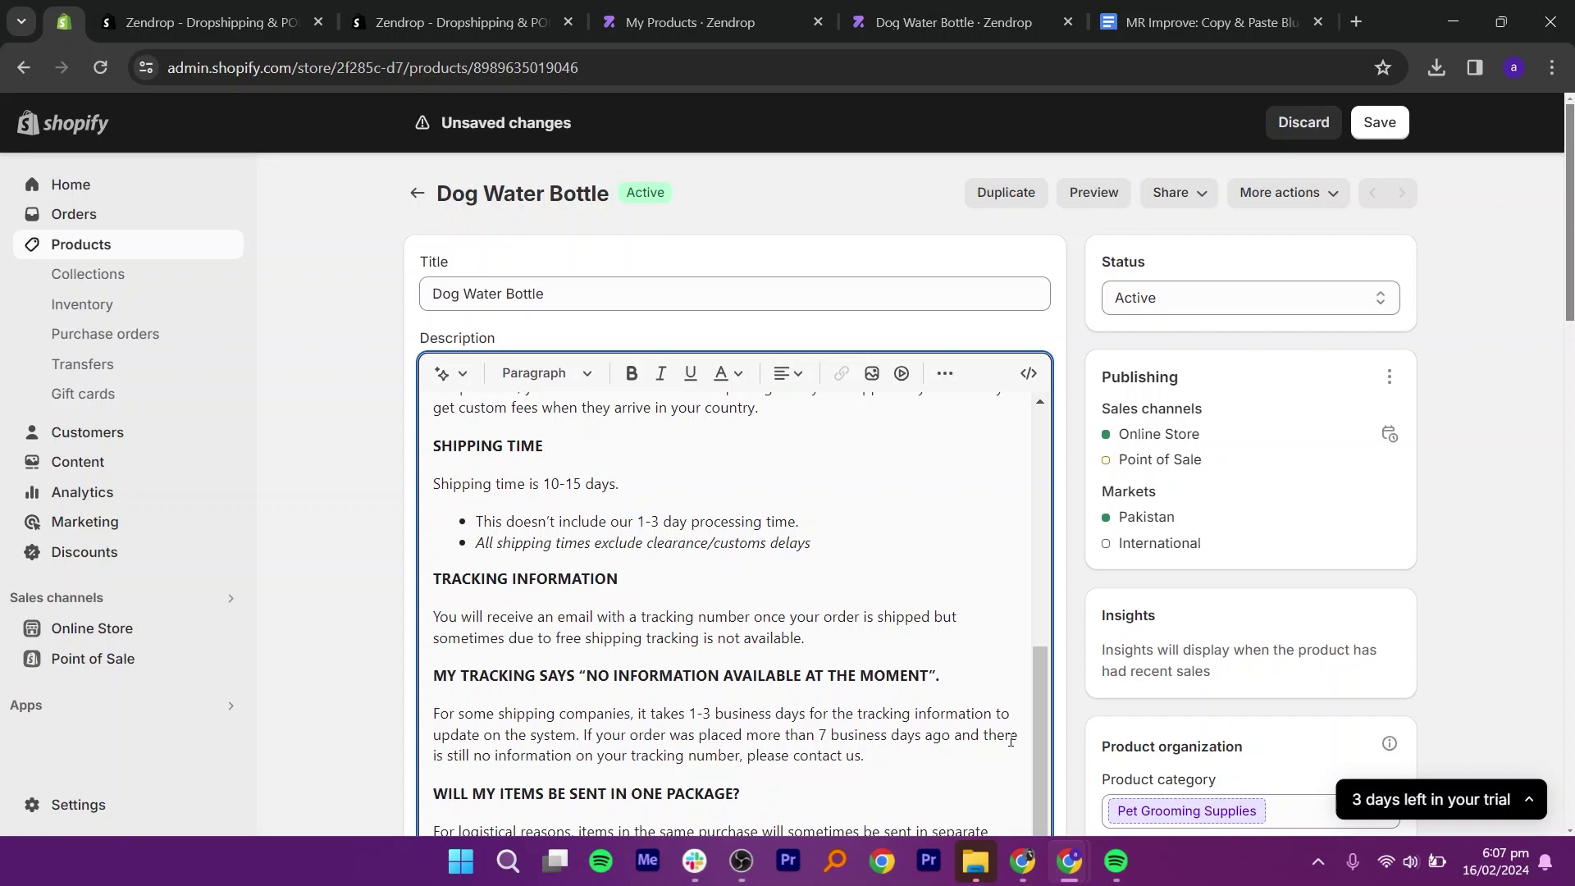
Show the top of the Pages list with FAQ, contact and policy pages
{"action": "left_click_drag", "start_coordinate": [1041, 730], "coordinate": [1065, 759]}
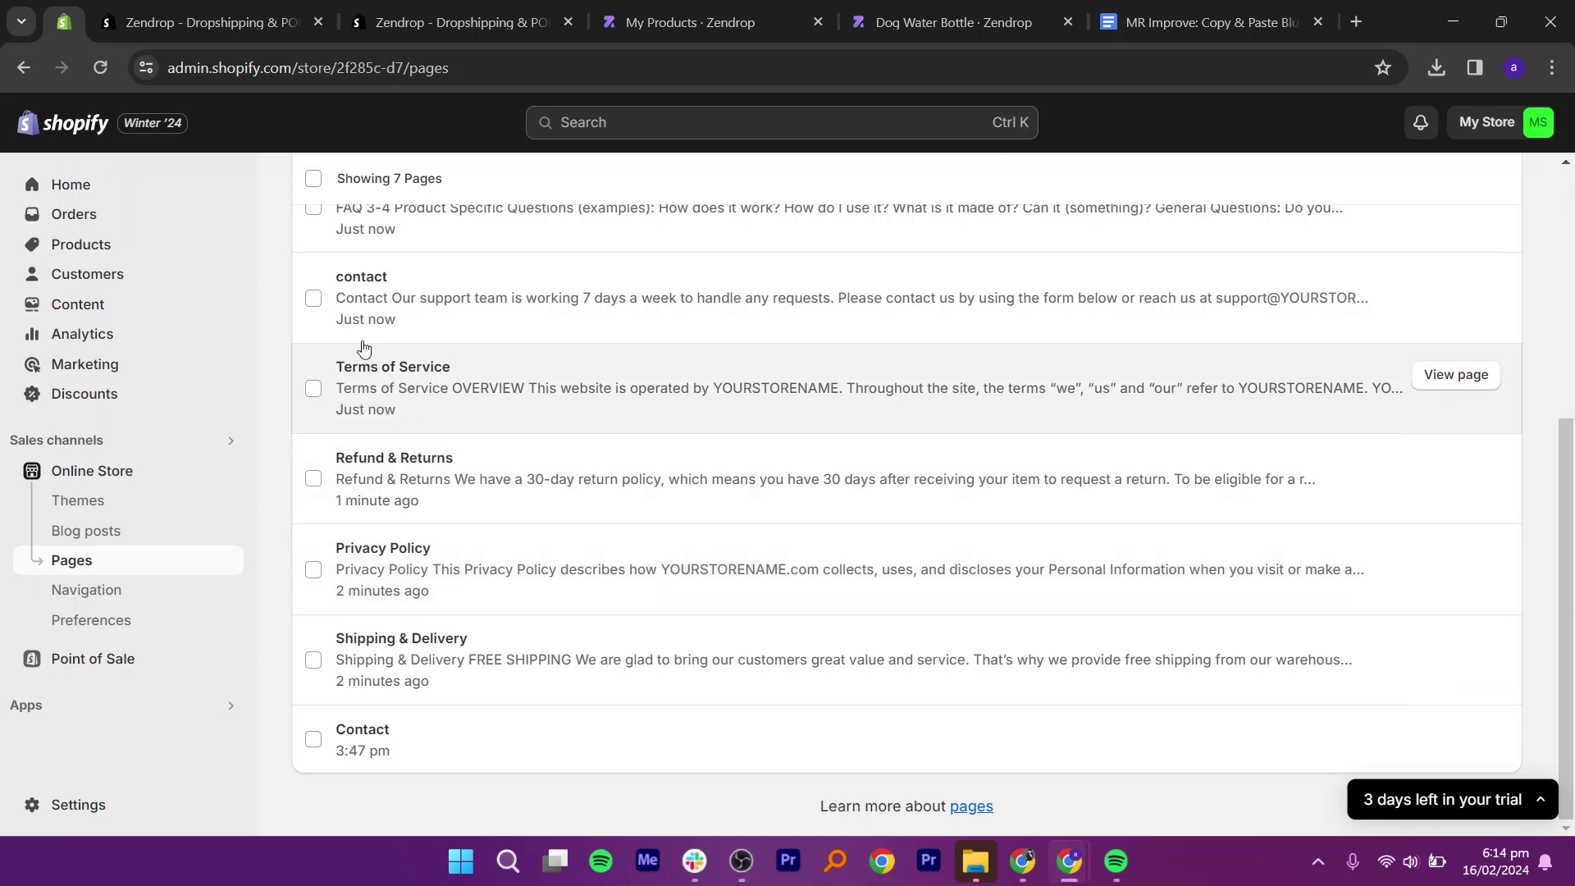
{"action": "scroll", "coordinate": [415, 279], "scroll_direction": "up", "scroll_amount": 2}
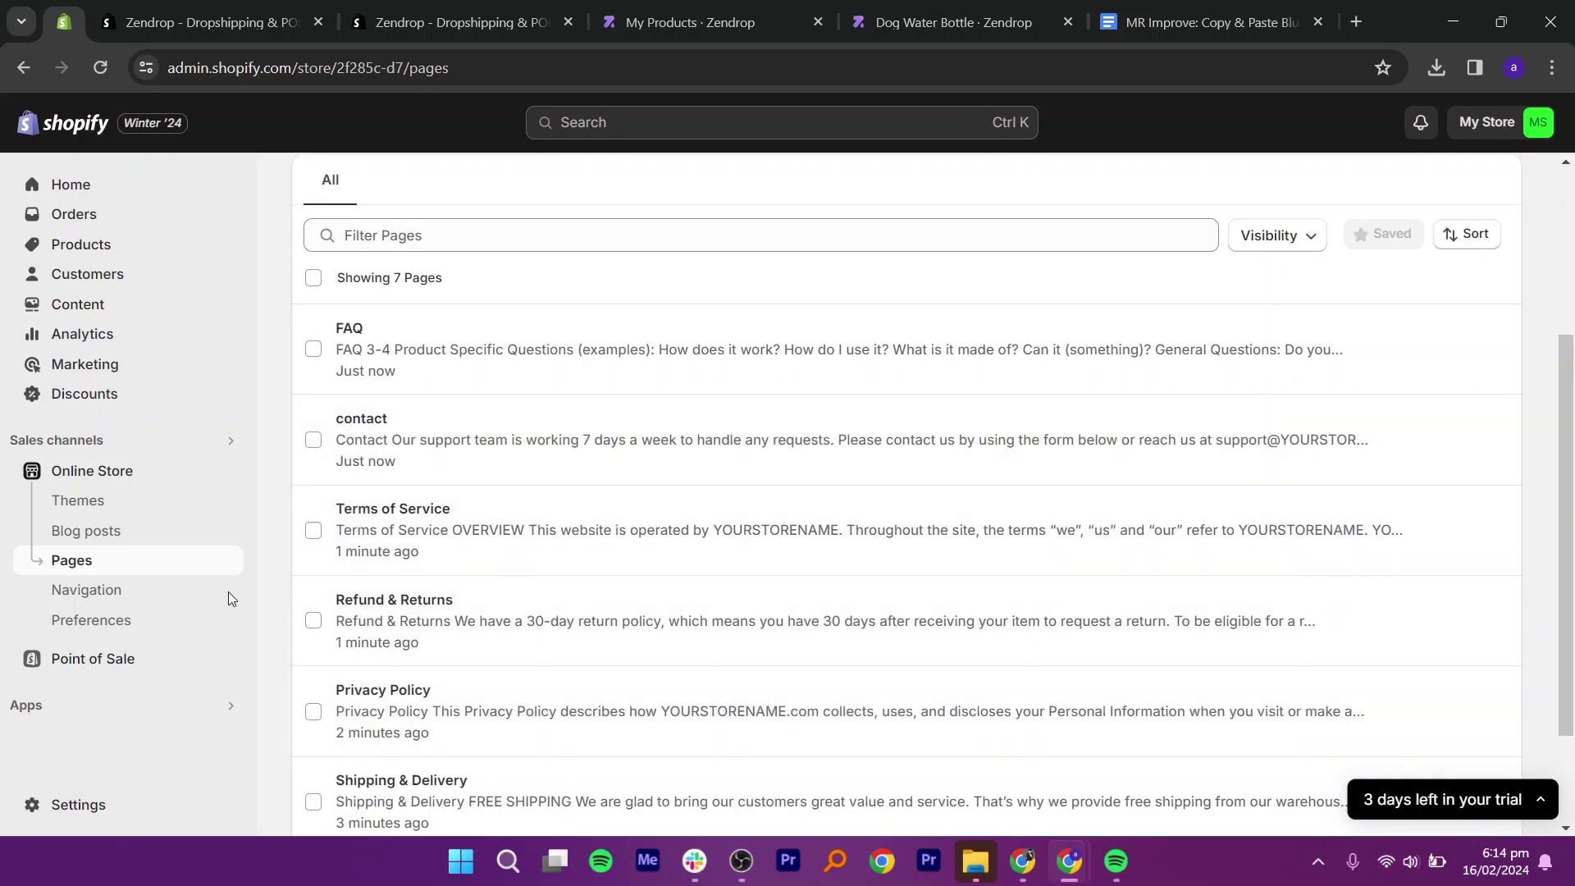
Rename the main menu's Catalog item to SHOP, linked to all products
{"action": "left_click", "coordinate": [97, 592]}
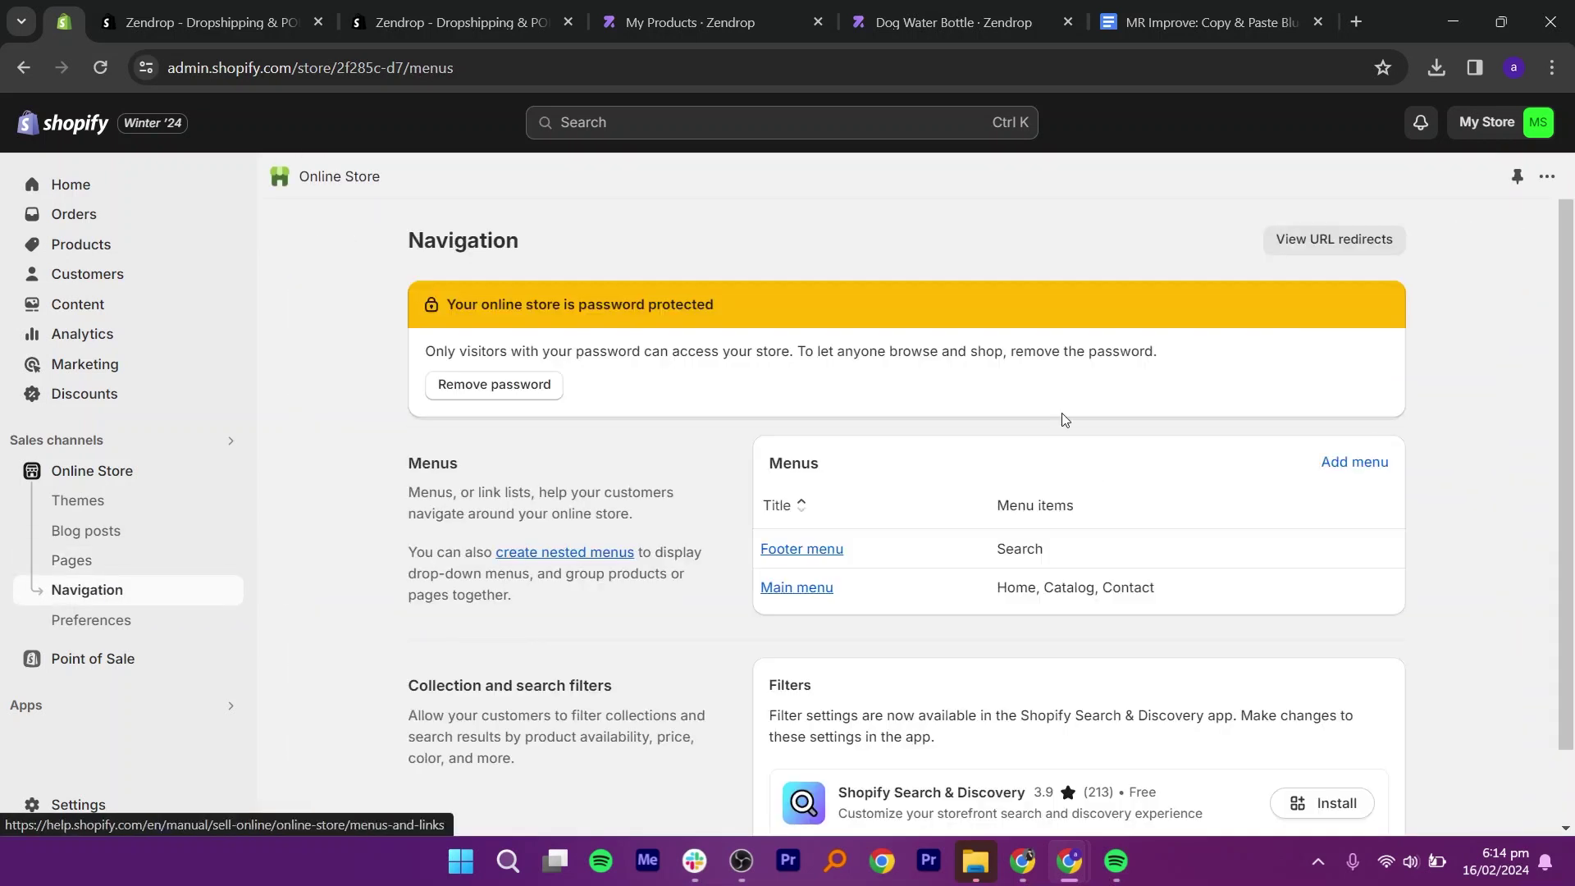
{"action": "left_click", "coordinate": [800, 592]}
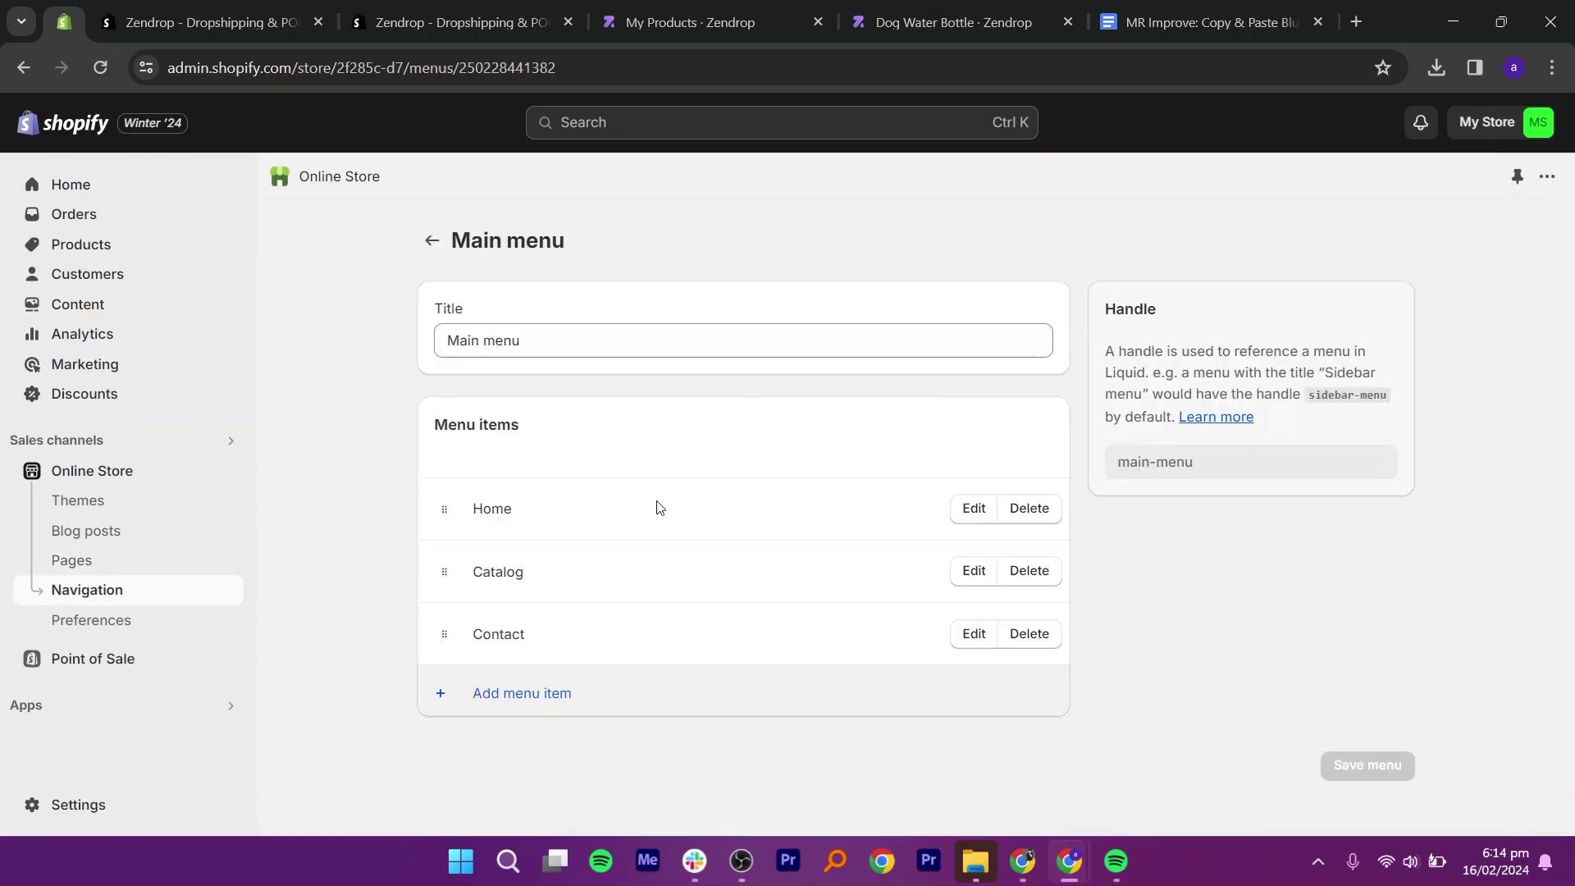
{"action": "left_click", "coordinate": [974, 571]}
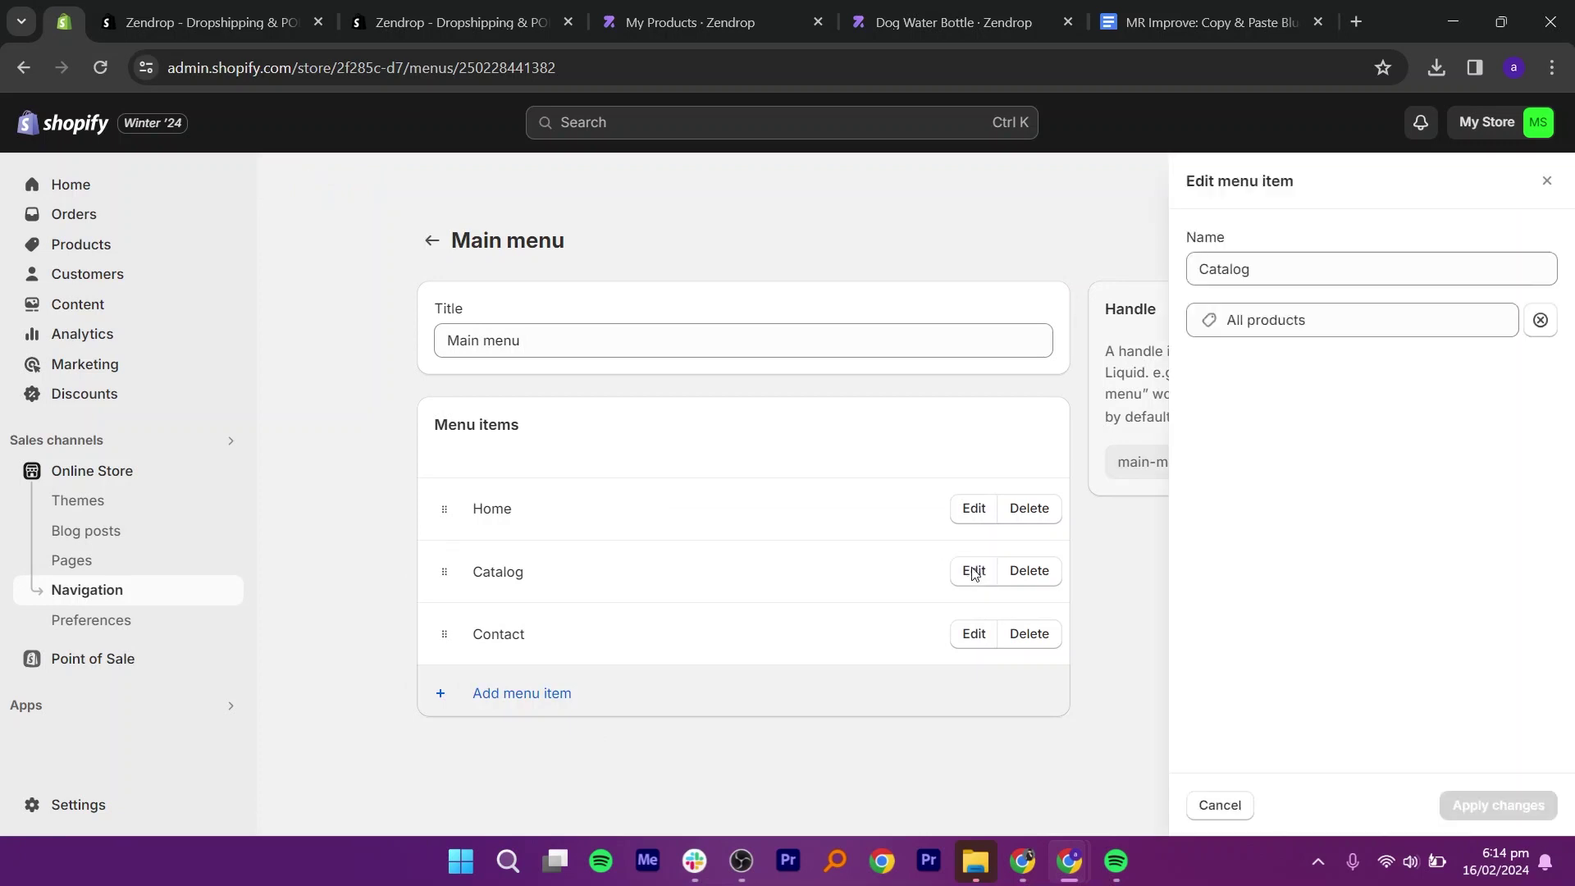
{"action": "left_click", "coordinate": [1290, 332]}
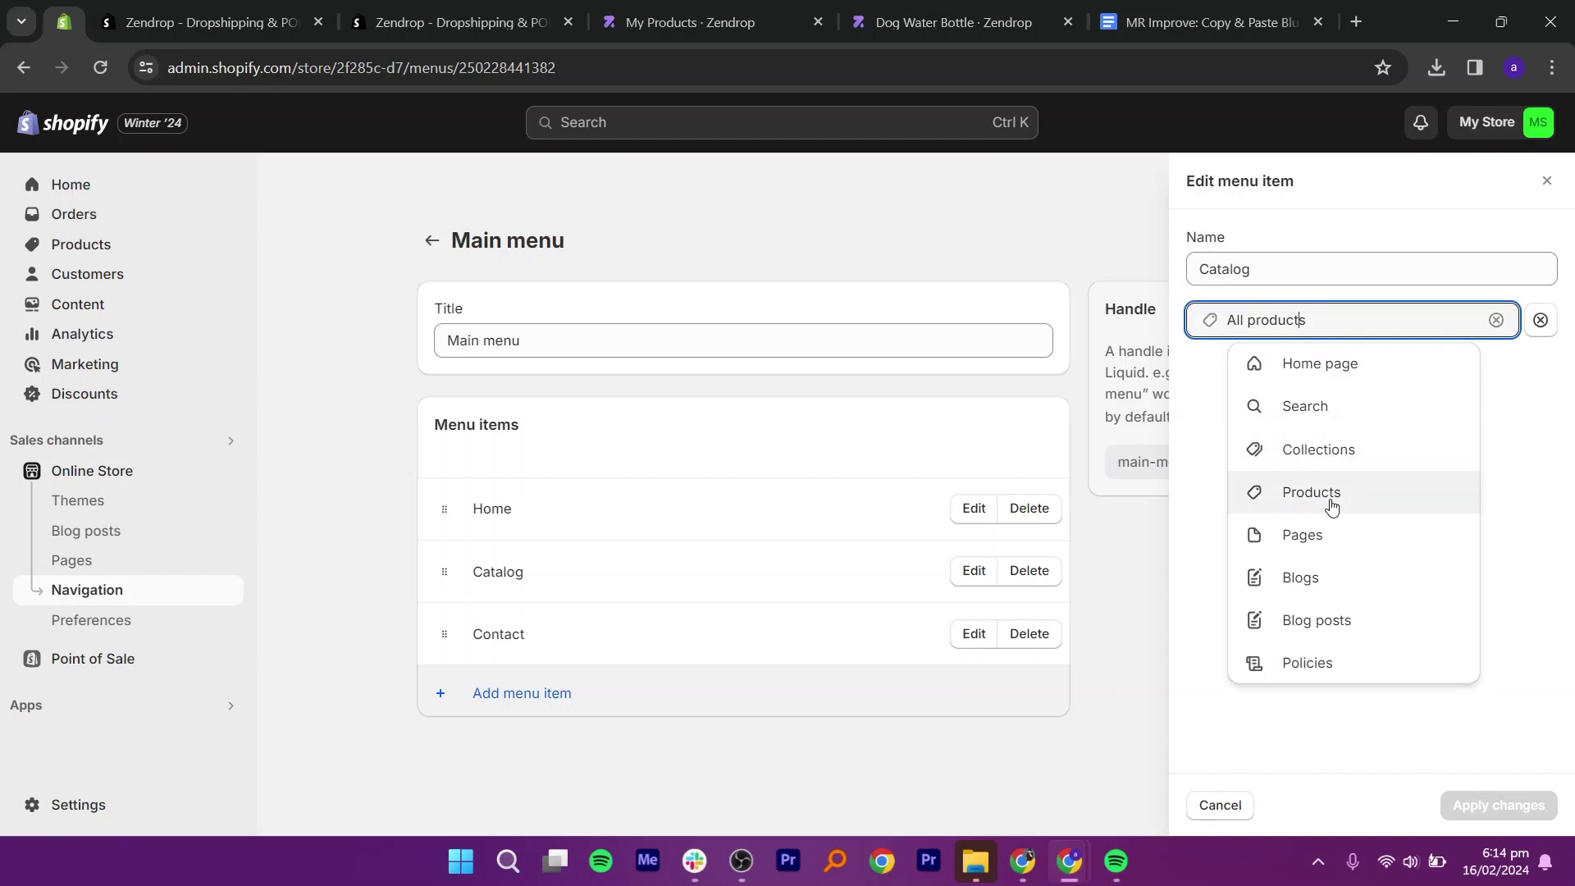
{"action": "left_click", "coordinate": [1321, 493]}
{"action": "left_click", "coordinate": [1300, 405]}
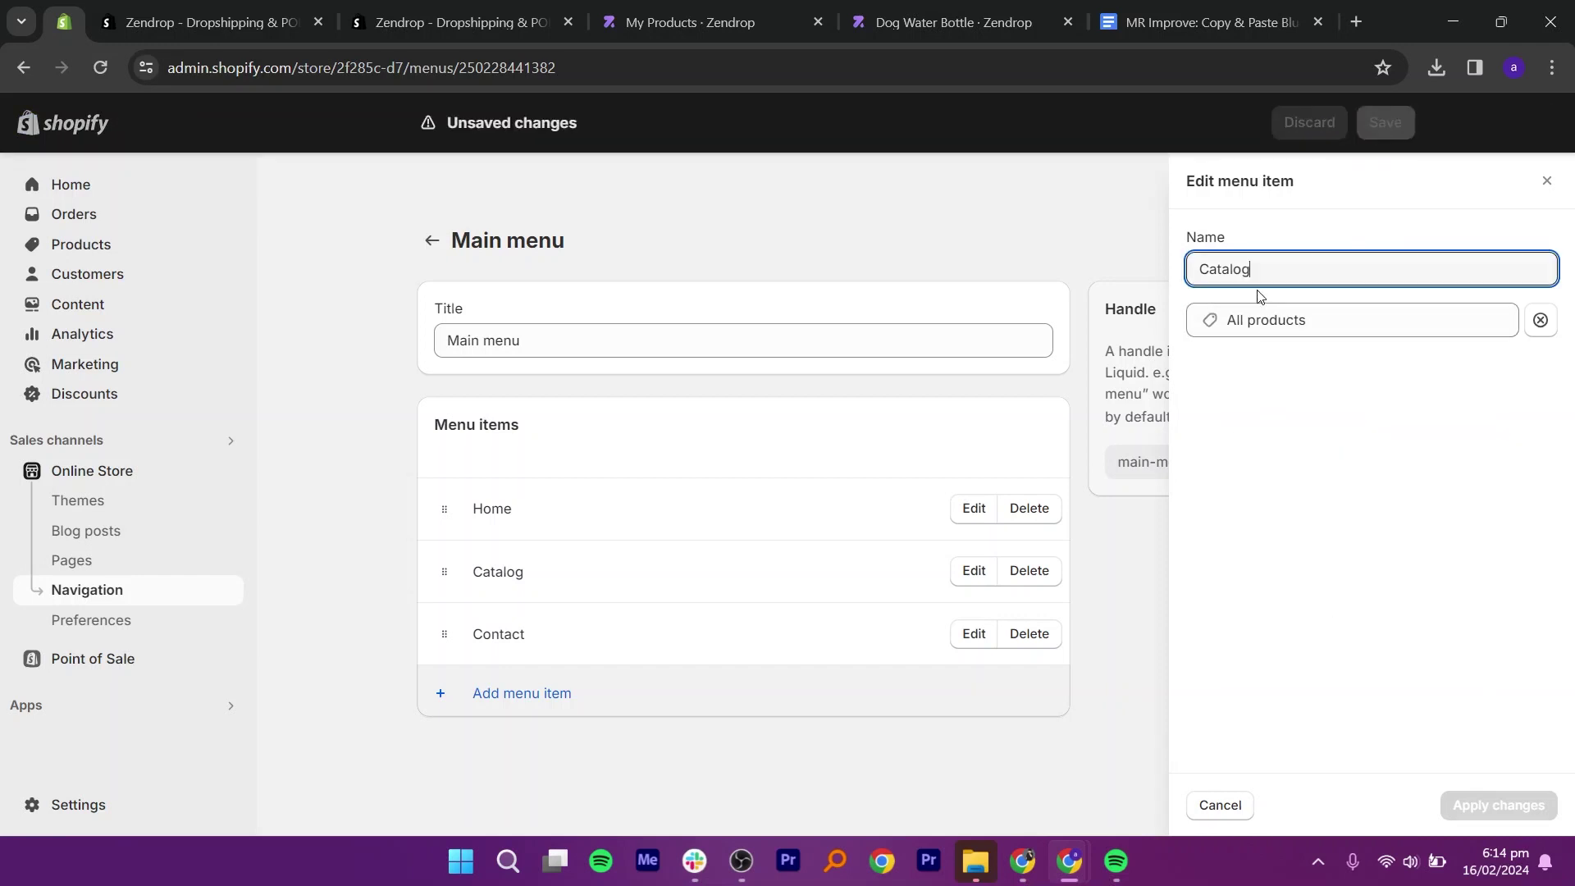
{"action": "left_click_drag", "start_coordinate": [1263, 279], "coordinate": [1184, 281]}
{"action": "key", "text": "BackSpace"}
{"action": "type", "text": "SHOP"}
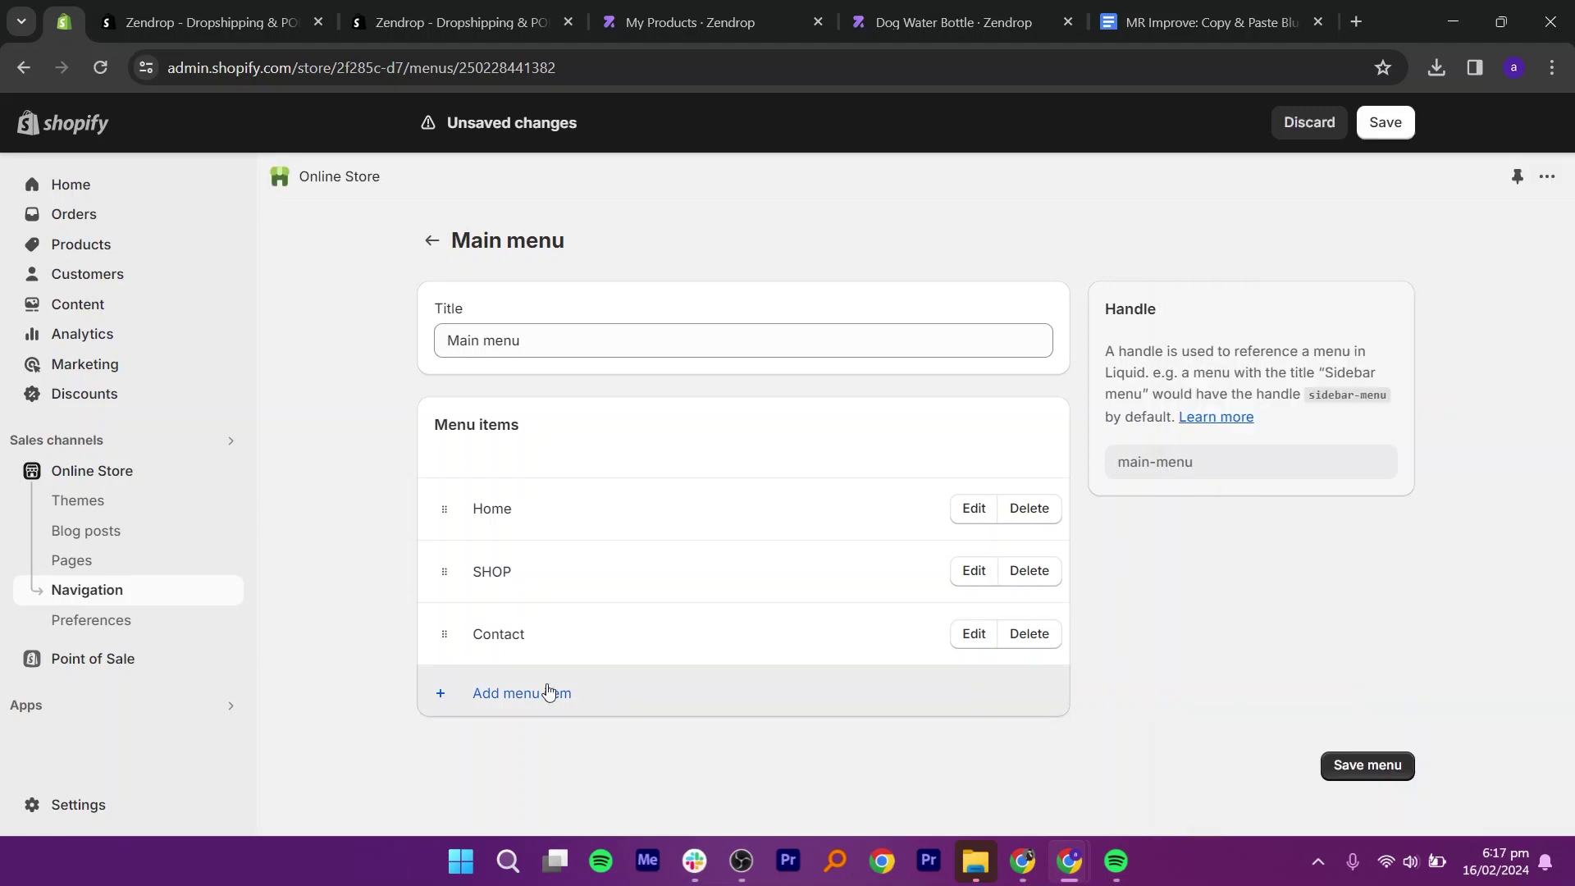
Add FAQ as the main menu's second item, save it, and open the Footer menu
{"action": "left_click", "coordinate": [546, 690]}
{"action": "type", "text": "FAQ"}
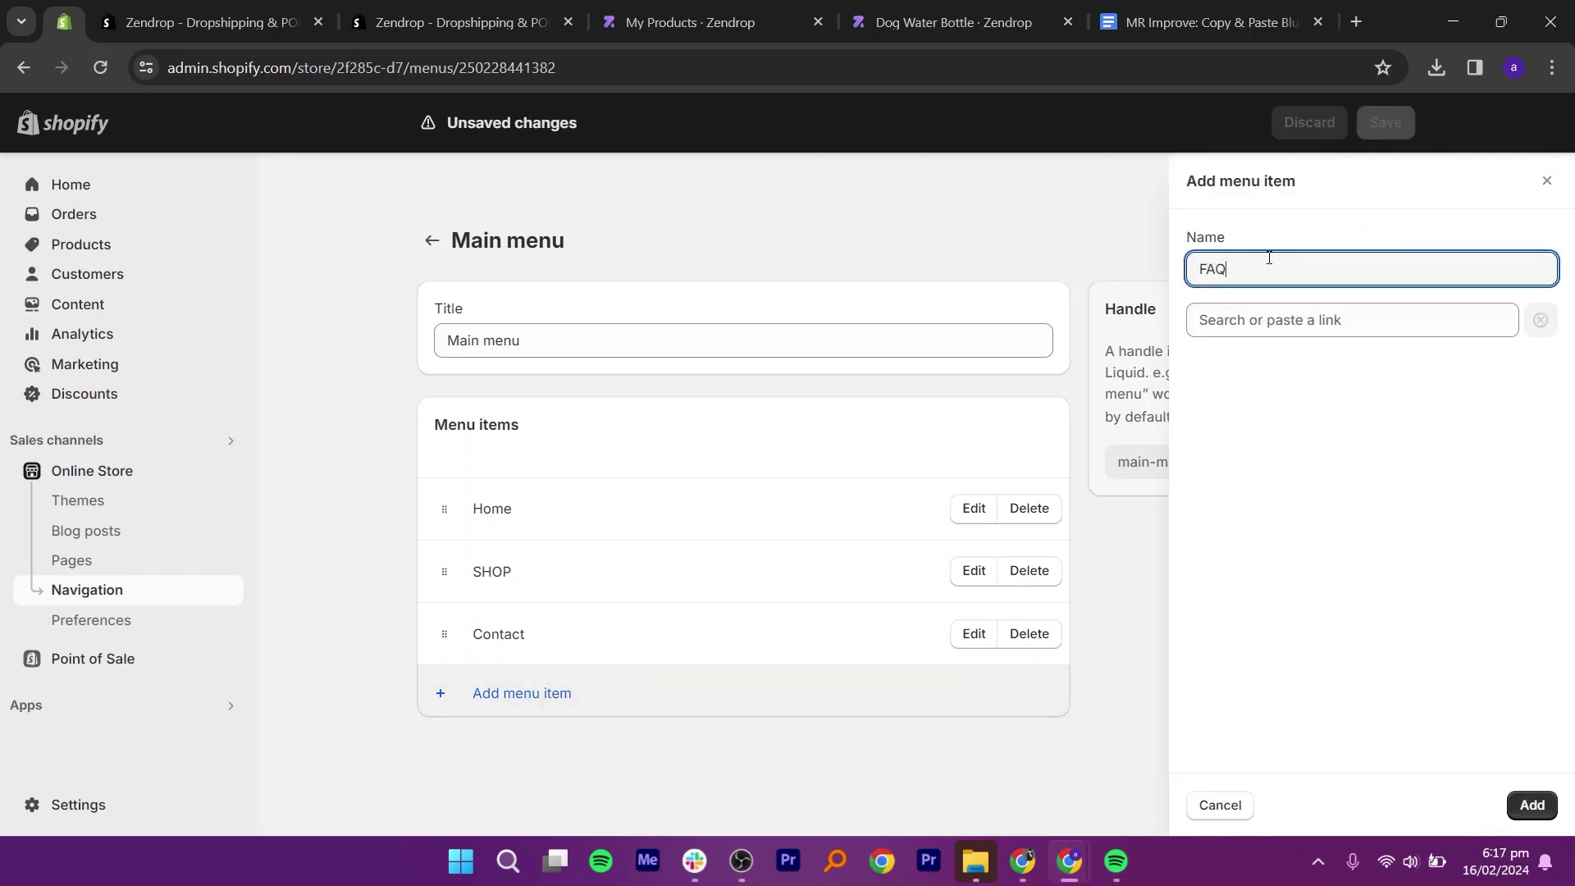
{"action": "key", "text": "Return"}
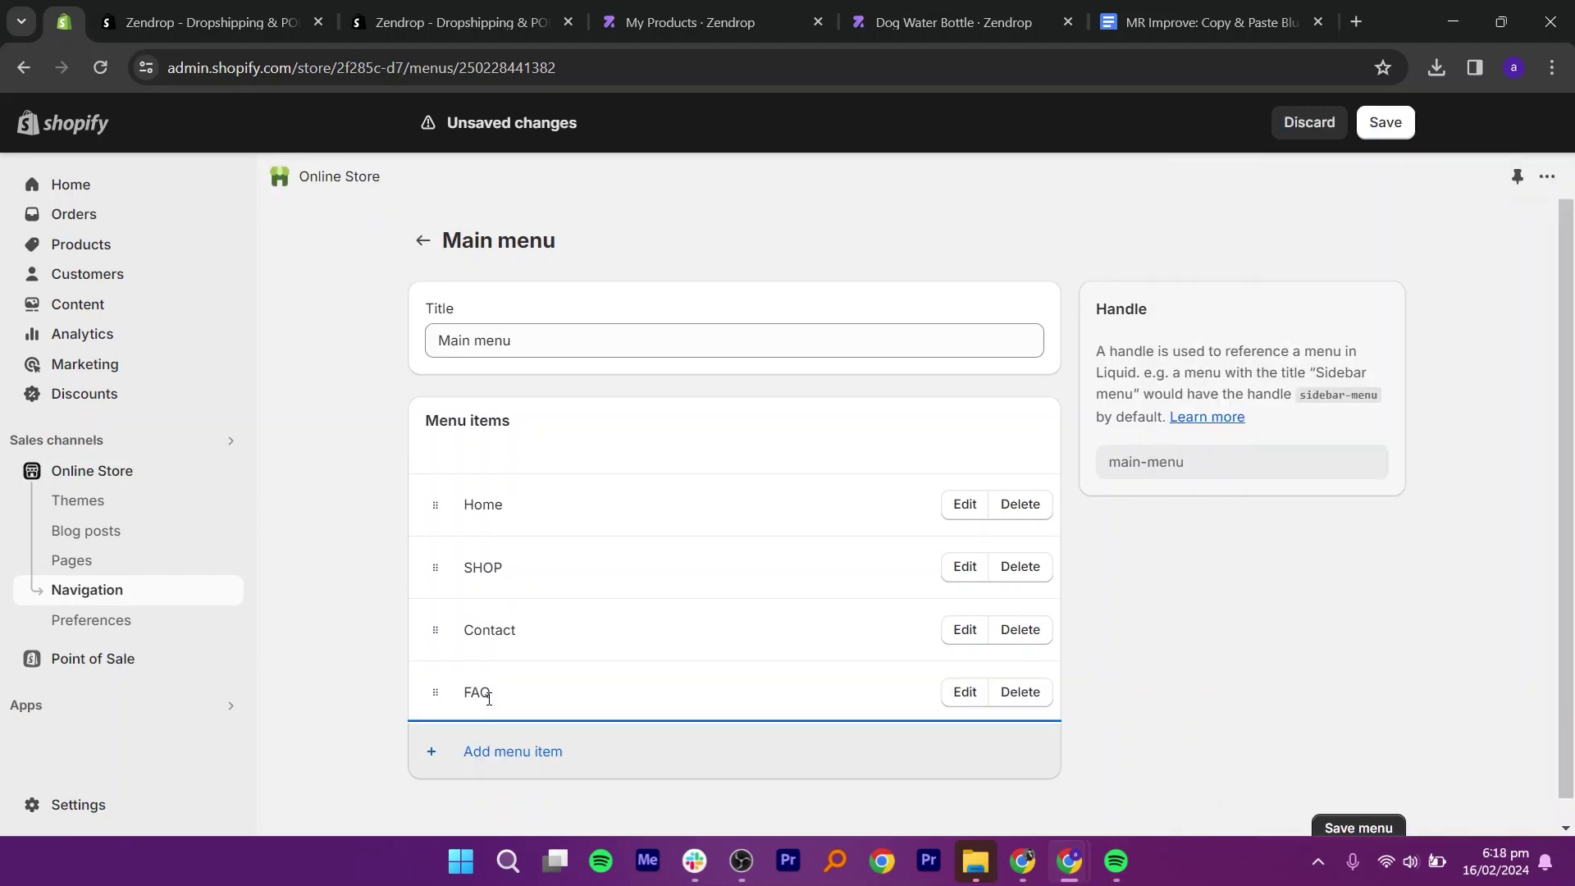
{"action": "left_click_drag", "start_coordinate": [489, 698], "coordinate": [488, 568]}
{"action": "left_click", "coordinate": [1358, 828]}
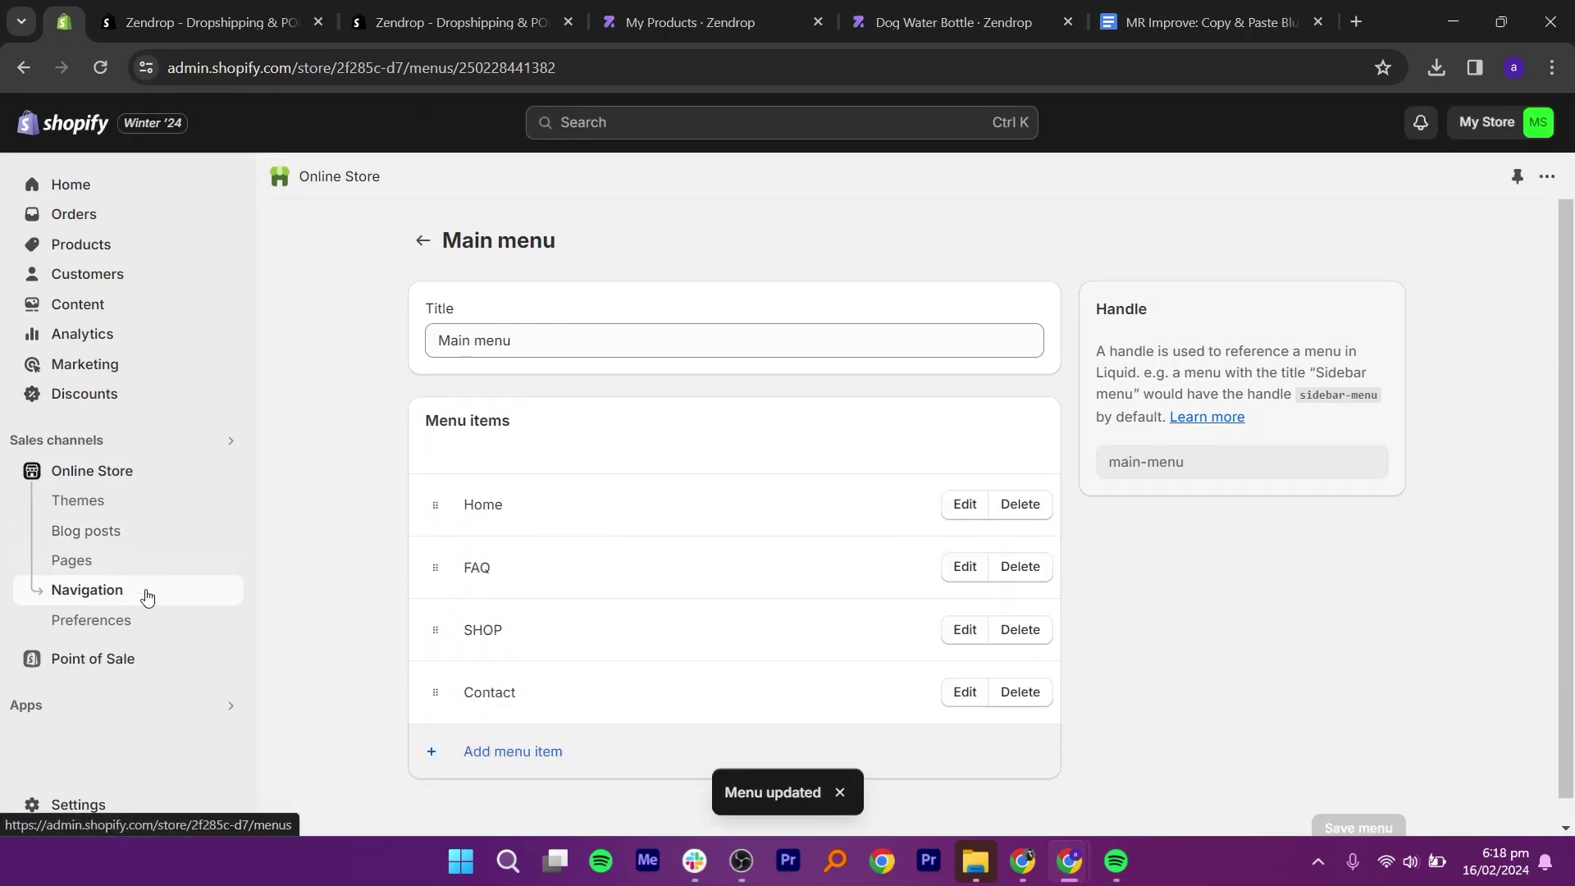
{"action": "left_click", "coordinate": [422, 241]}
{"action": "left_click", "coordinate": [791, 550]}
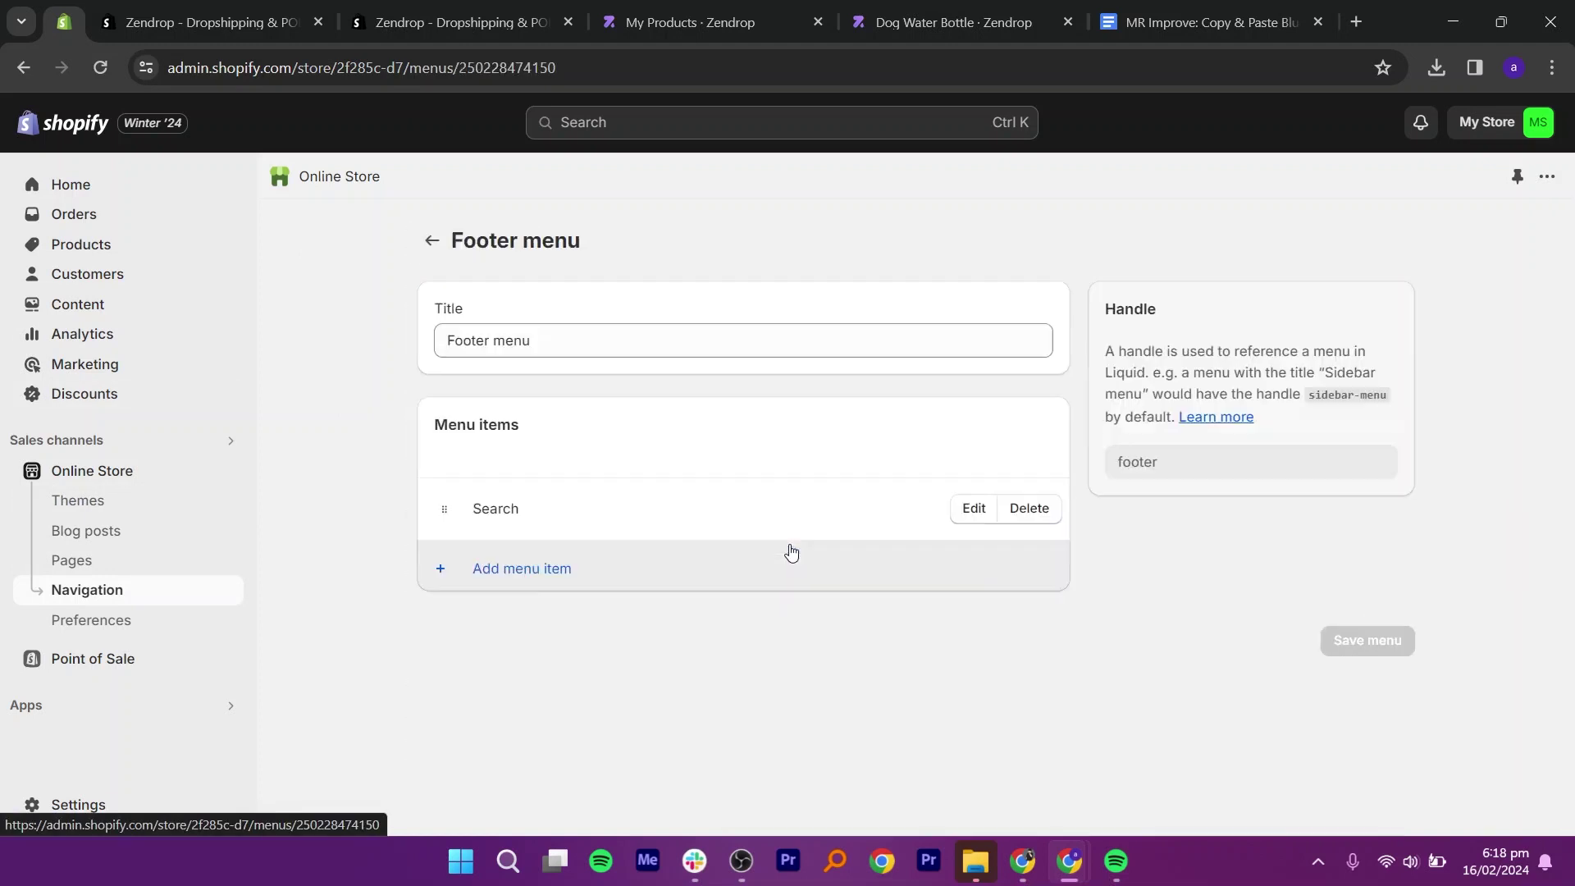
Replace footer Search with SHOP, FAQ and CONTACT links, then create the INFORMATION policy-pages menu
{"action": "left_click", "coordinate": [1027, 509]}
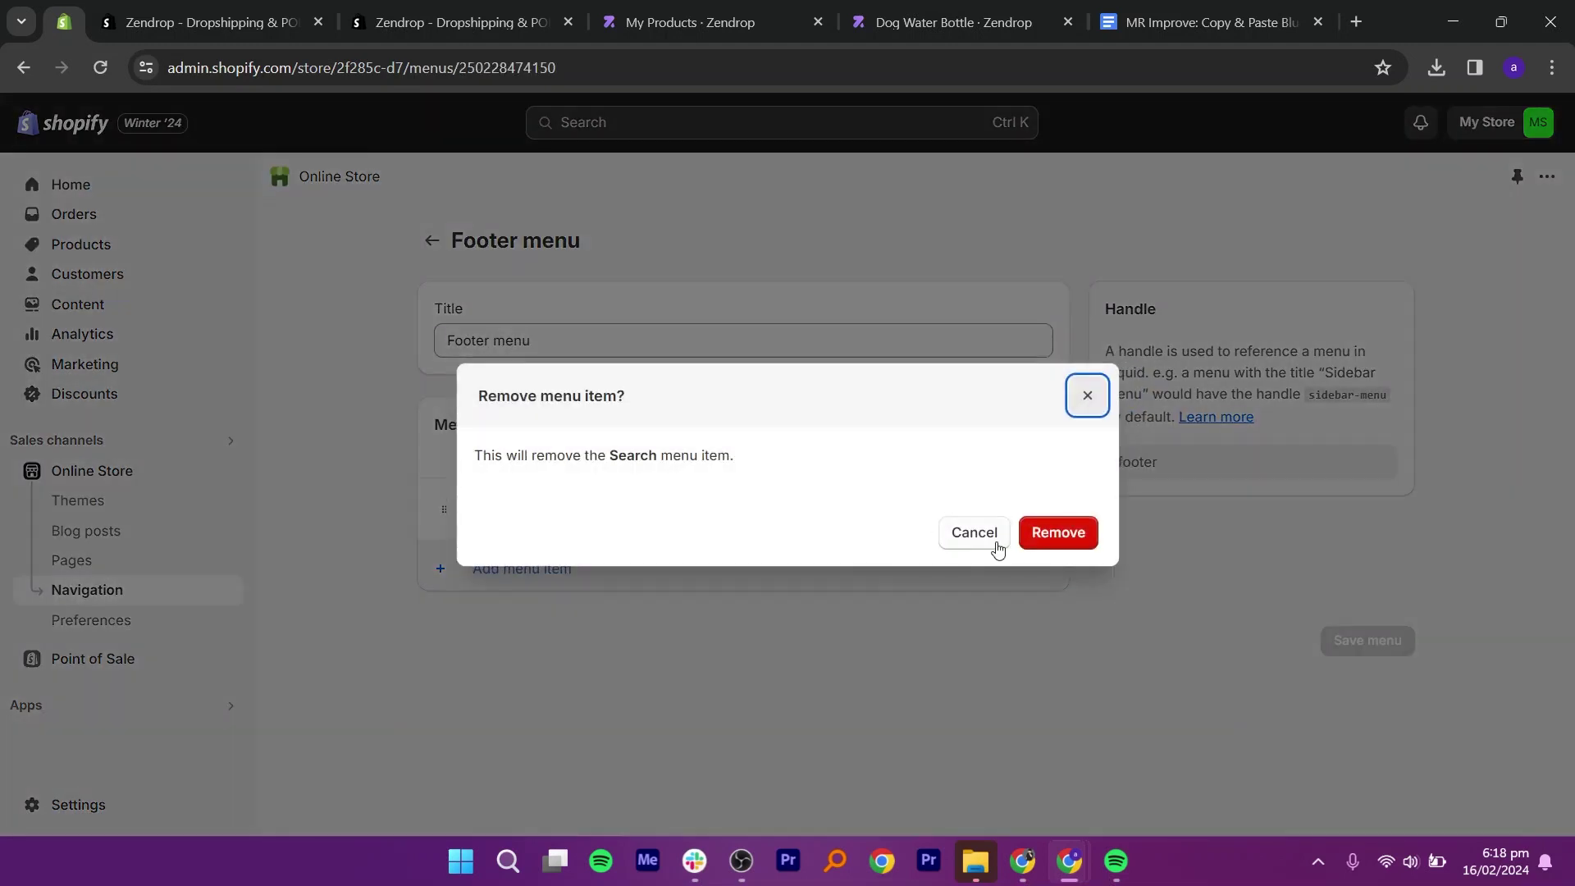
{"action": "left_click", "coordinate": [1078, 533]}
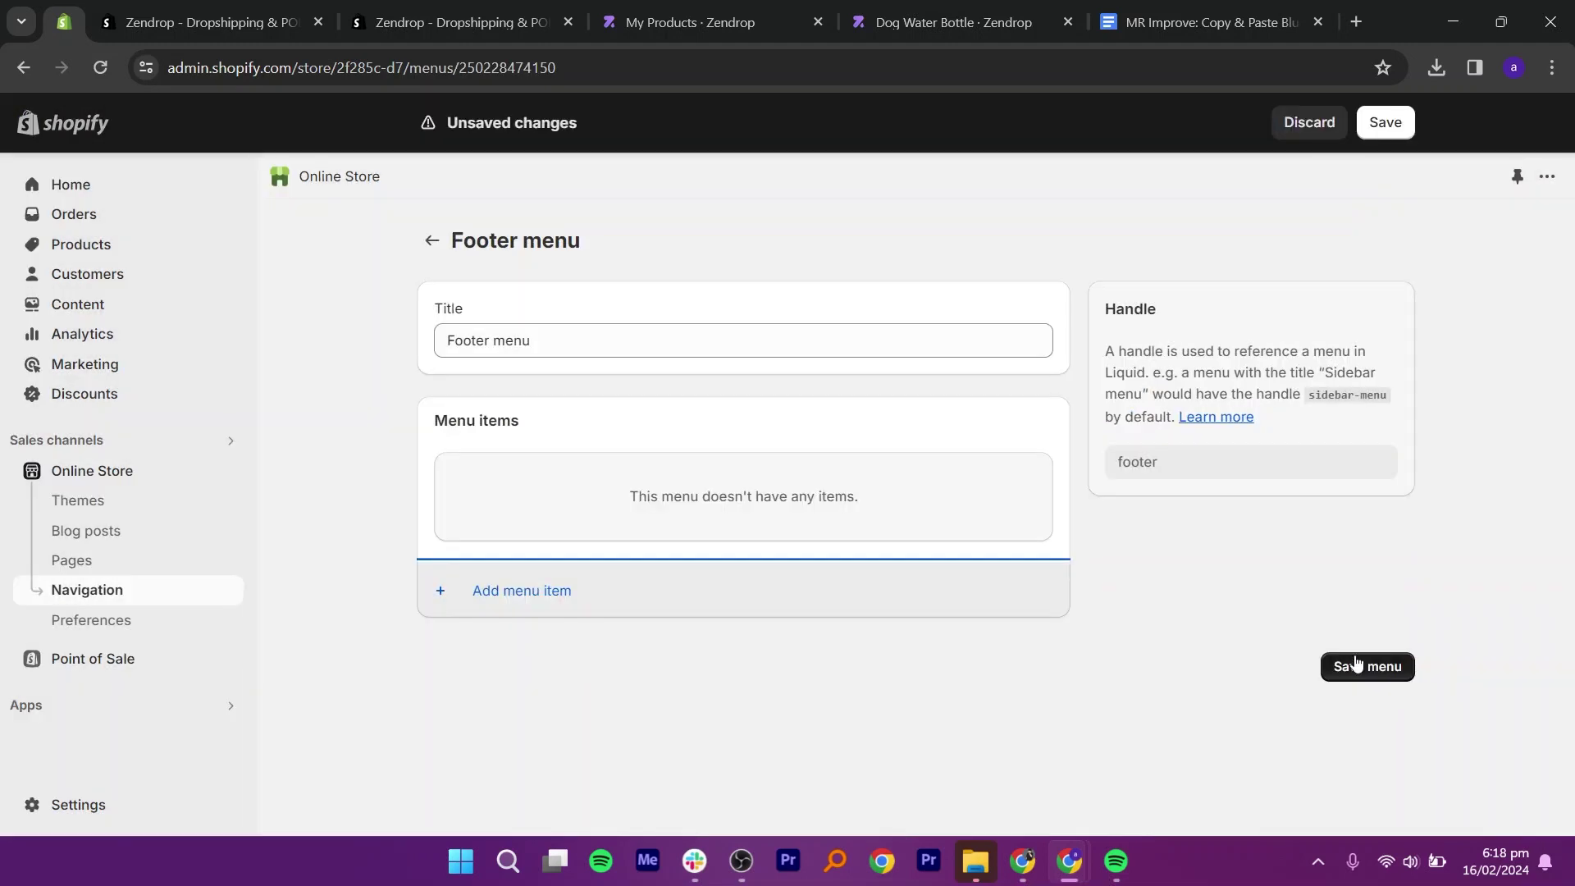
{"action": "left_click", "coordinate": [543, 594]}
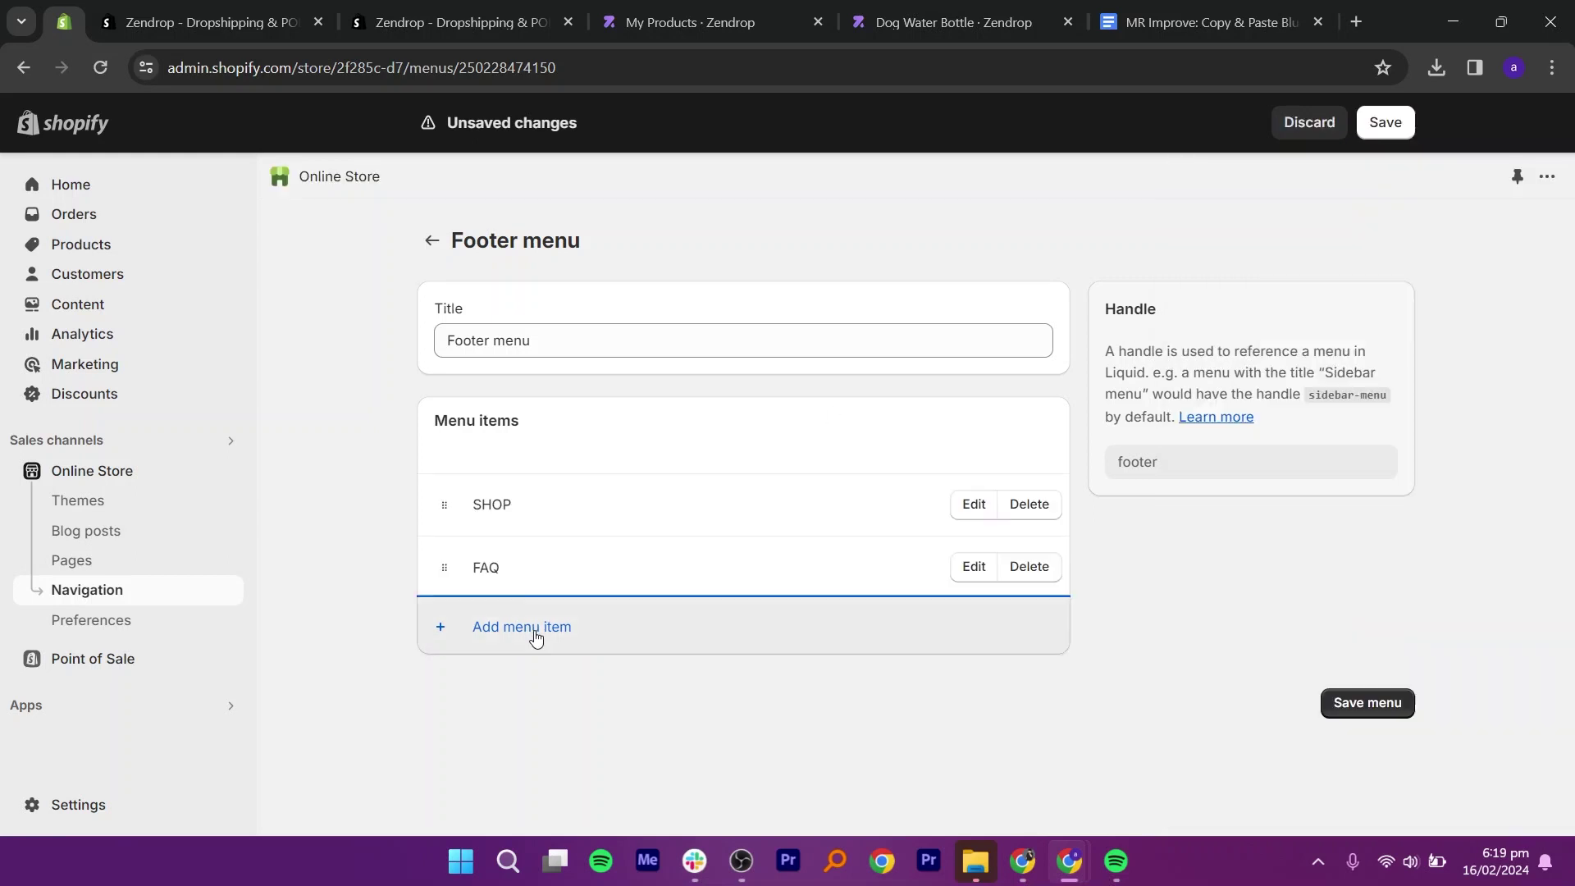
{"action": "left_click", "coordinate": [531, 629]}
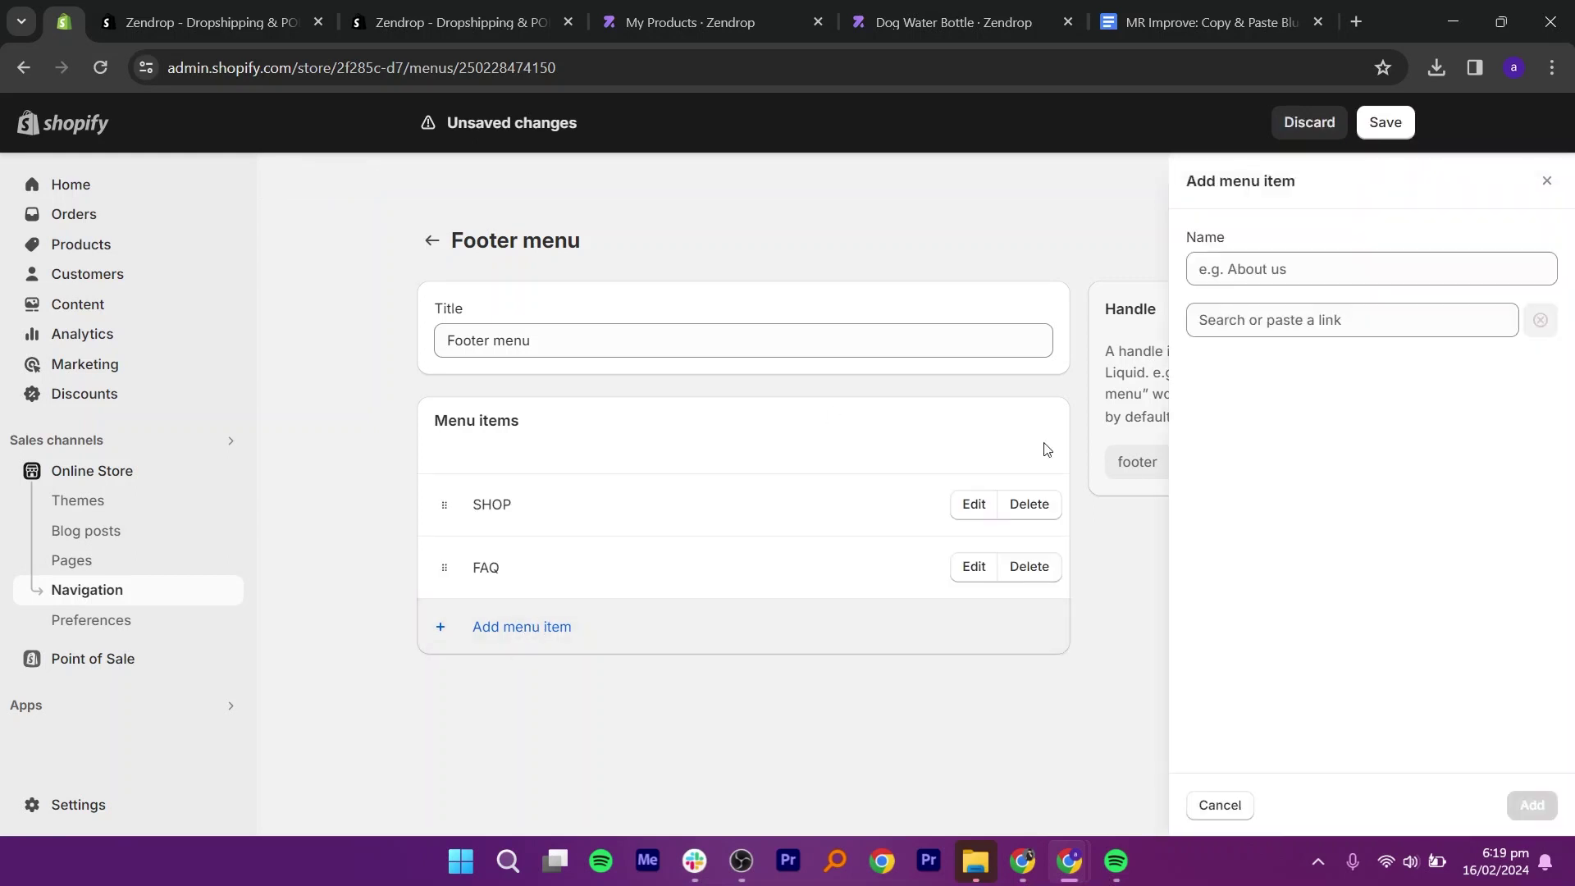
{"action": "type", "text": "CONTACT"}
{"action": "left_click", "coordinate": [1255, 319]}
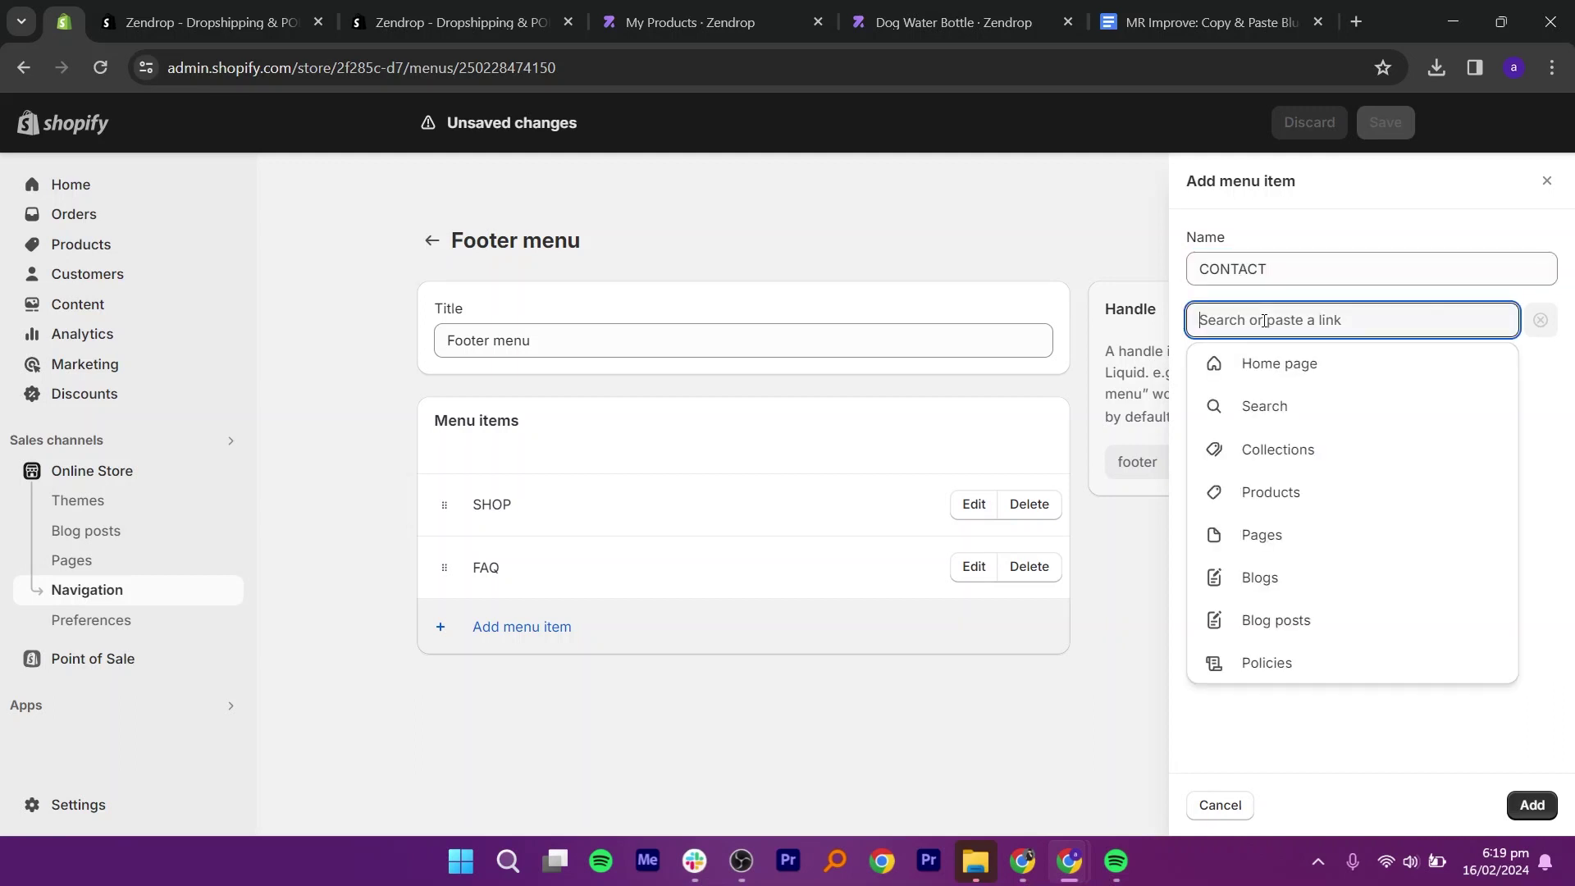
{"action": "left_click", "coordinate": [1274, 542]}
{"action": "left_click", "coordinate": [1532, 804]}
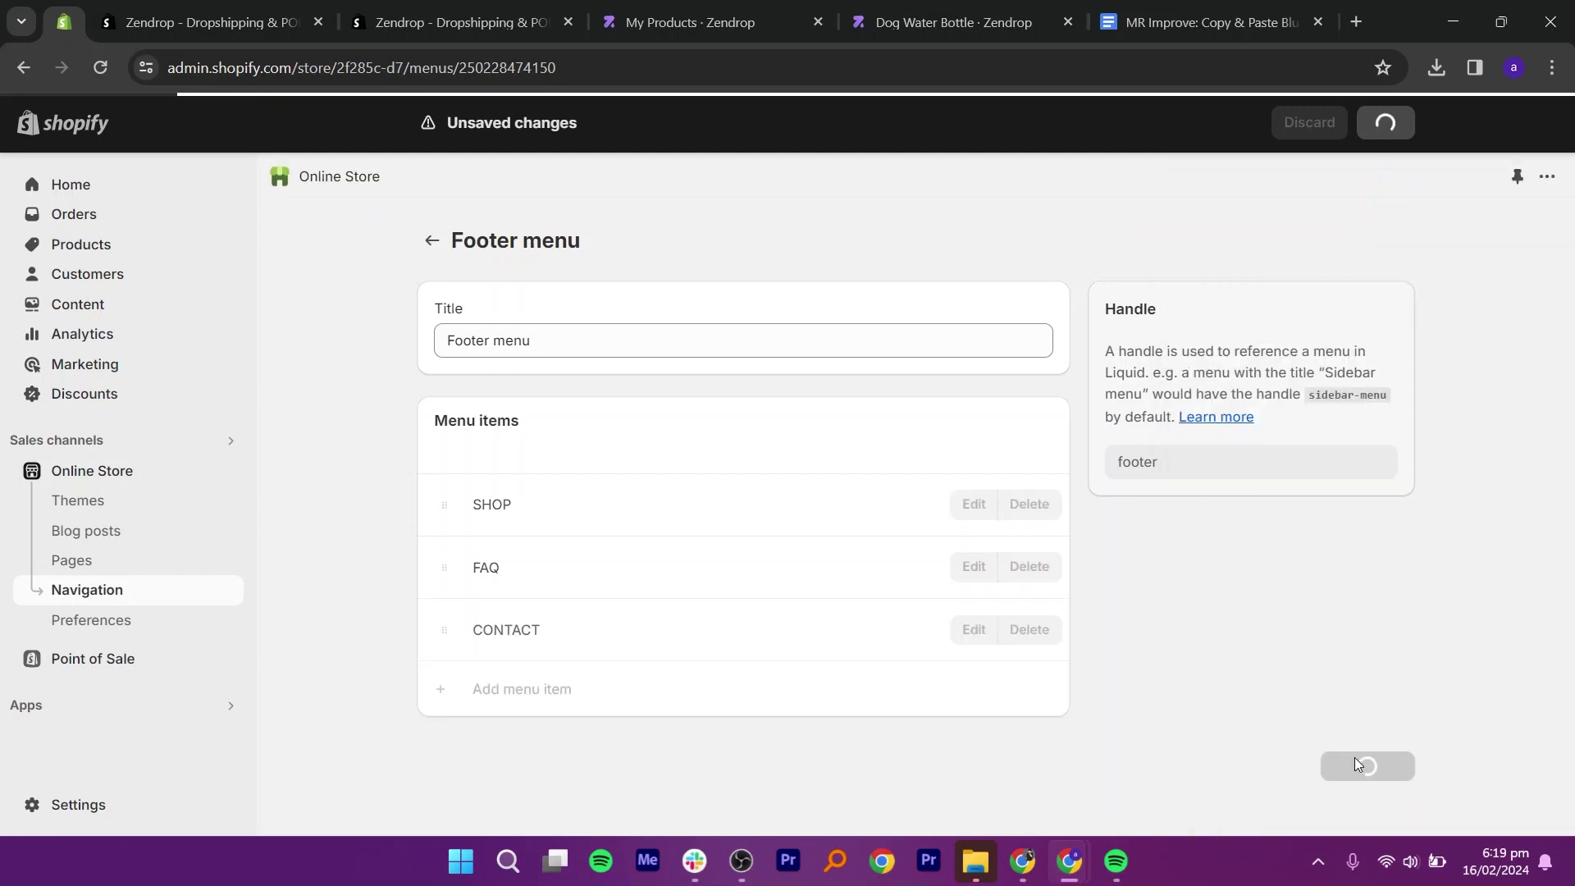
{"action": "left_click", "coordinate": [537, 693]}
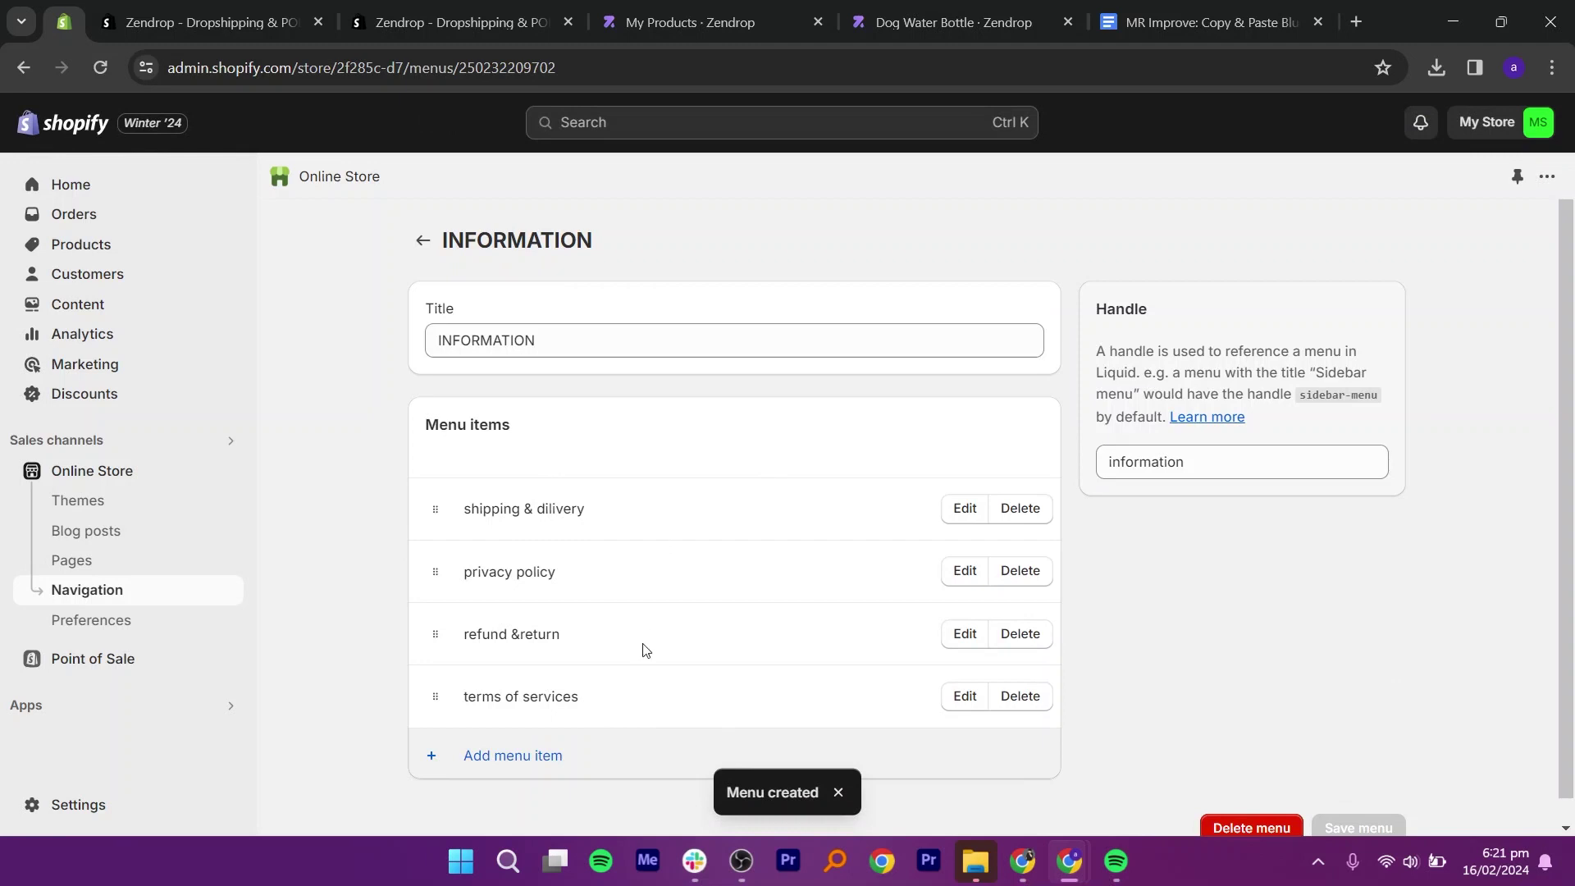
{"action": "left_click", "coordinate": [72, 501]}
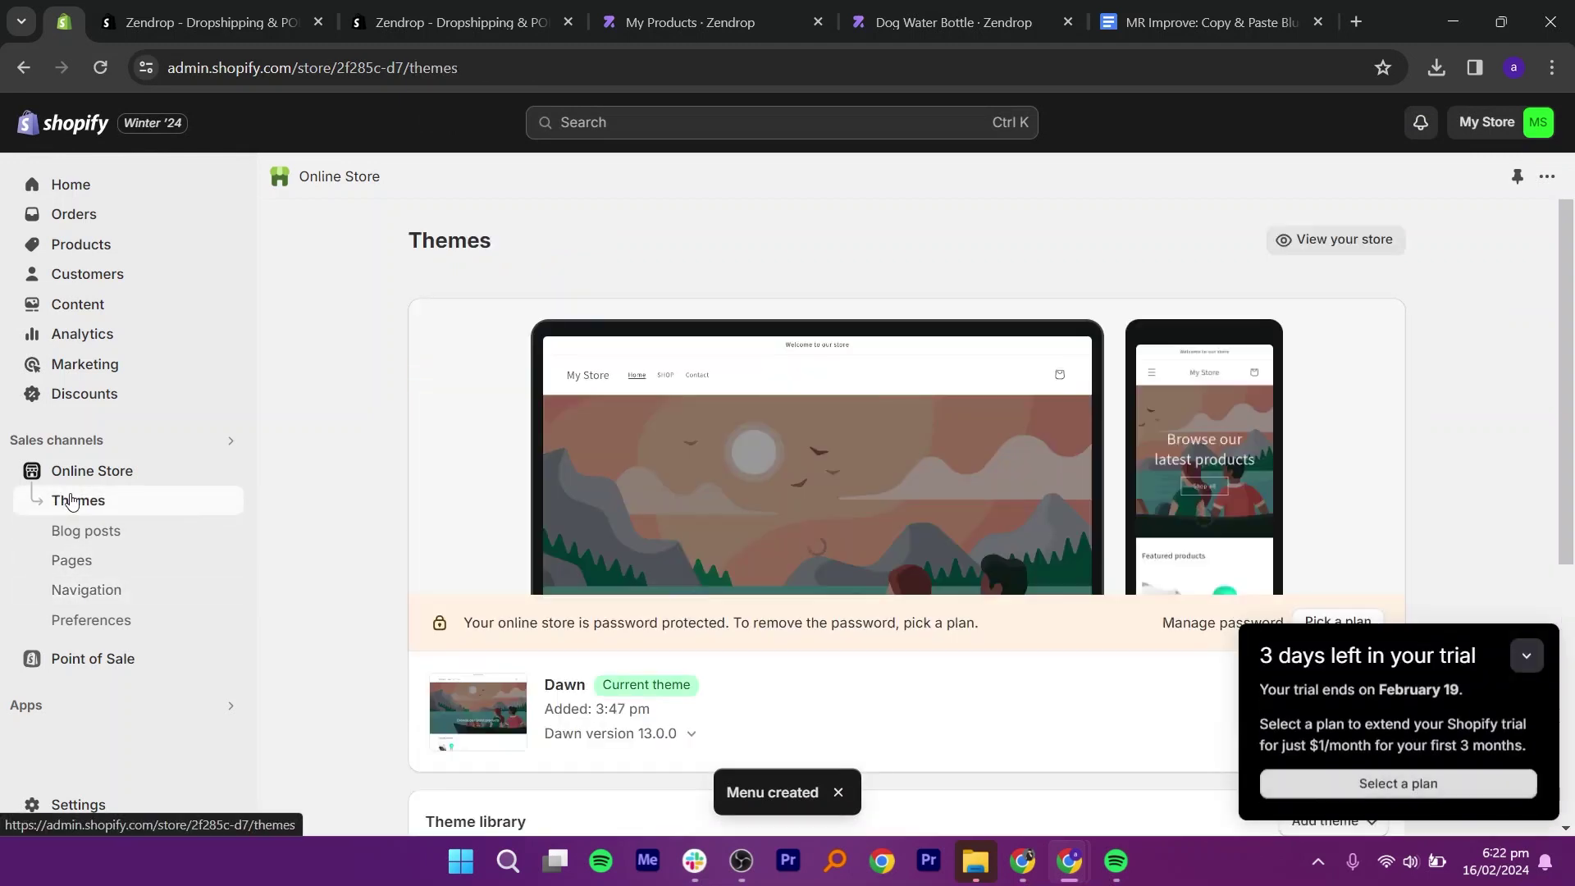
Add the Sense theme to the theme library and publish it
{"action": "left_click_drag", "start_coordinate": [1573, 347], "coordinate": [966, 728]}
{"action": "left_click", "coordinate": [1016, 710]}
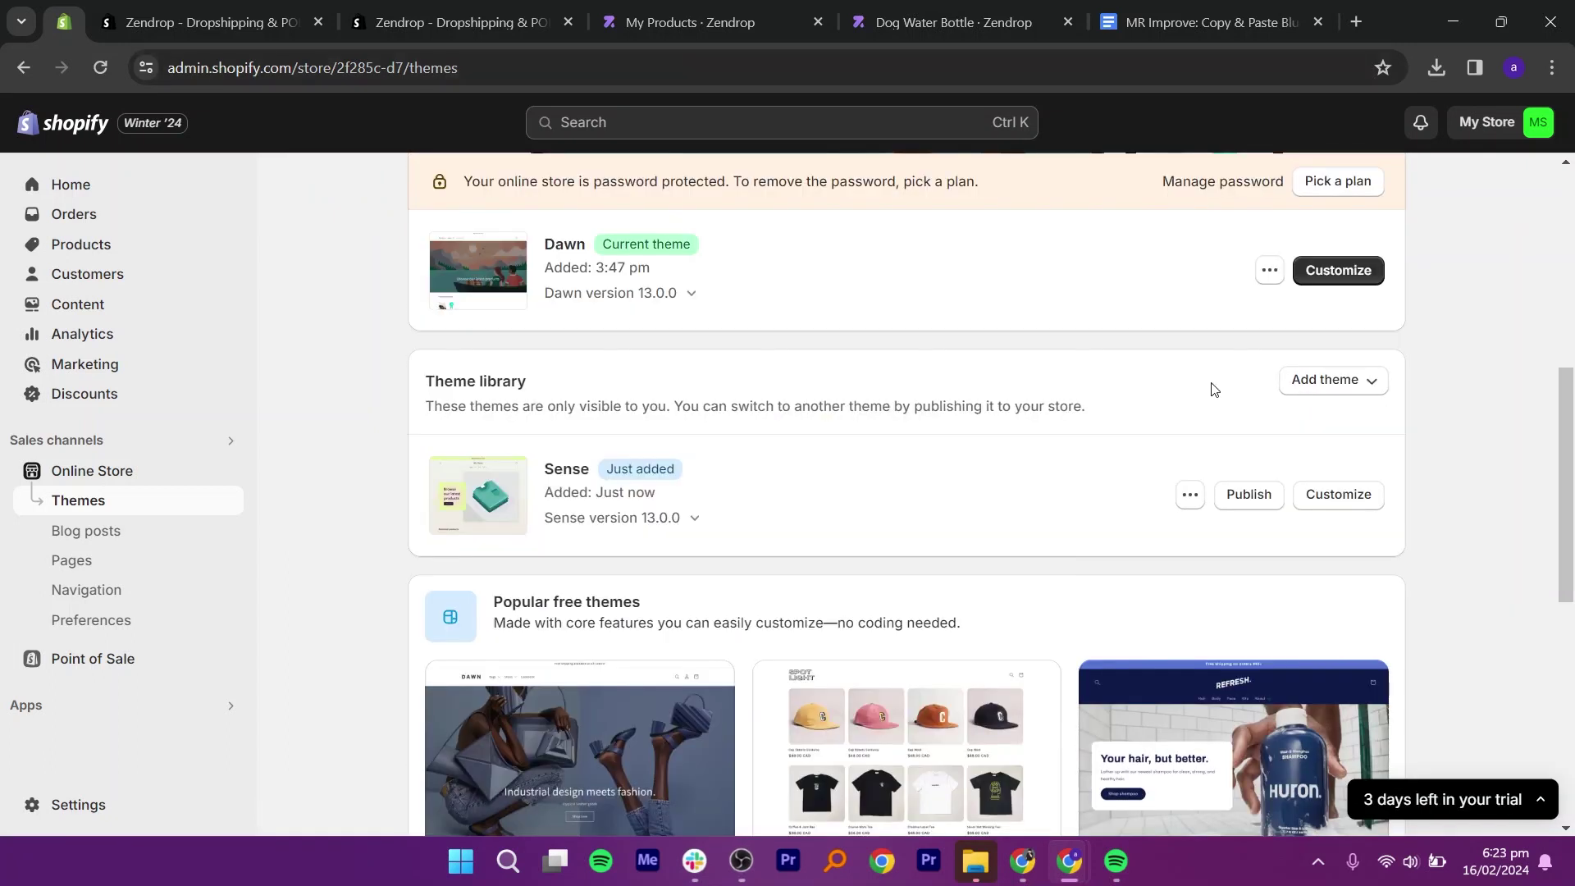
{"action": "left_click", "coordinate": [1247, 493]}
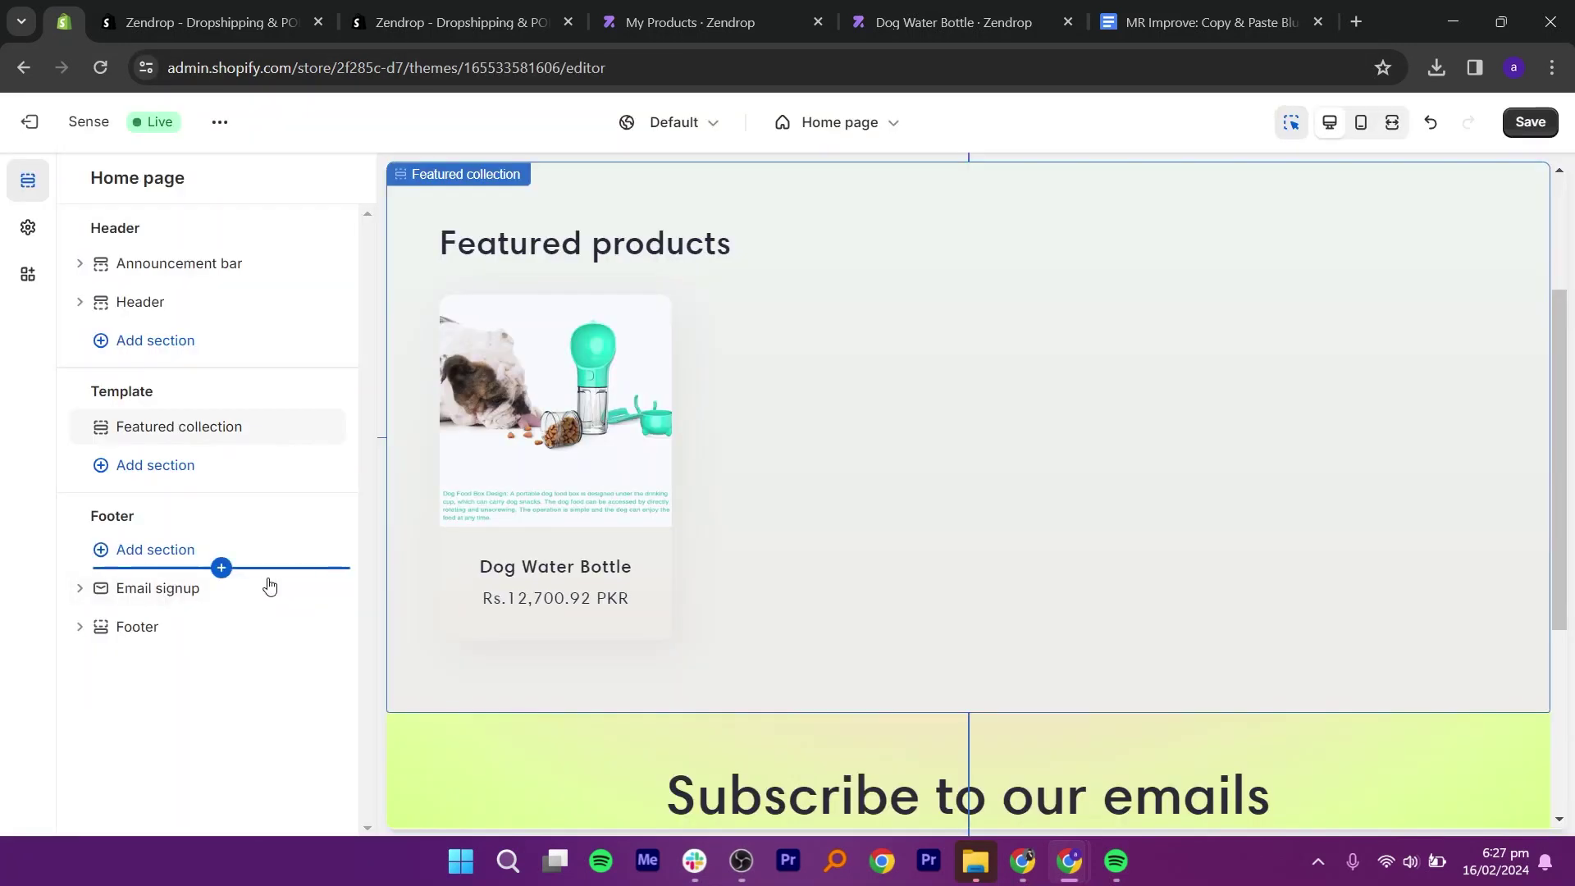
{"action": "left_click", "coordinate": [328, 589]}
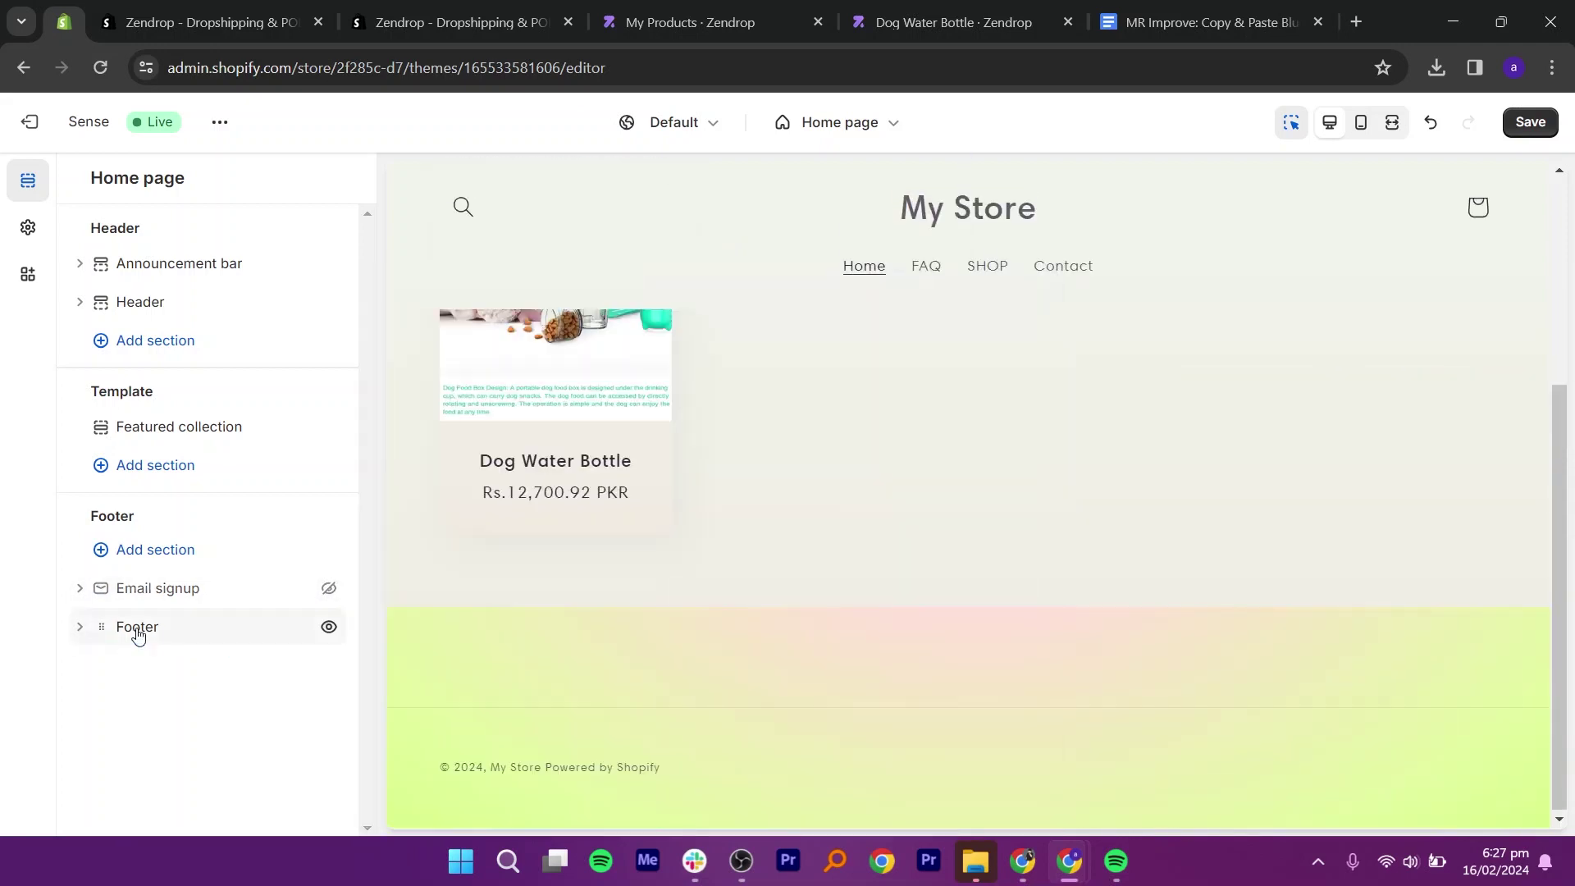
Add an Email signup section and a second Menu block to the footer
{"action": "left_click", "coordinate": [222, 645]}
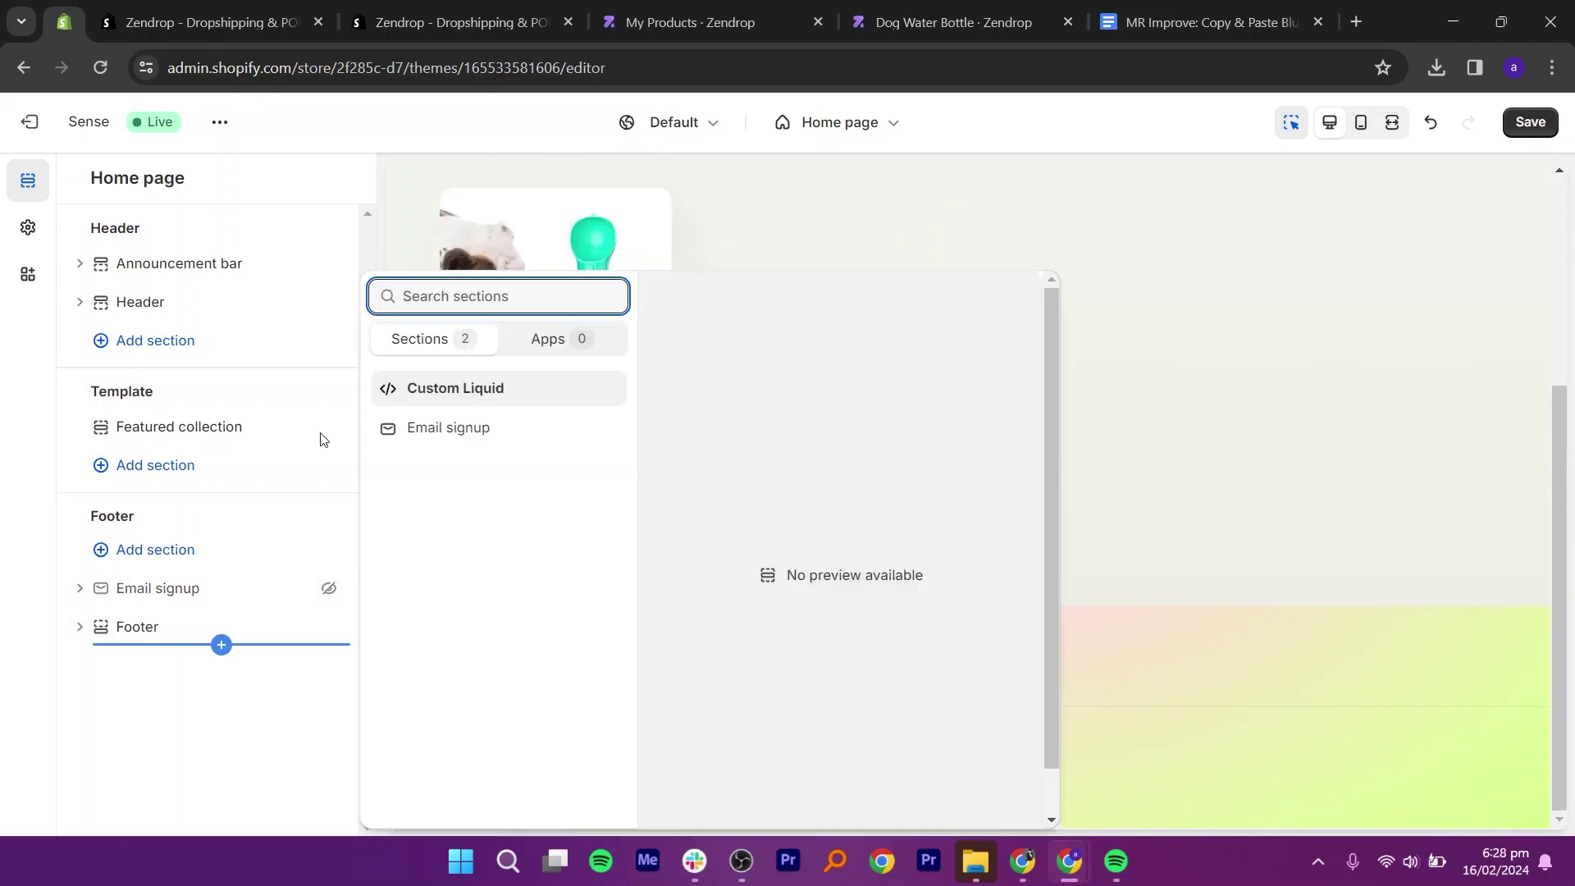
{"action": "left_click", "coordinate": [447, 428]}
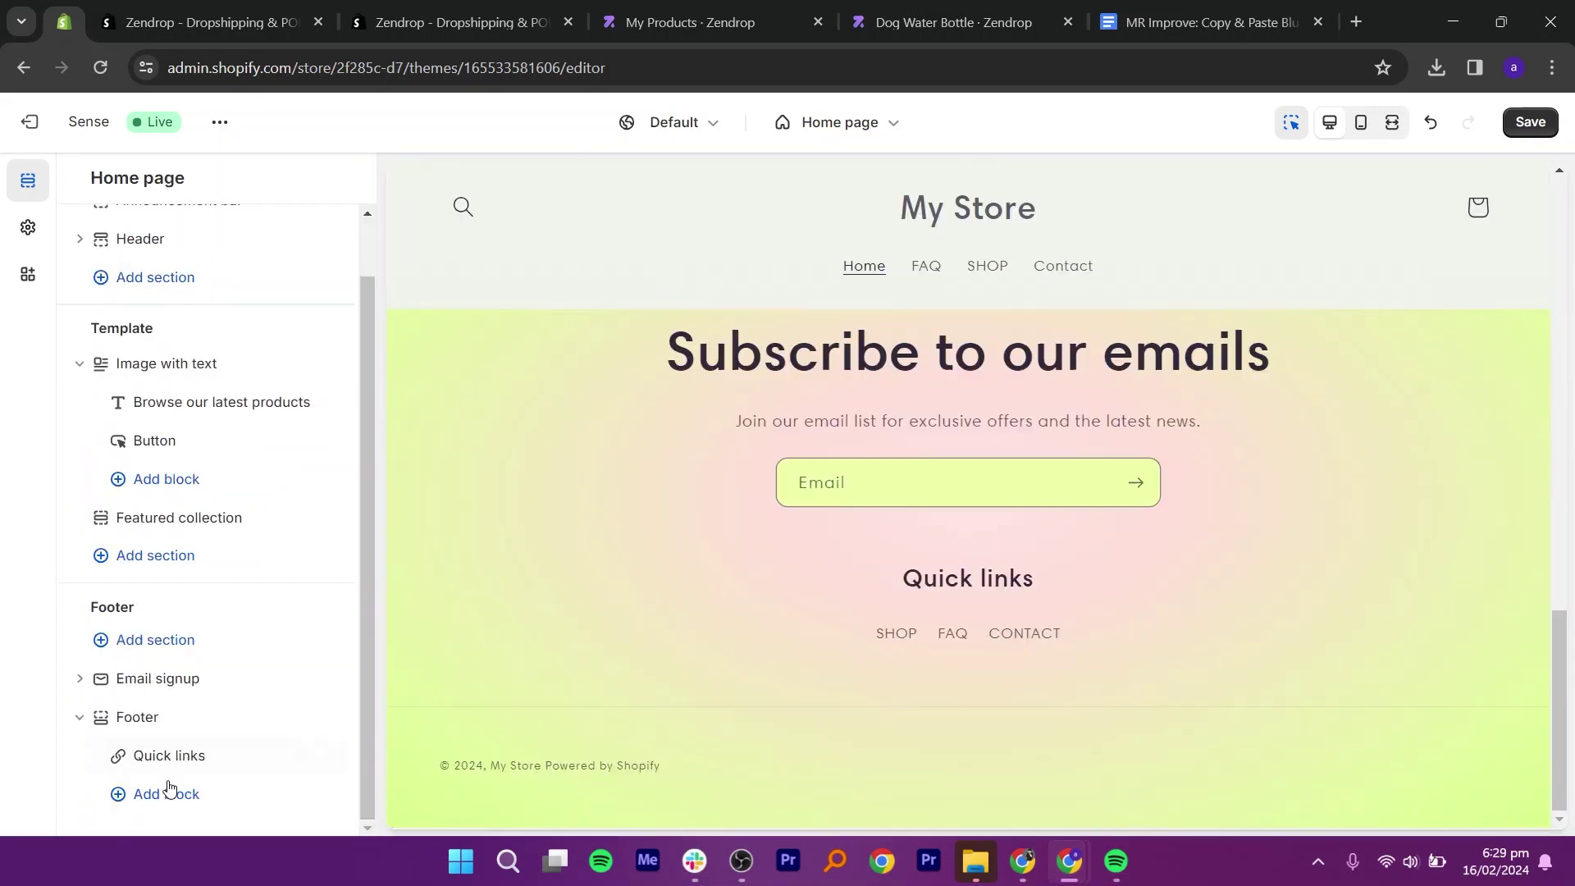
{"action": "left_click", "coordinate": [172, 796]}
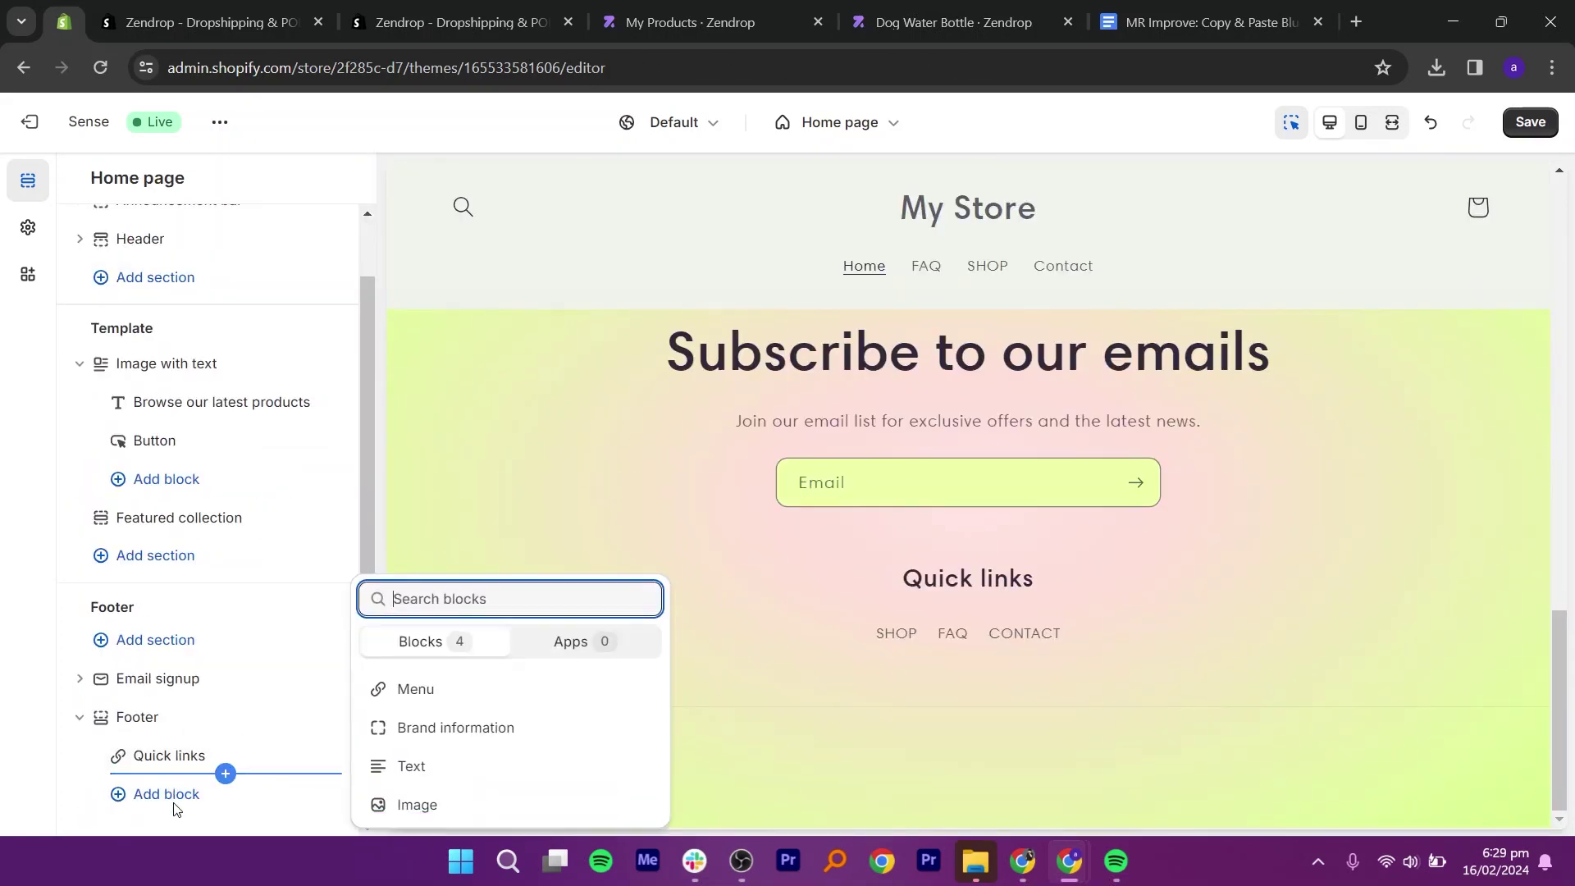
{"action": "left_click", "coordinate": [173, 803]}
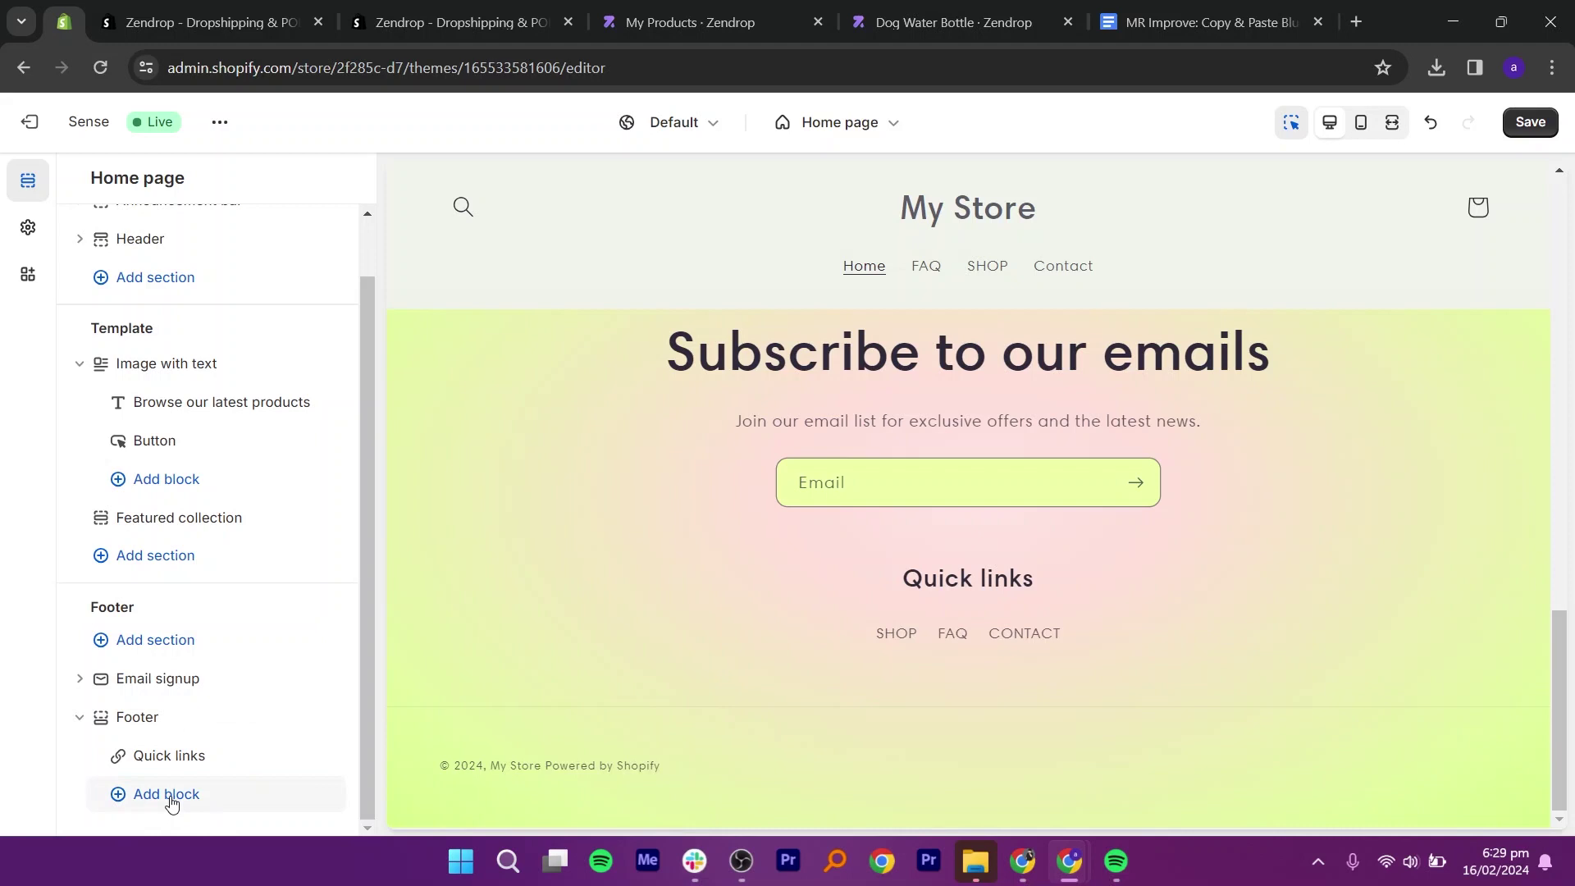
{"action": "left_click", "coordinate": [172, 800]}
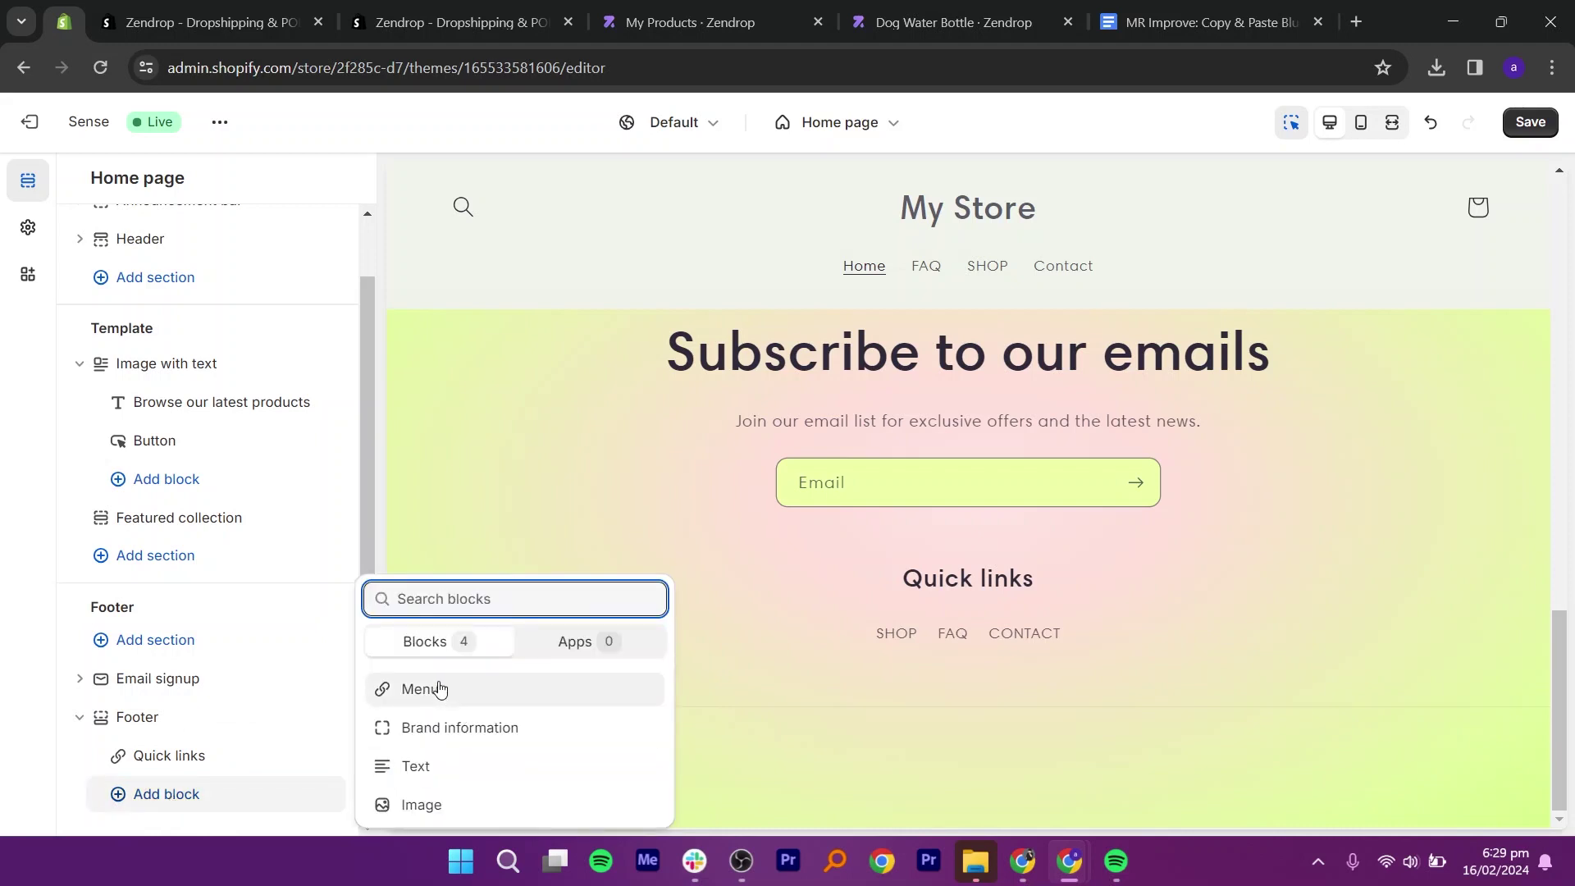
{"action": "left_click", "coordinate": [440, 689]}
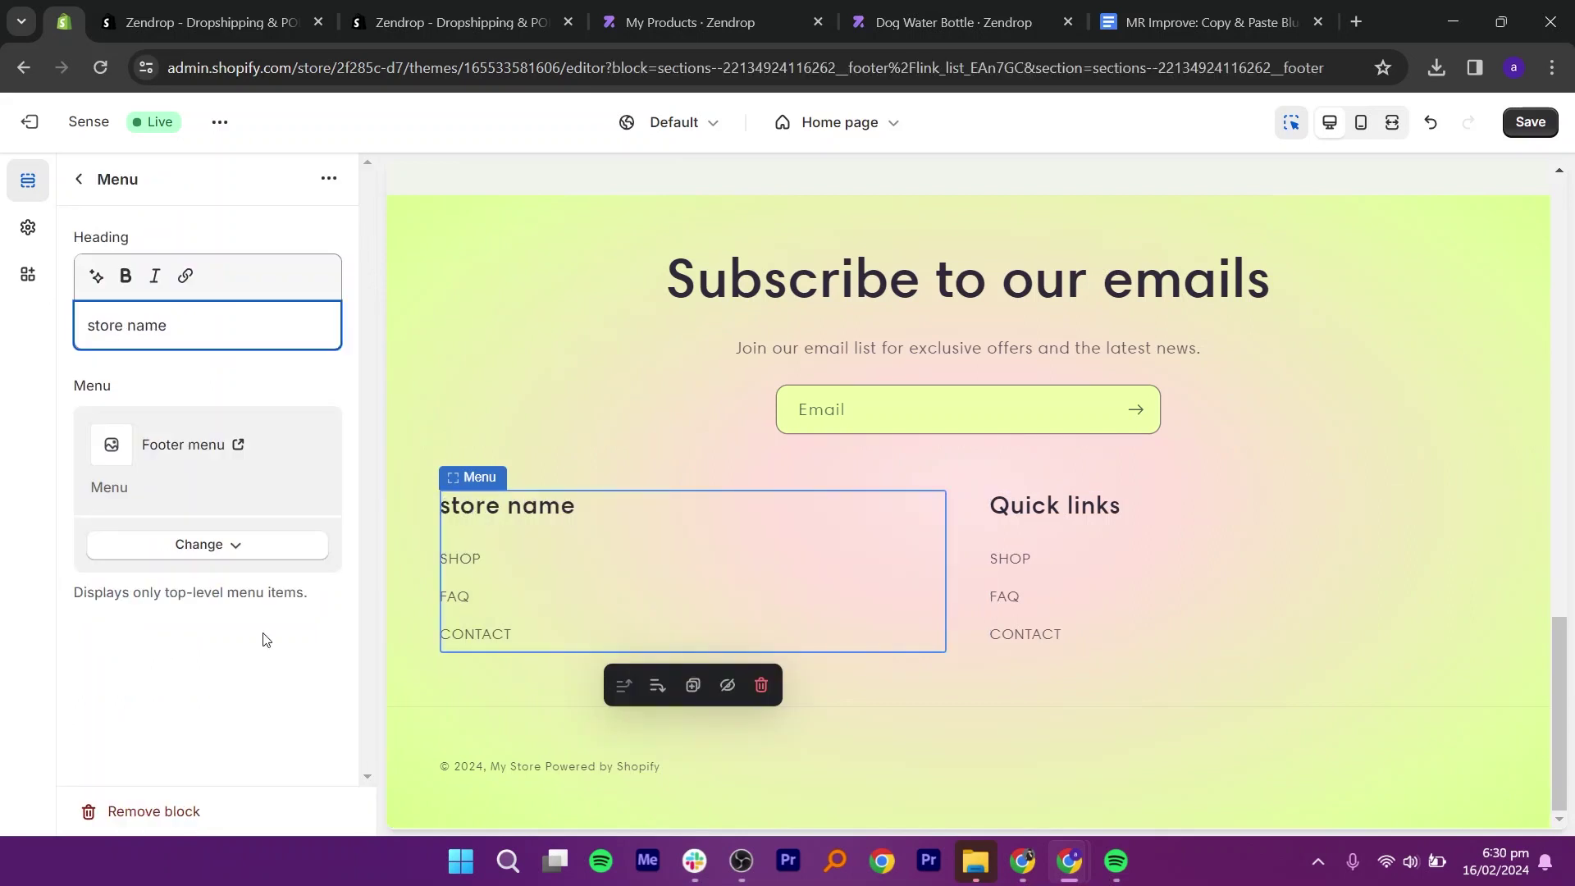
{"action": "left_click", "coordinate": [502, 766]}
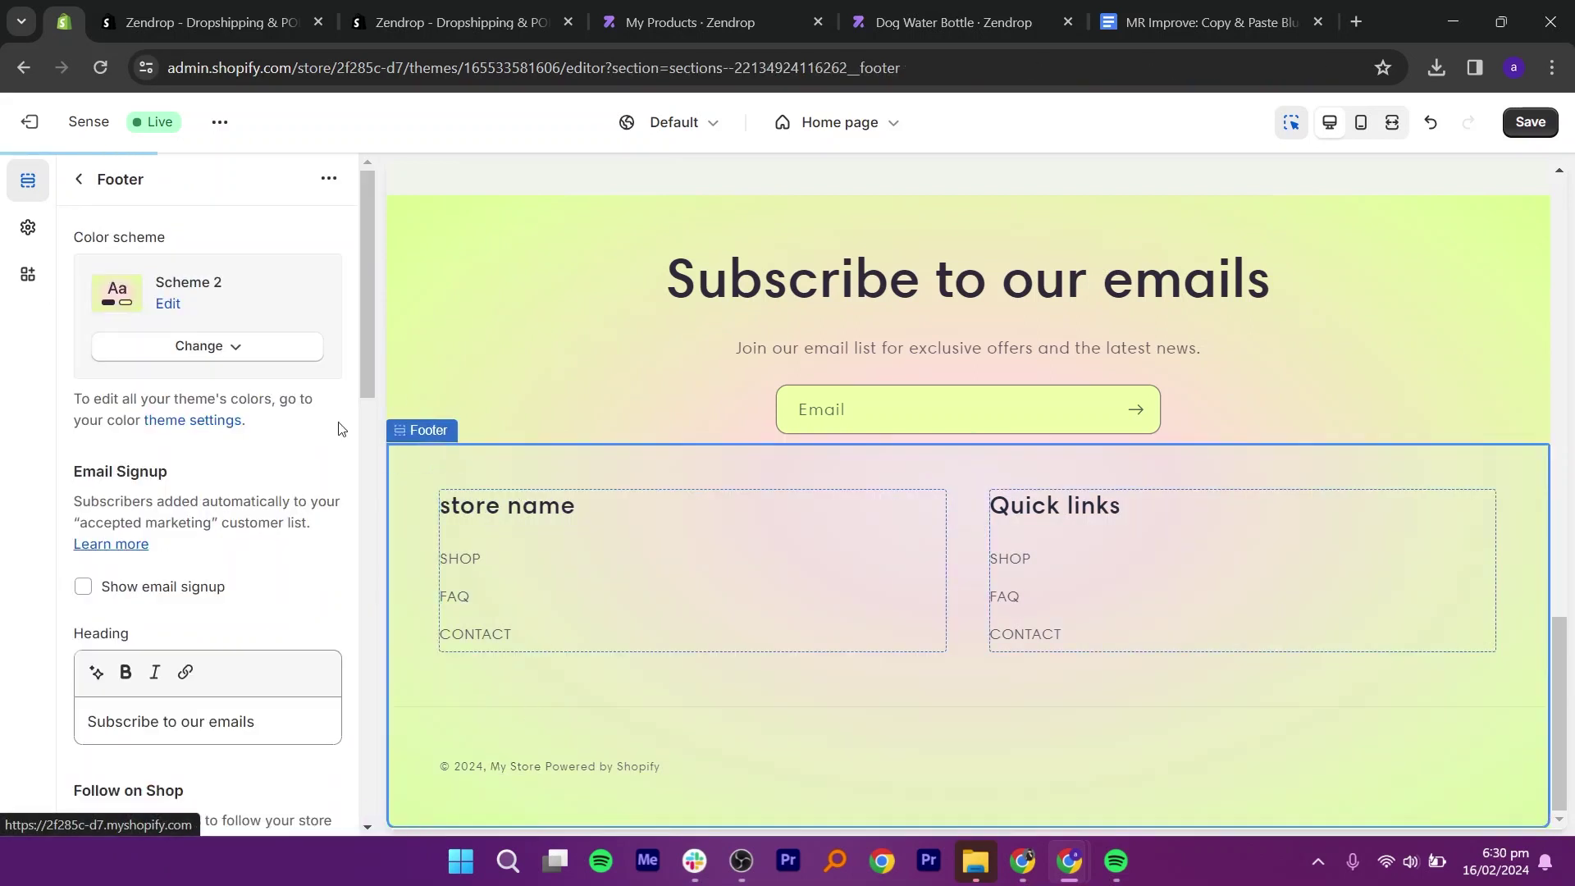
Give the Email signup section the purple Scheme 5 colour scheme
{"action": "left_click", "coordinate": [1480, 362]}
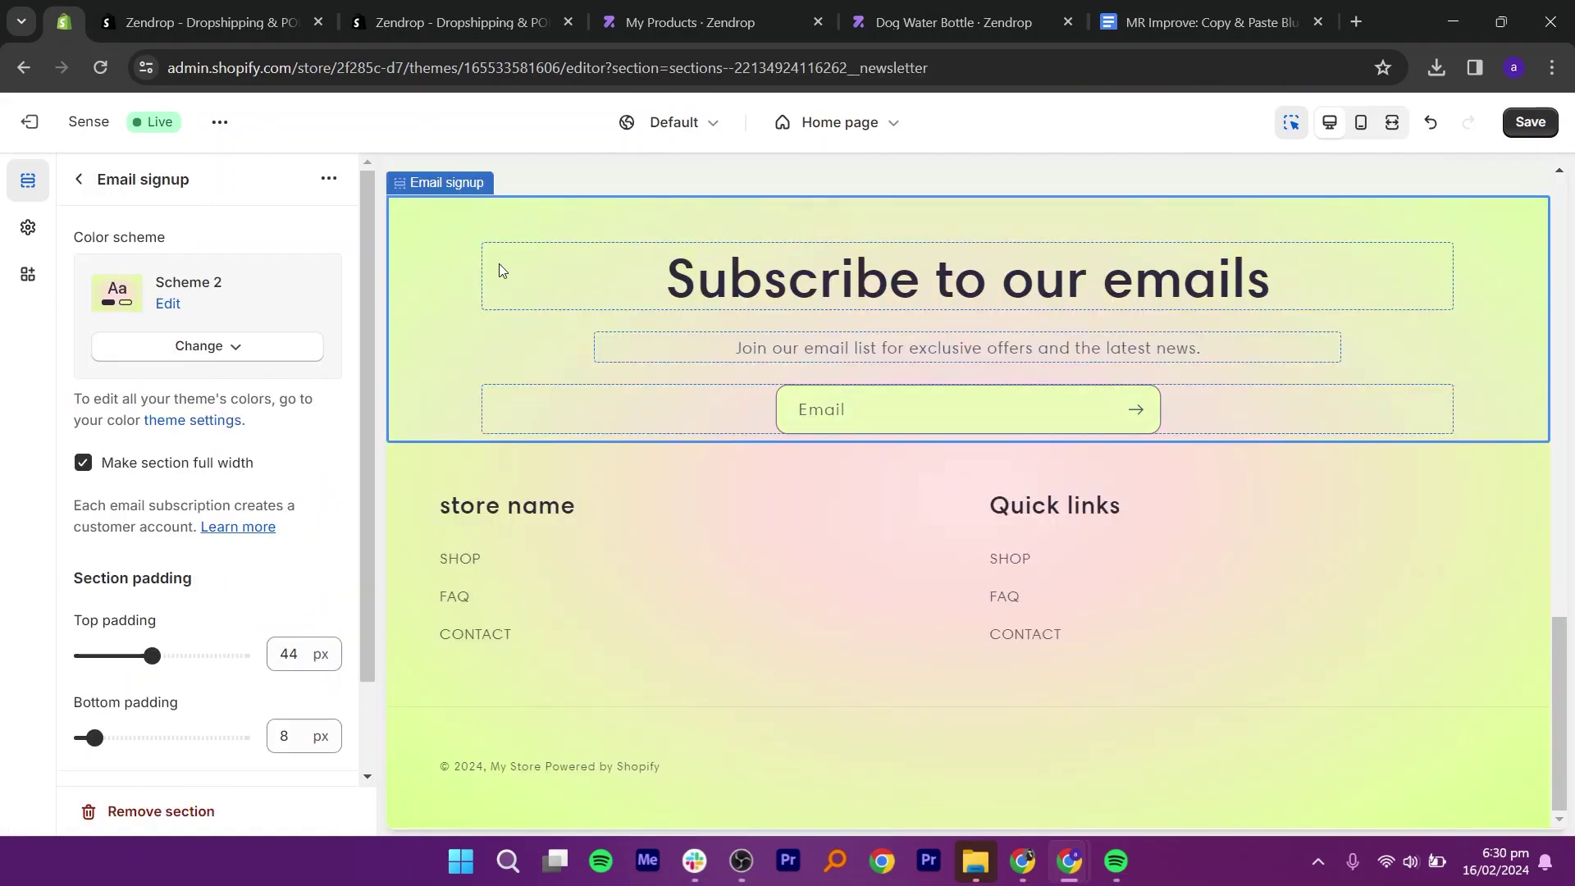
{"action": "left_click", "coordinate": [206, 345]}
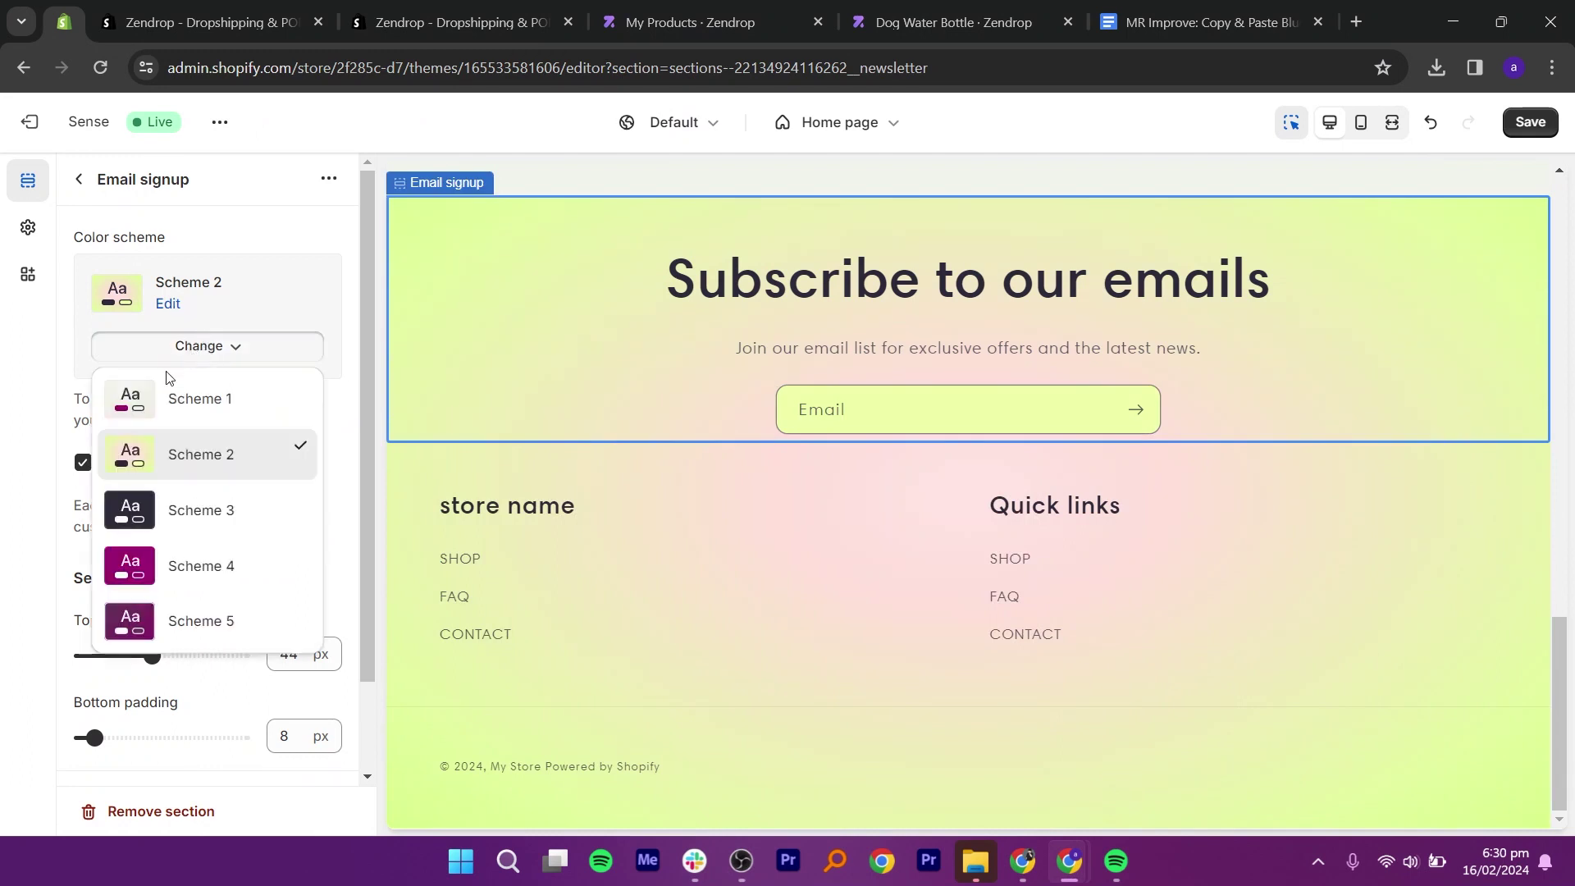
{"action": "left_click", "coordinate": [201, 621]}
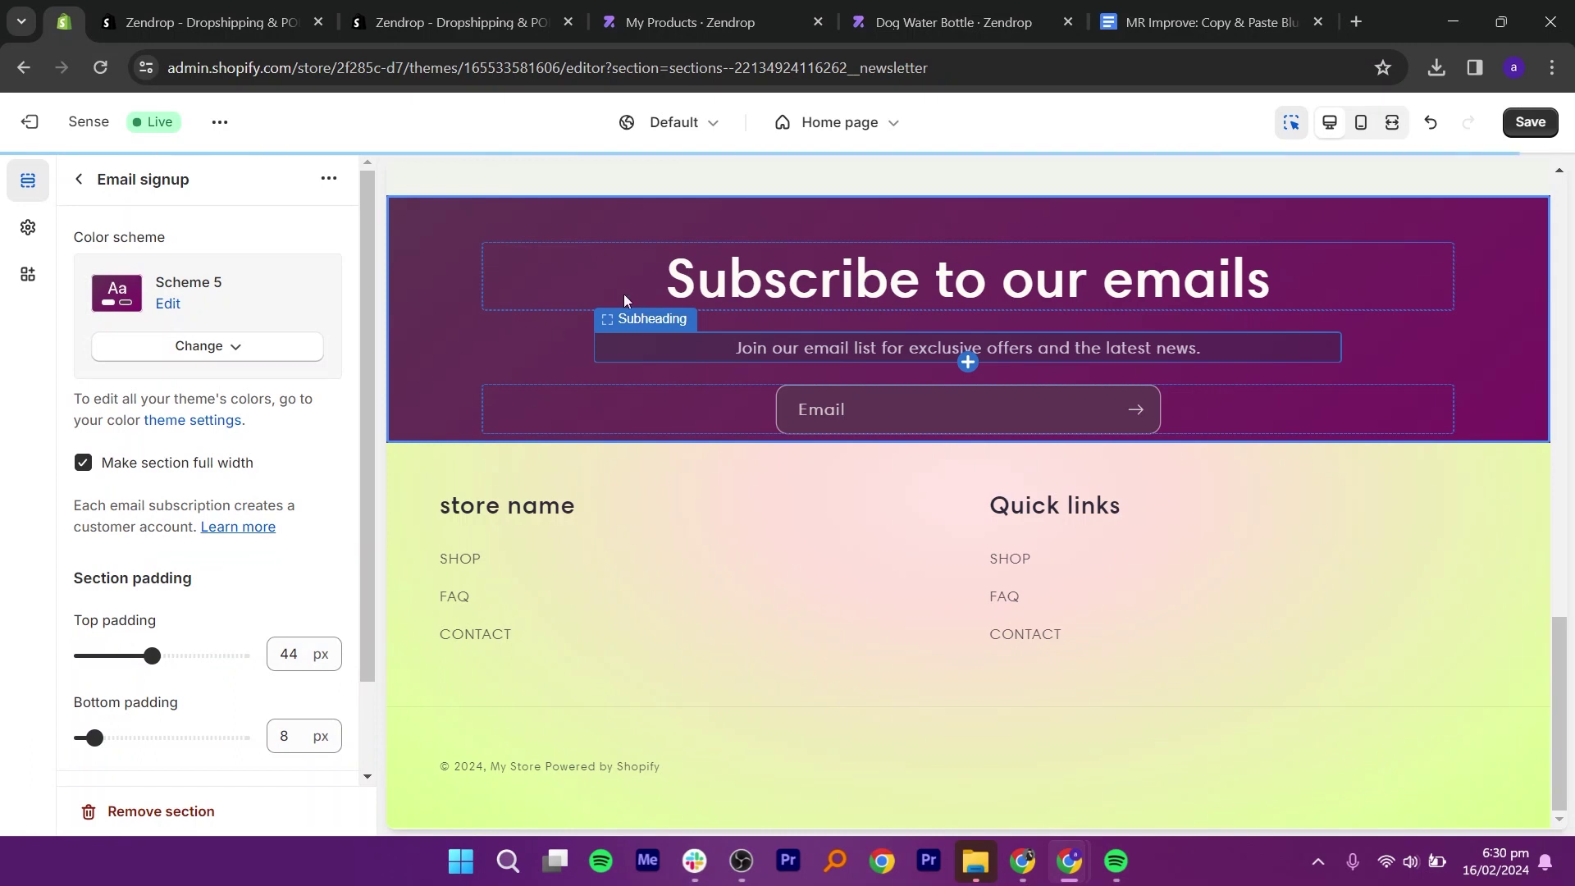
{"action": "left_click", "coordinate": [79, 179]}
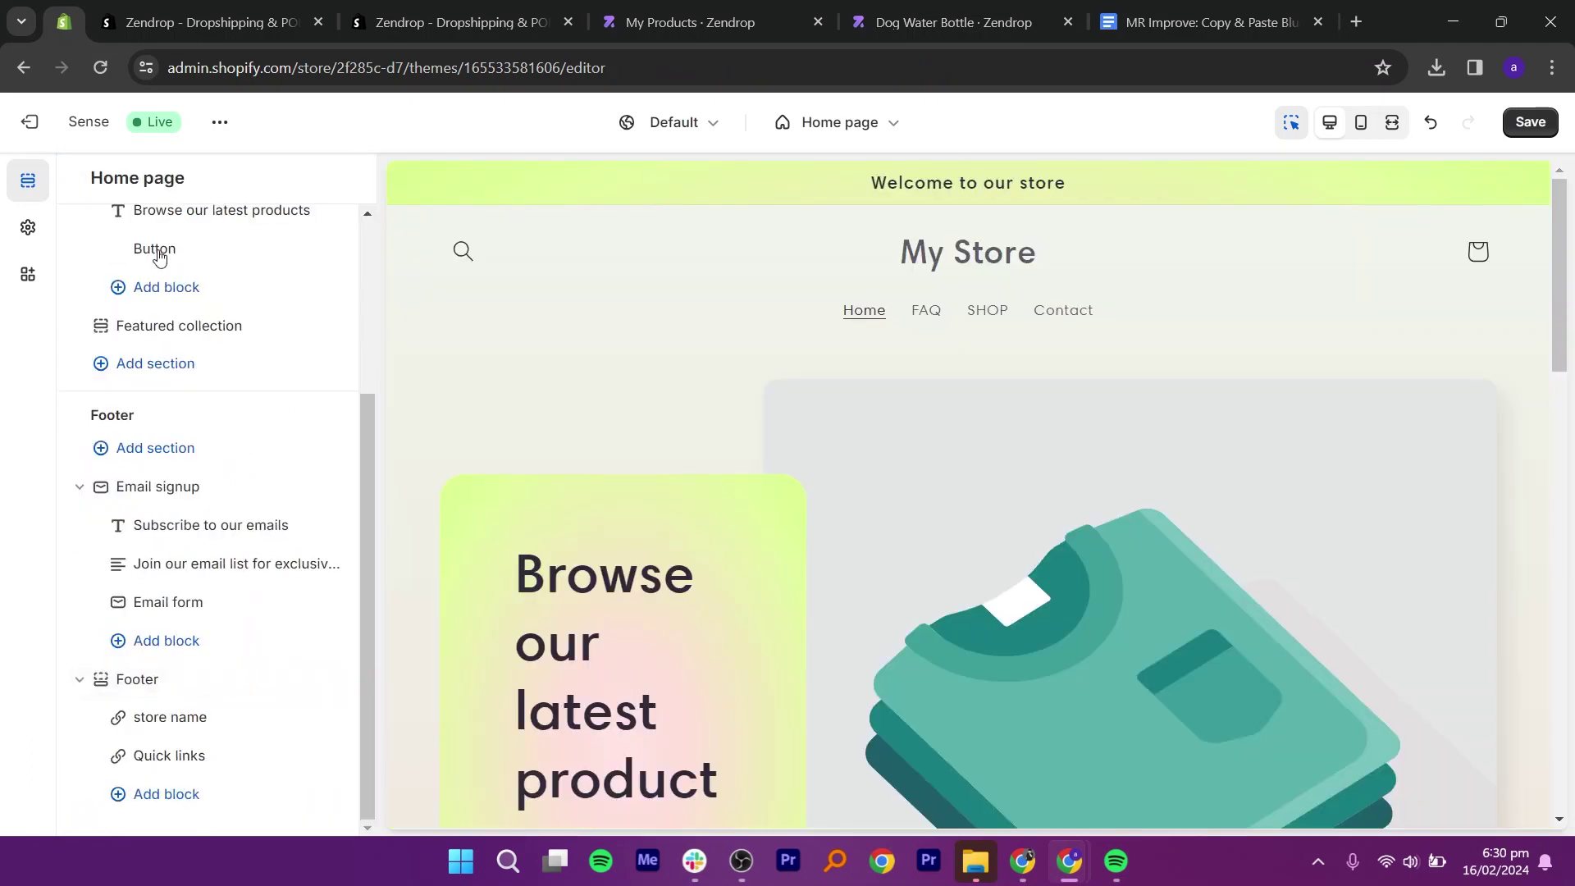
Switch the footer to the light Scheme 1 colour scheme
{"action": "left_click_drag", "start_coordinate": [371, 485], "coordinate": [365, 248]}
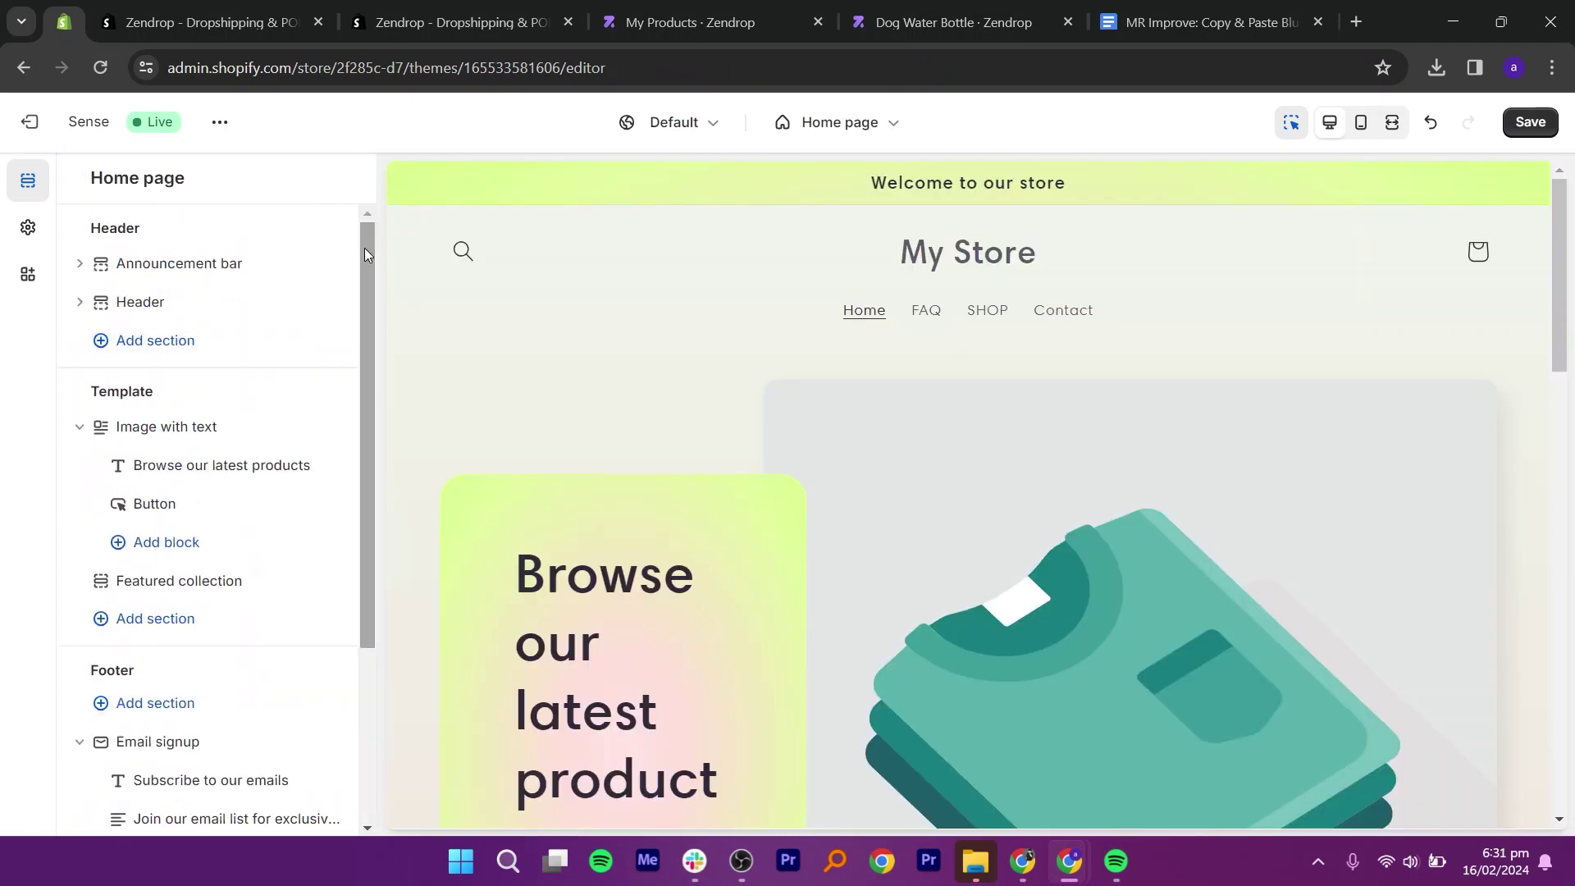
{"action": "left_click", "coordinate": [149, 301]}
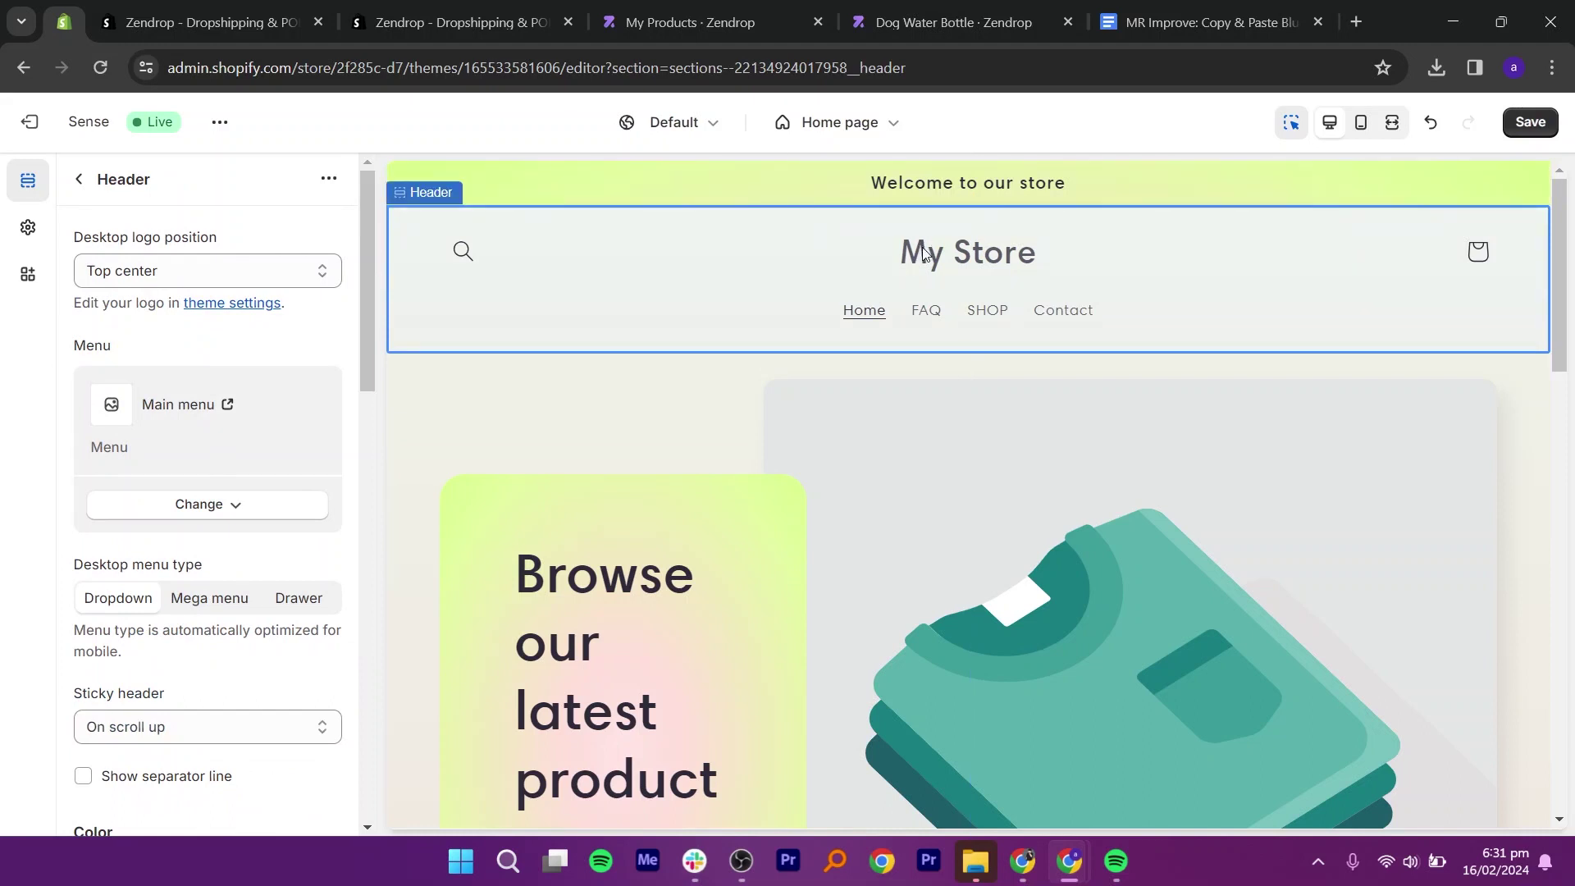
{"action": "left_click", "coordinate": [974, 247]}
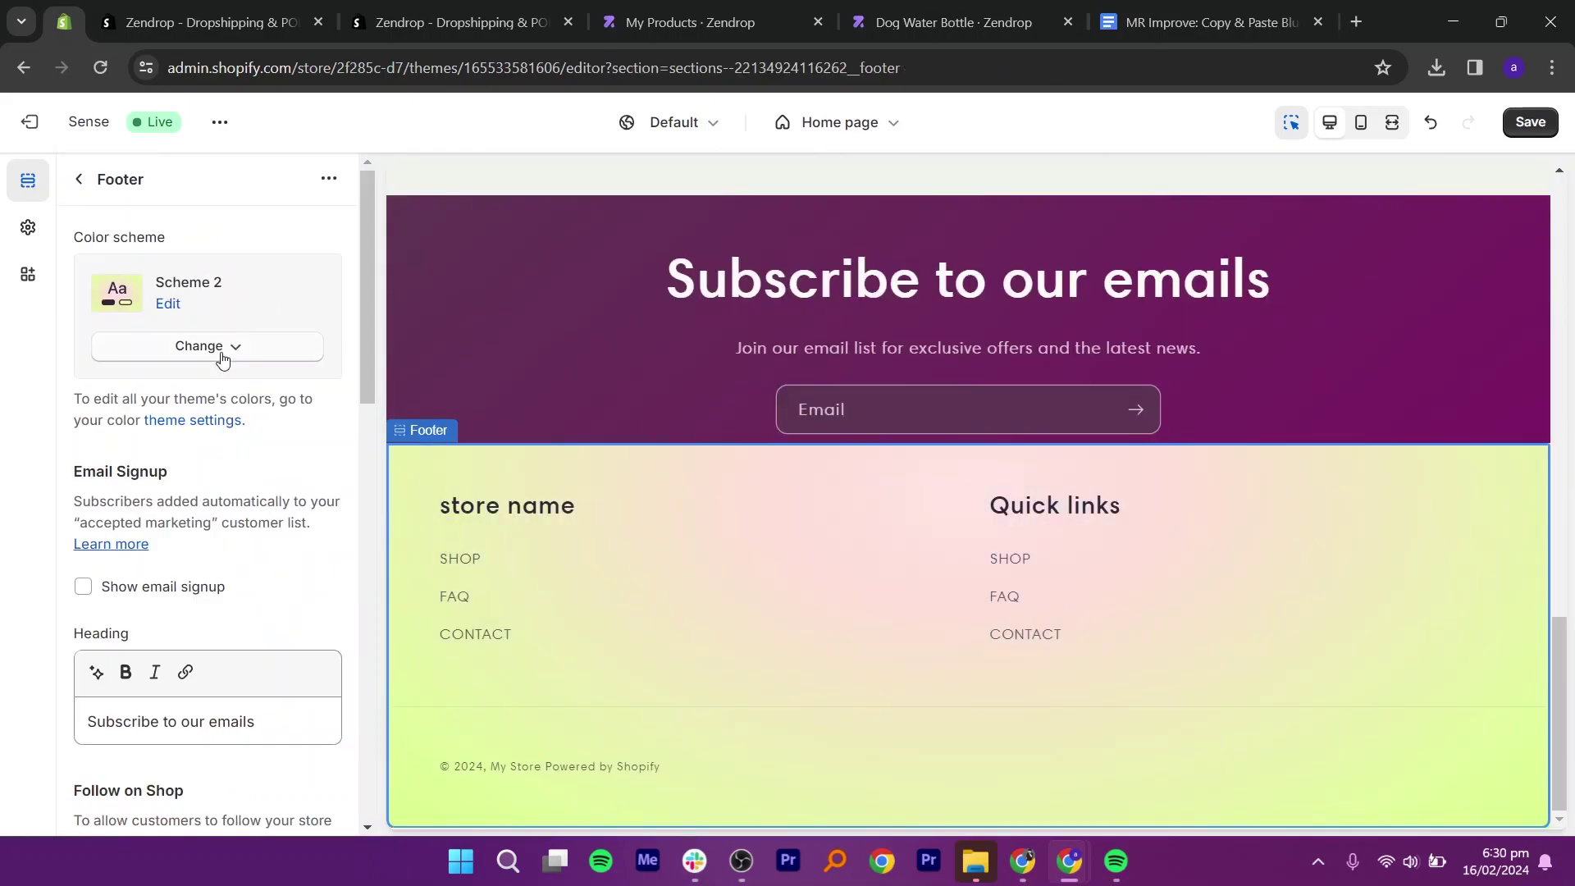
{"action": "left_click", "coordinate": [222, 354]}
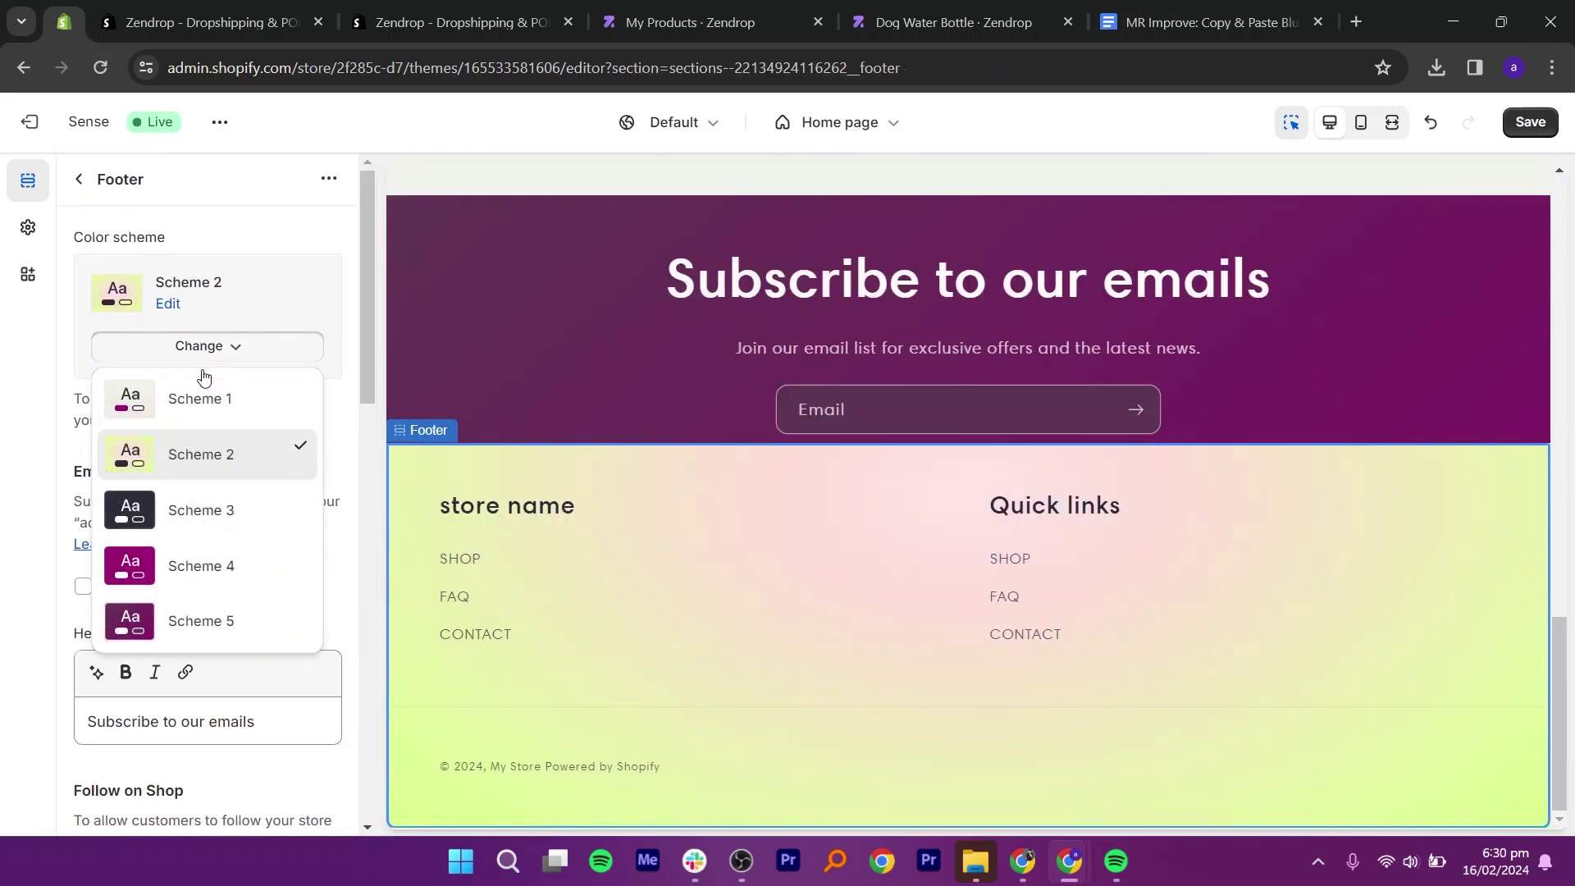
{"action": "left_click", "coordinate": [200, 398]}
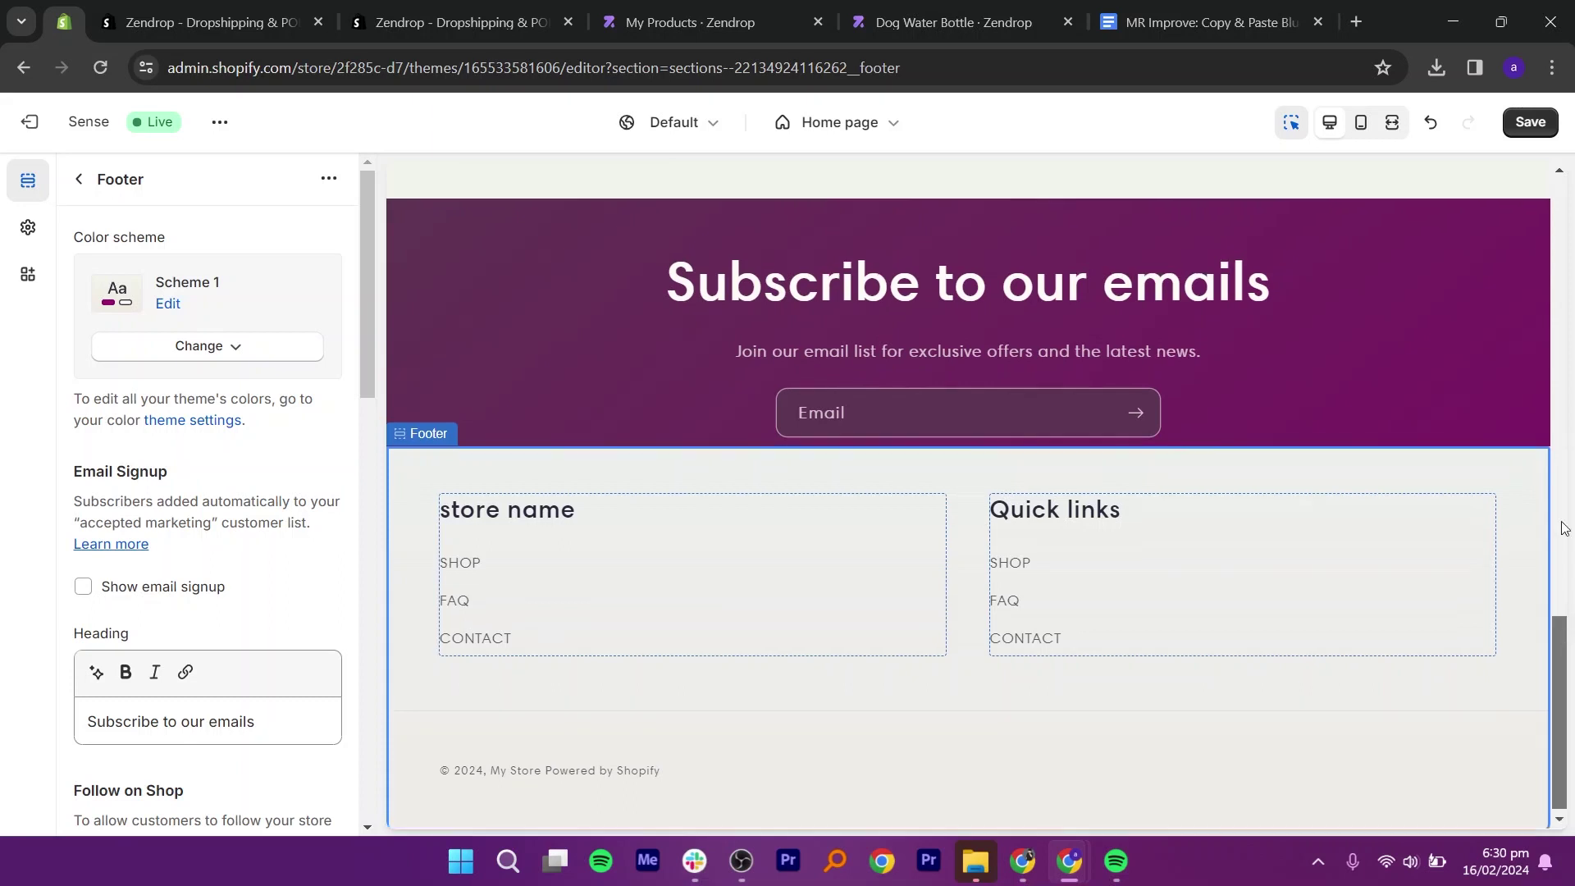
{"action": "left_click_drag", "start_coordinate": [1563, 650], "coordinate": [1559, 180]}
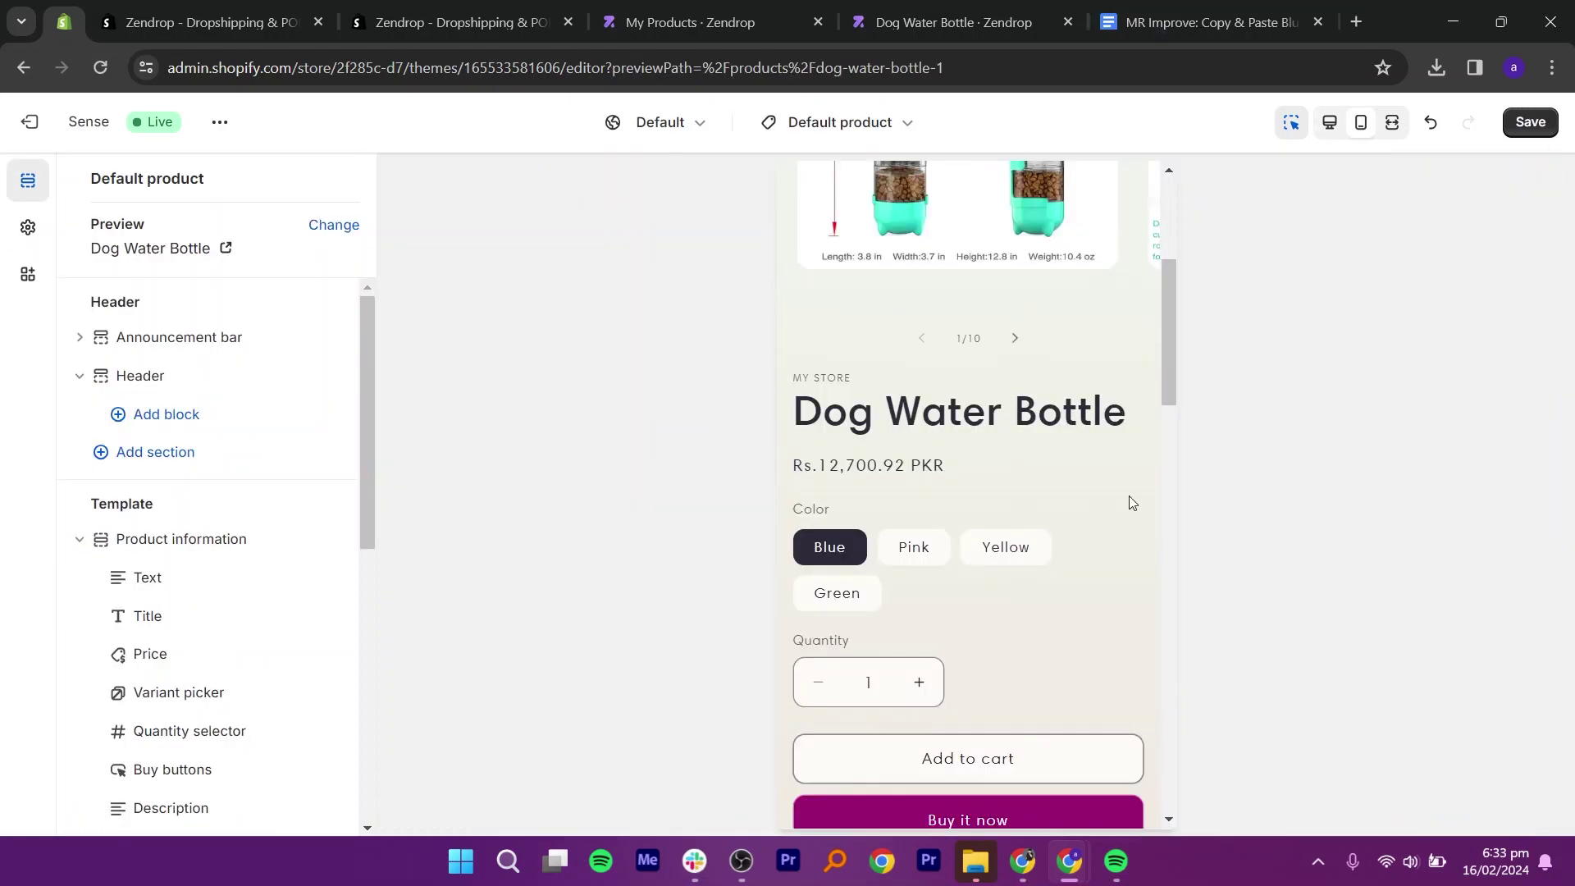
Preview the Dog Water Bottle page at desktop and mobile widths, ending full-screen on desktop
{"action": "left_click", "coordinate": [1392, 123]}
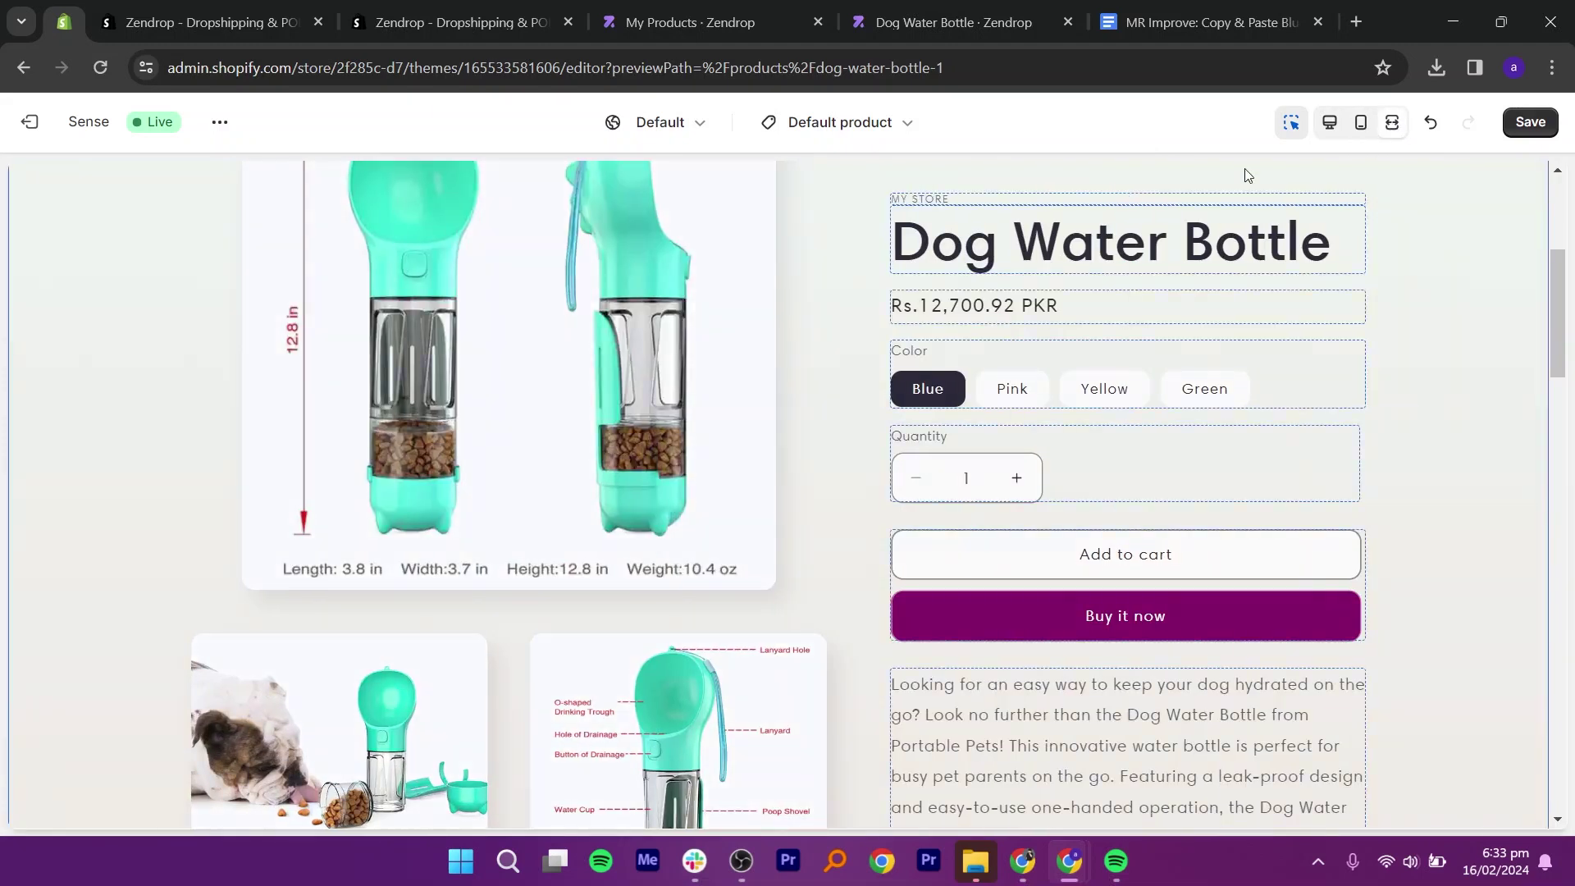
{"action": "left_click", "coordinate": [1330, 123]}
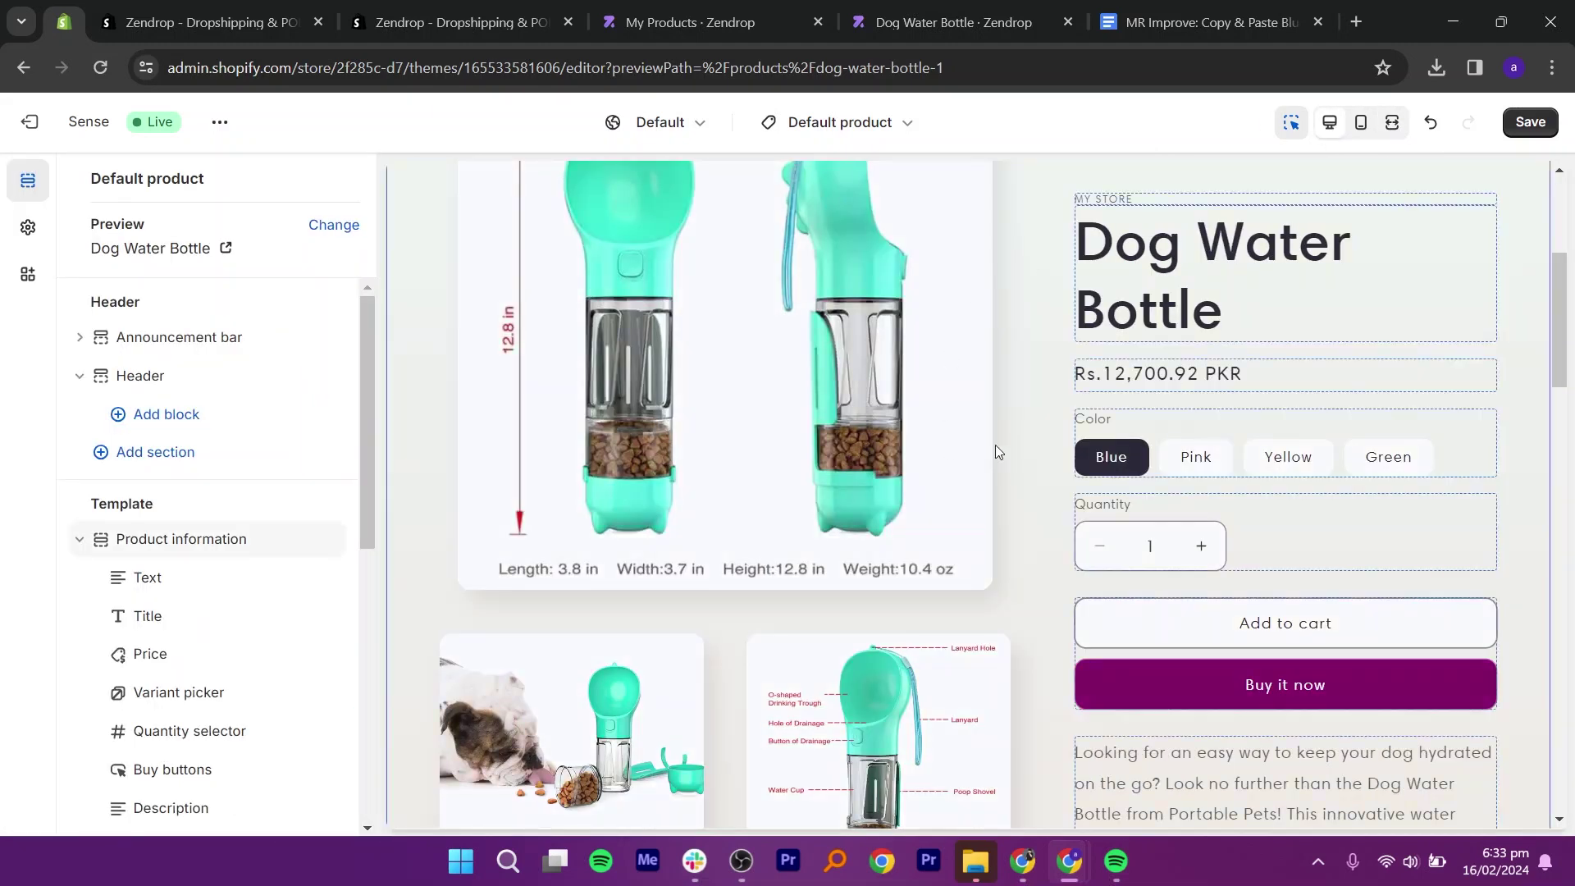
{"action": "left_click", "coordinate": [1361, 125]}
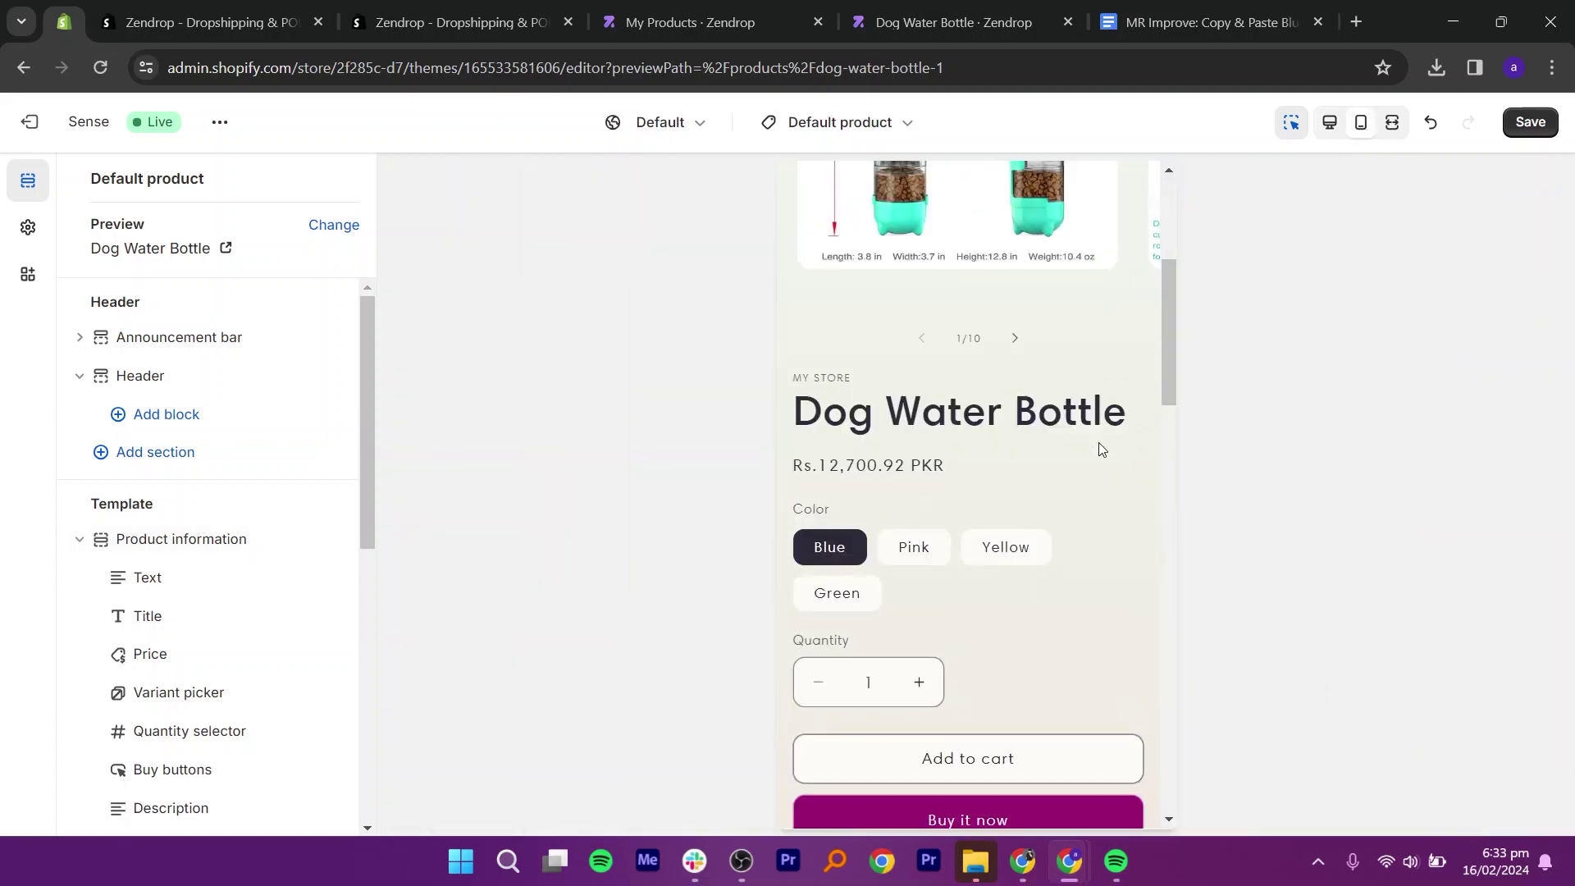
{"action": "key", "text": "ctrl+shift+f"}
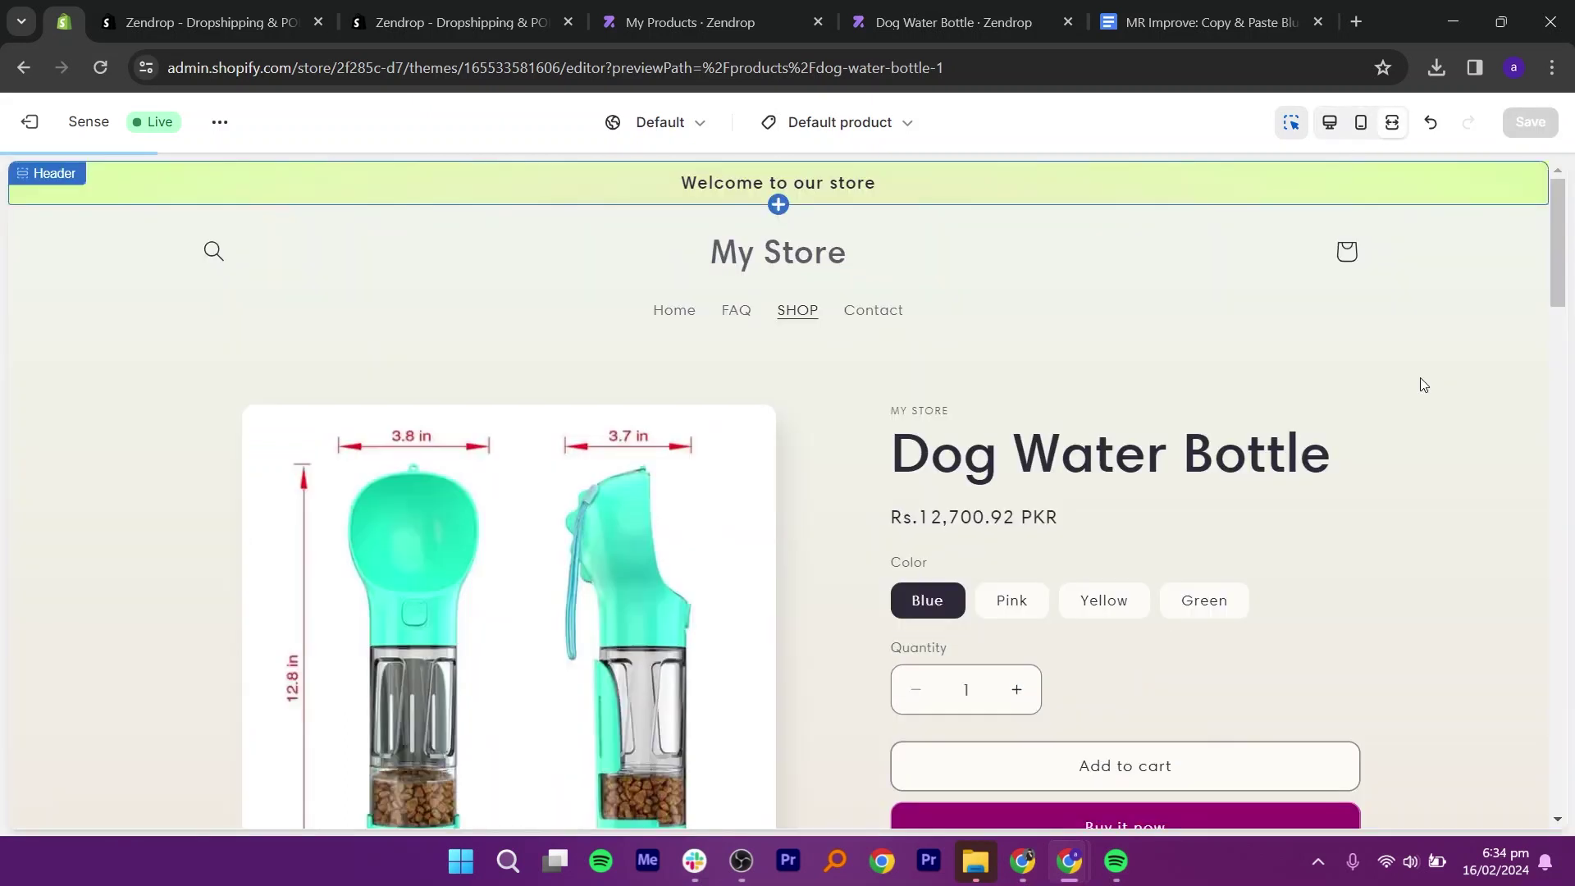